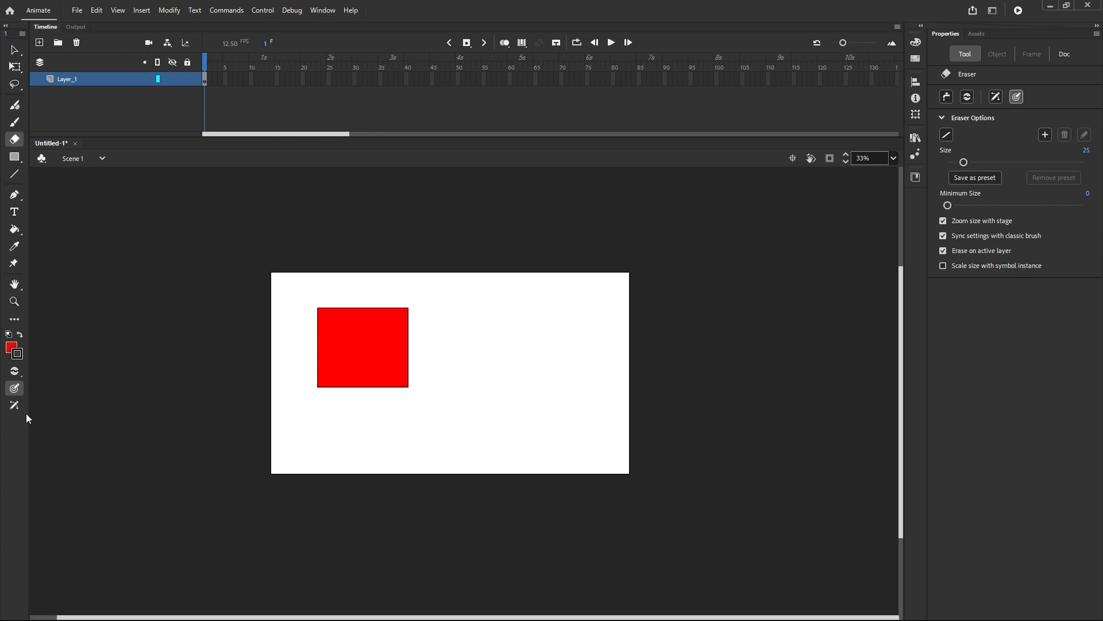
# Step: Turn off Use Pressure for the eraser, set its size to 42, and erase several slanted strokes across the red rectangle
pyautogui.click(15, 389)
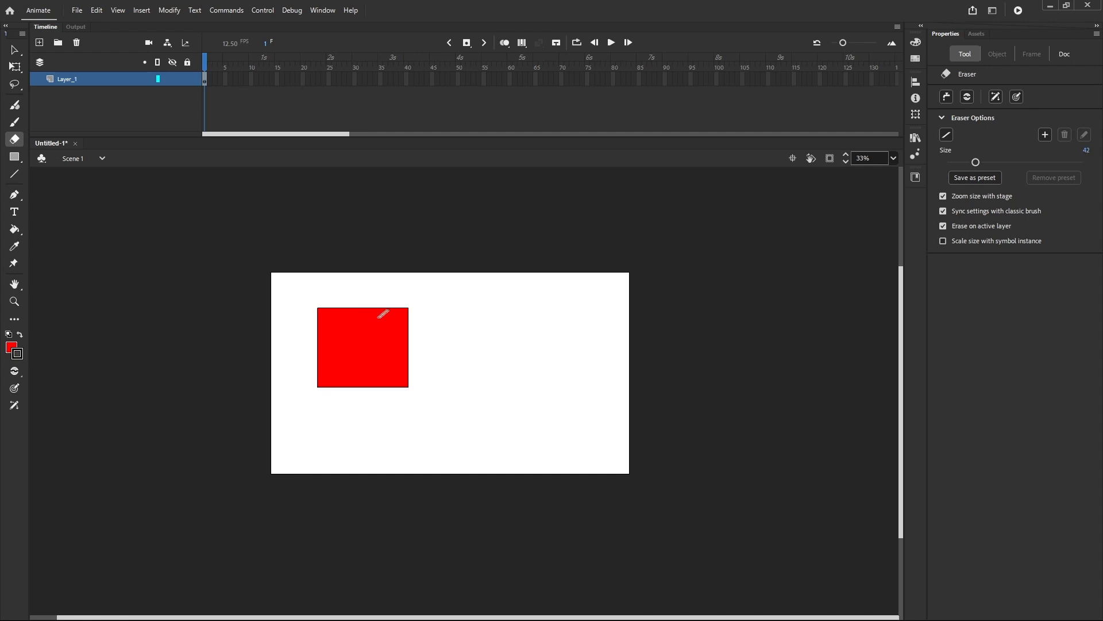
pyautogui.moveTo(369, 293); pyautogui.dragTo(388, 347)
pyautogui.moveTo(401, 299); pyautogui.dragTo(420, 342)
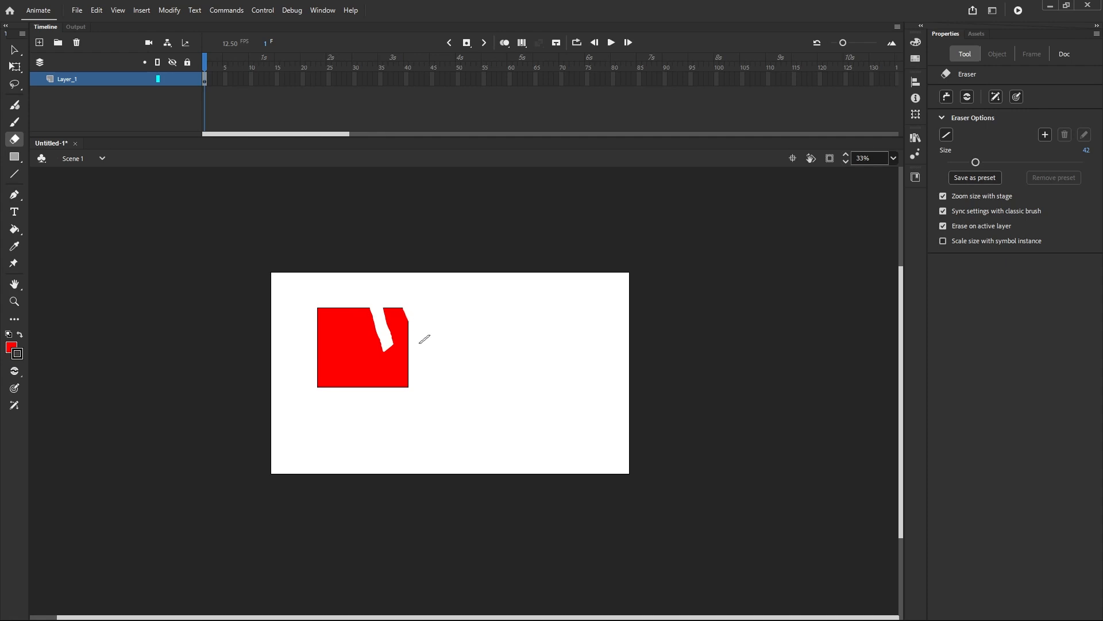
pyautogui.moveTo(352, 277); pyautogui.dragTo(323, 323)
pyautogui.moveTo(373, 290)
pyautogui.mouseDown()
pyautogui.moveTo(334, 373)
pyautogui.moveTo(343, 388)
pyautogui.mouseUp()
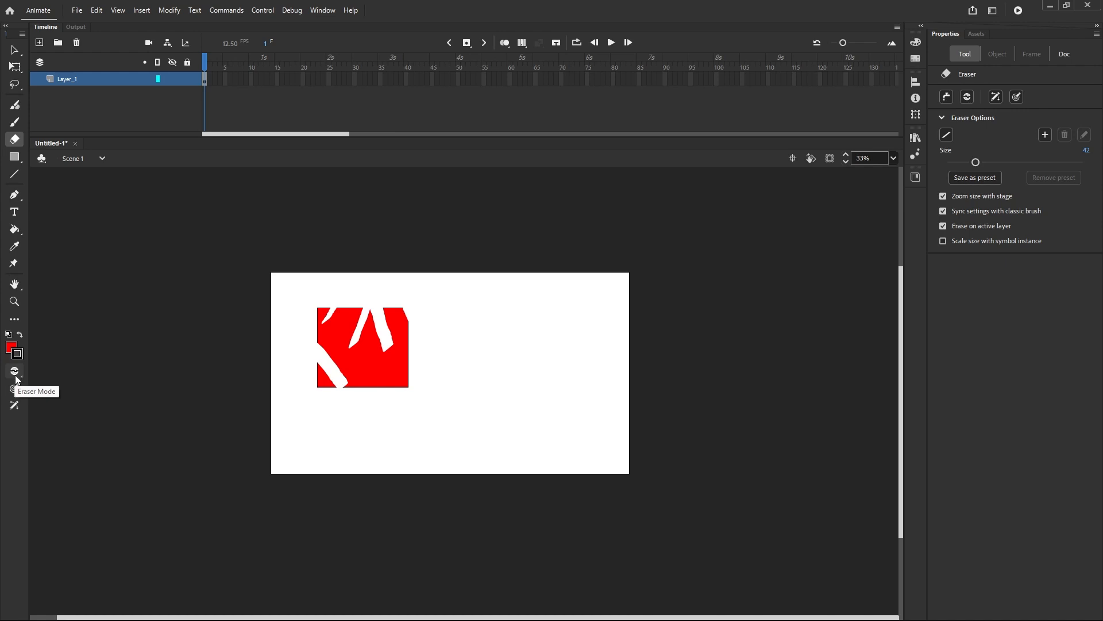
# Step: Undo all the eraser strokes made on the red rectangle
pyautogui.hotkey('ctrl', 'z')
pyautogui.hotkey('ctrl', 'z')
pyautogui.hotkey('ctrl', 'z')
pyautogui.hotkey('ctrl', 'z')
pyautogui.hotkey('ctrl', 'z')
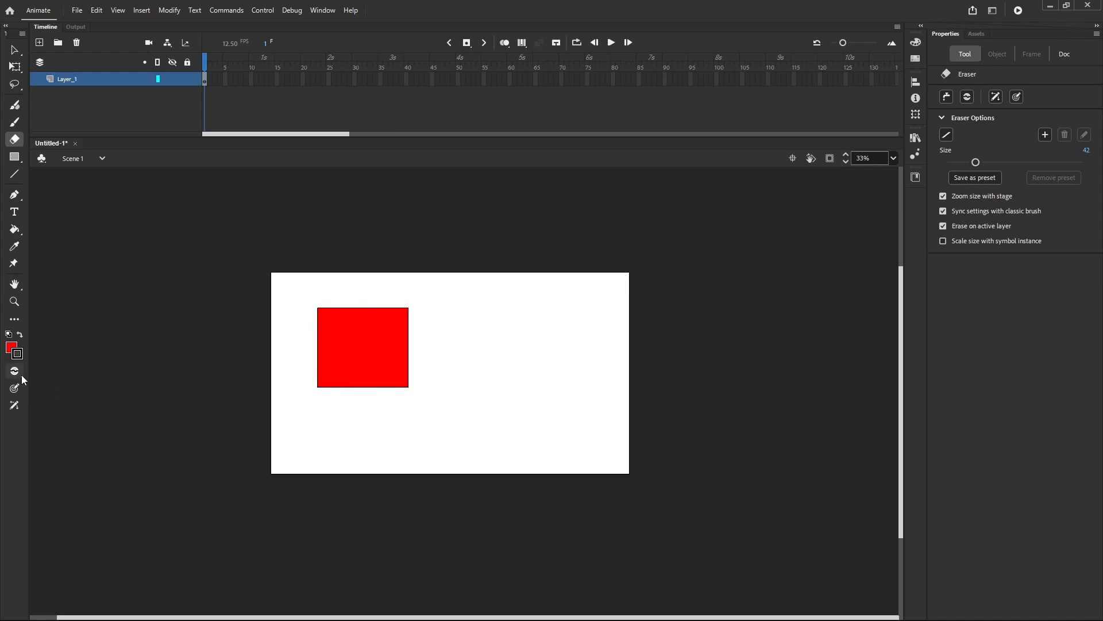
# Step: Choose the Erase Normal mode and erase a short stroke through the fill and outline near the red rectangle's upper-right corner
pyautogui.click(22, 375)
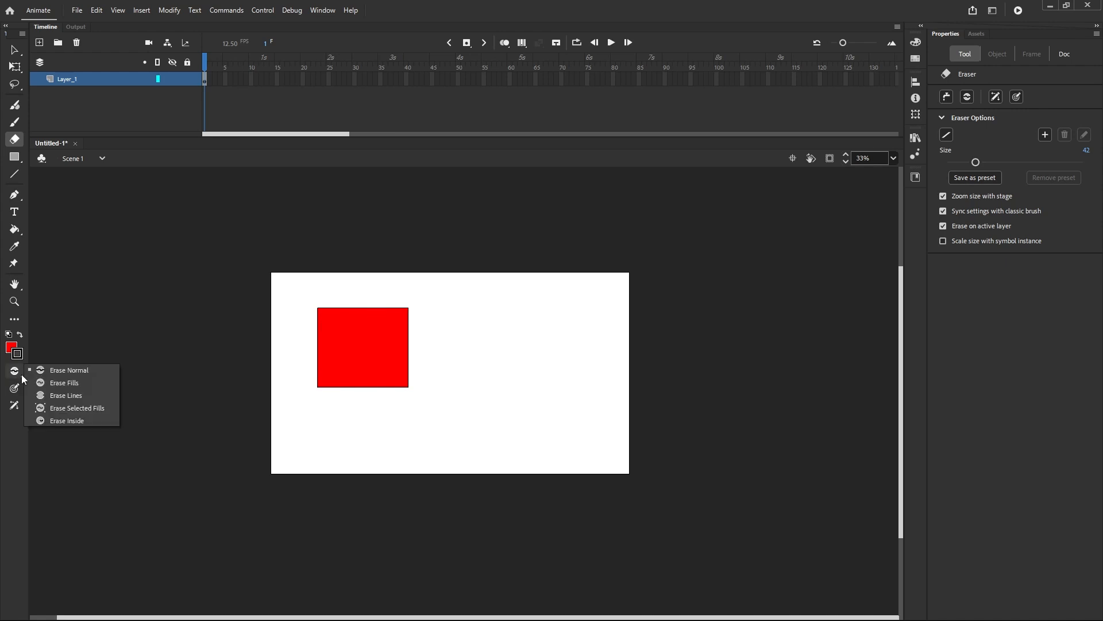
pyautogui.click(63, 372)
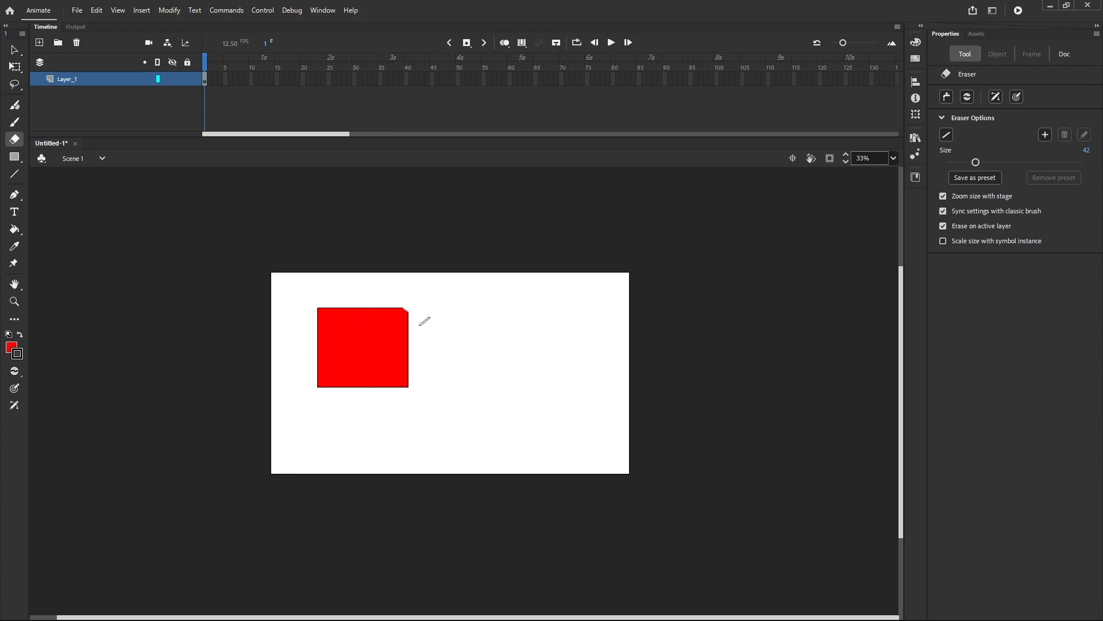
pyautogui.moveTo(394, 295); pyautogui.dragTo(399, 323)
pyautogui.scroll(2, 317, 348)
pyautogui.scroll(1, 317, 348)
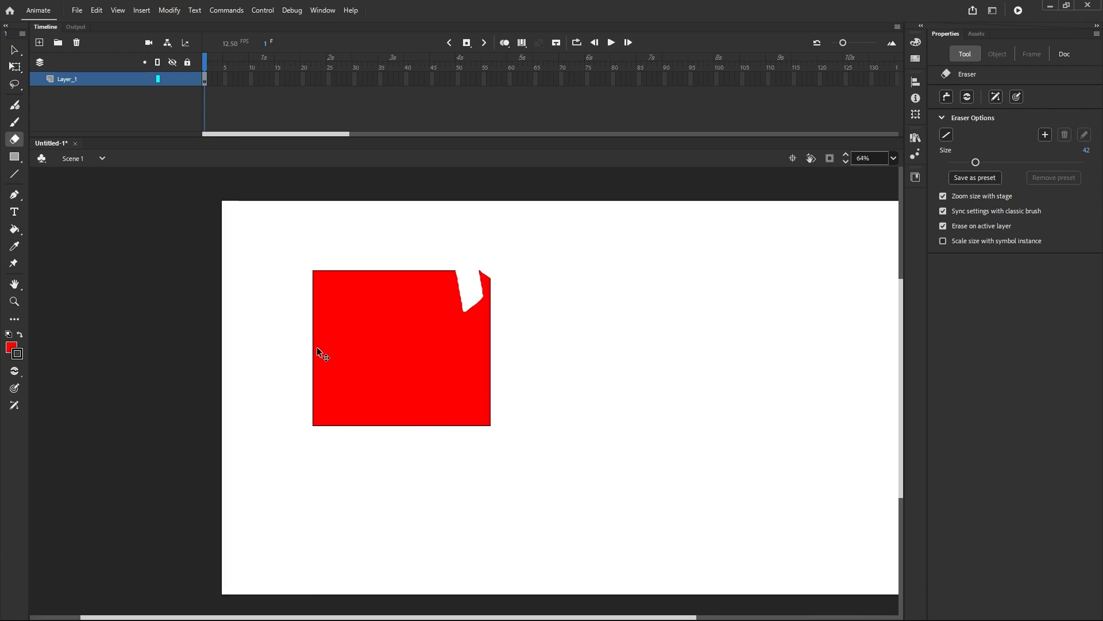
# Step: Switch the eraser to Erase Fills and erase two short patches of fill along the red rectangle's top edge
pyautogui.click(21, 377)
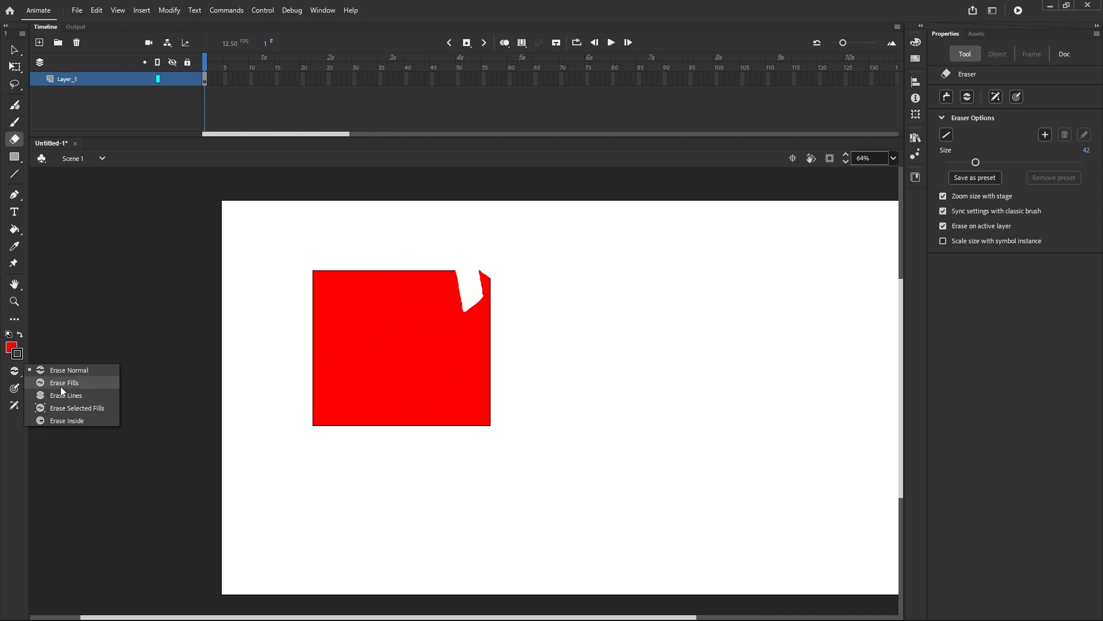
pyautogui.click(51, 383)
pyautogui.moveTo(337, 292); pyautogui.dragTo(350, 250)
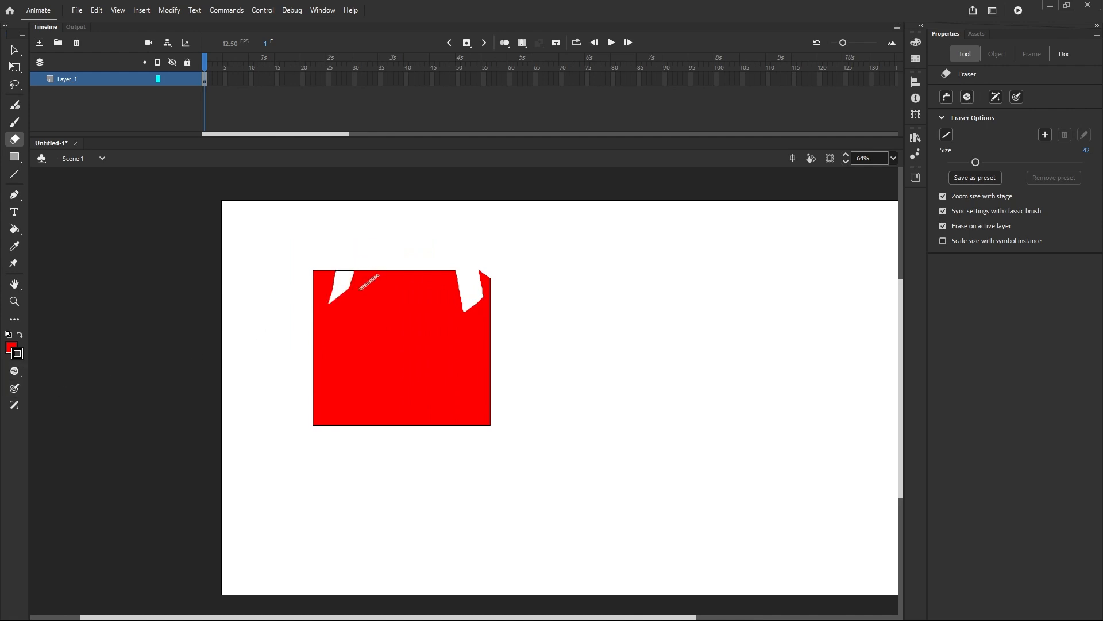
pyautogui.moveTo(391, 281); pyautogui.dragTo(391, 265)
# Step: Switch the eraser to Erase Lines and erase parts of the red rectangle's outline on its right and top edges
pyautogui.click(14, 371)
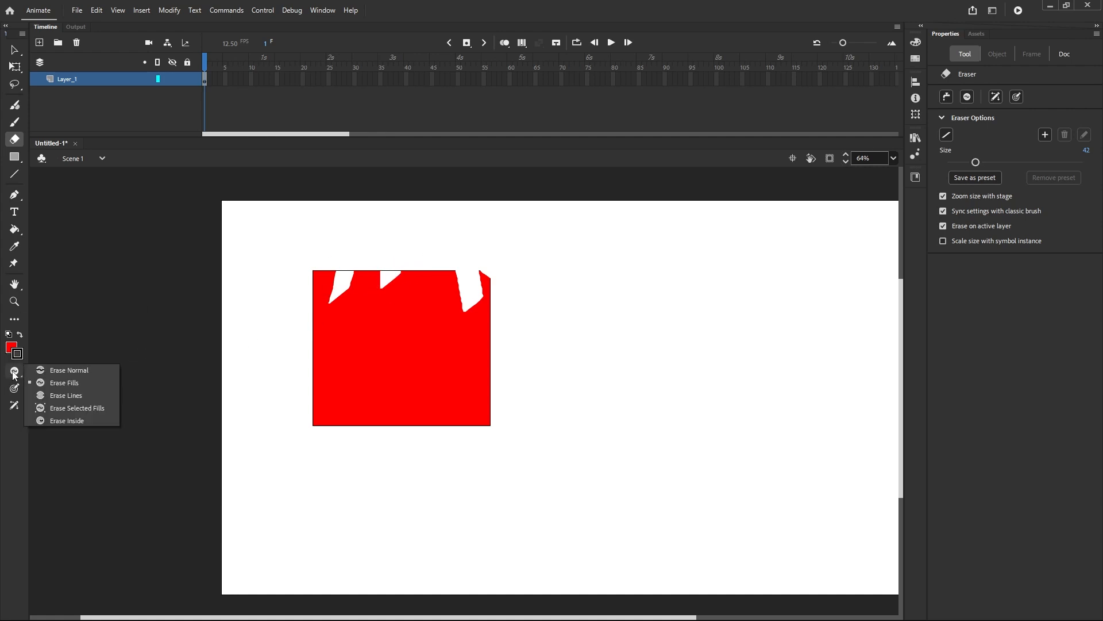
pyautogui.click(58, 395)
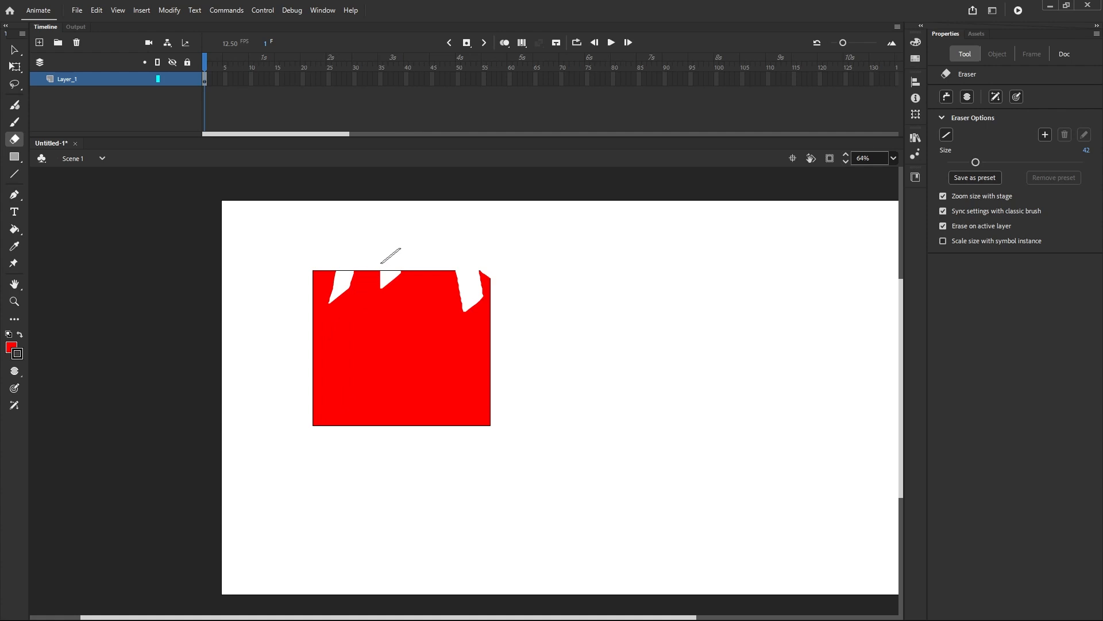
pyautogui.moveTo(502, 322)
pyautogui.mouseDown()
pyautogui.moveTo(490, 365)
pyautogui.moveTo(534, 367)
pyautogui.mouseUp()
pyautogui.moveTo(352, 260); pyautogui.dragTo(353, 280)
pyautogui.scroll(4, 353, 284)
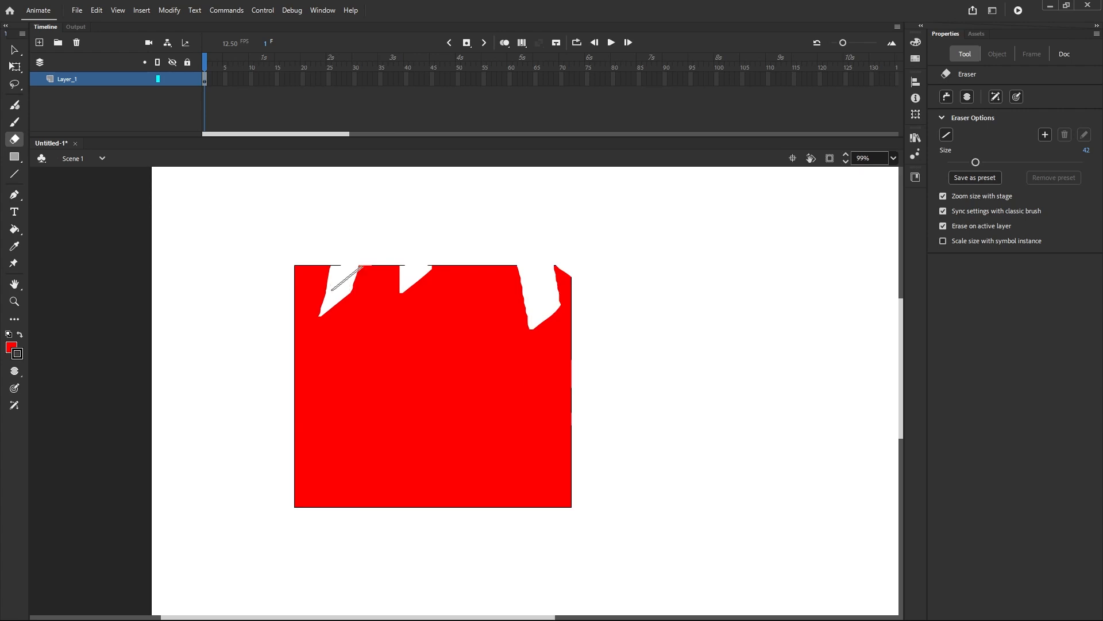
# Step: Select the lower-left corner area of the red rectangle and erase its fill using the Erase Selected Fills mode
pyautogui.click(14, 370)
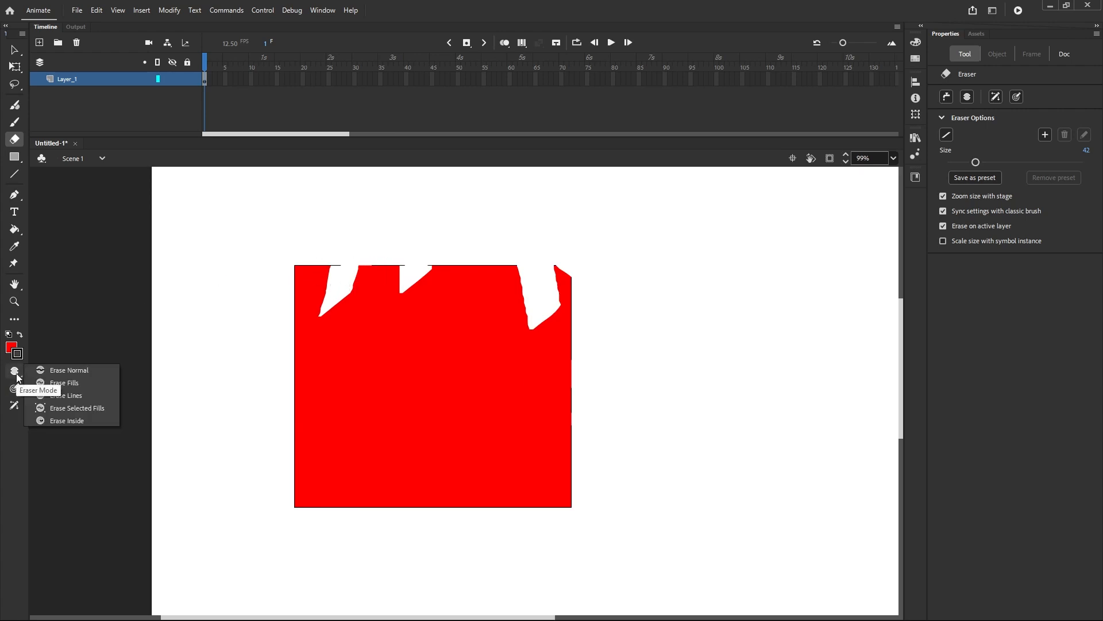
pyautogui.click(76, 408)
pyautogui.click(14, 50)
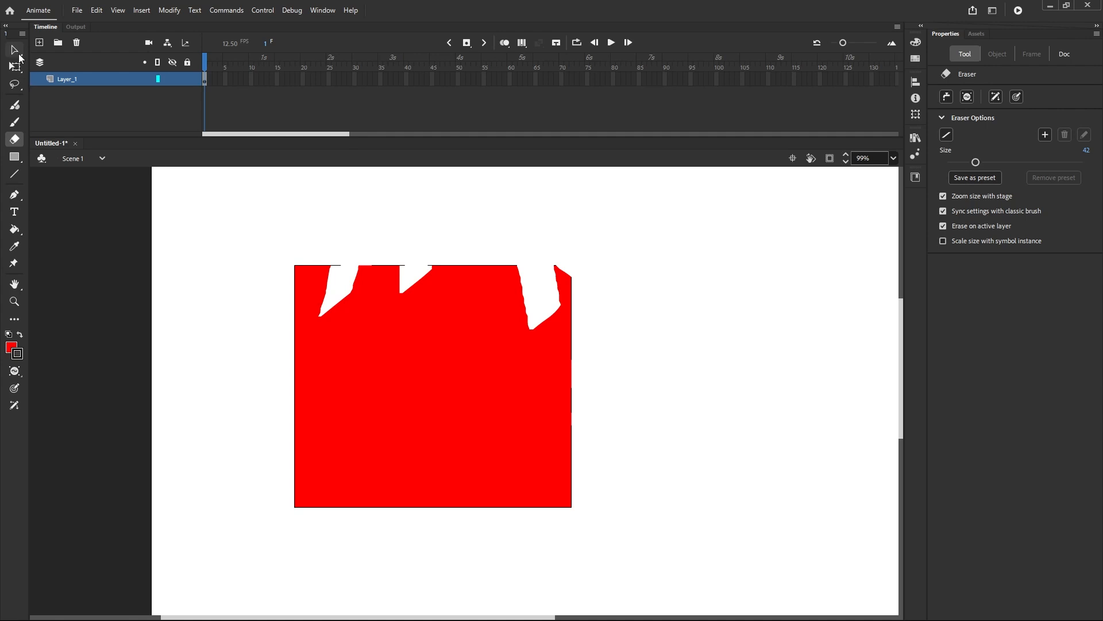
pyautogui.moveTo(219, 394); pyautogui.dragTo(367, 538)
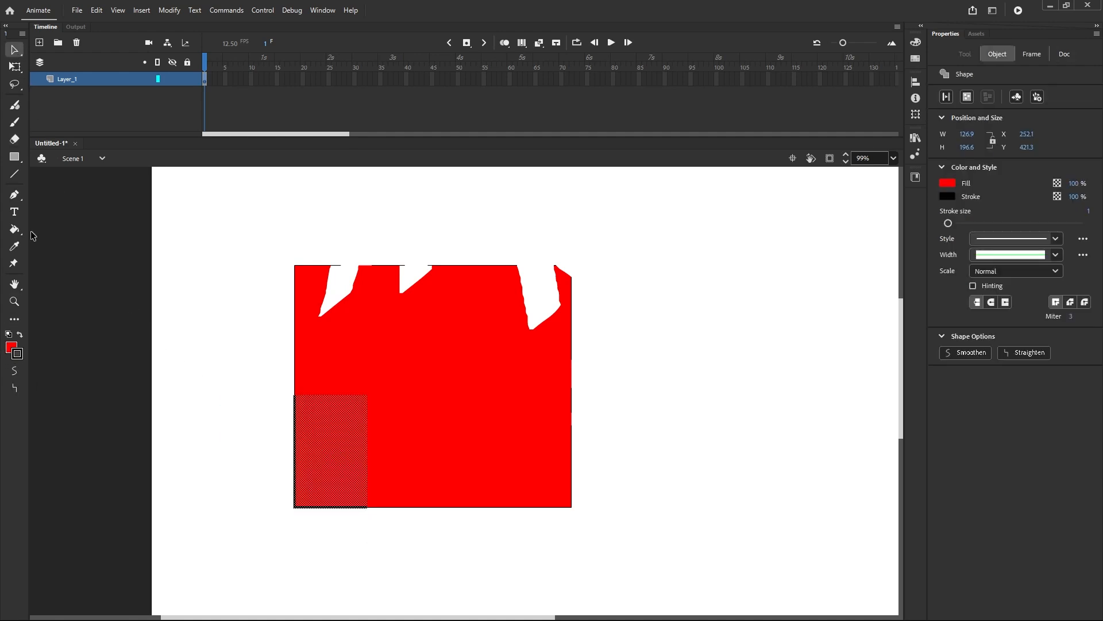
pyautogui.click(17, 142)
pyautogui.click(14, 370)
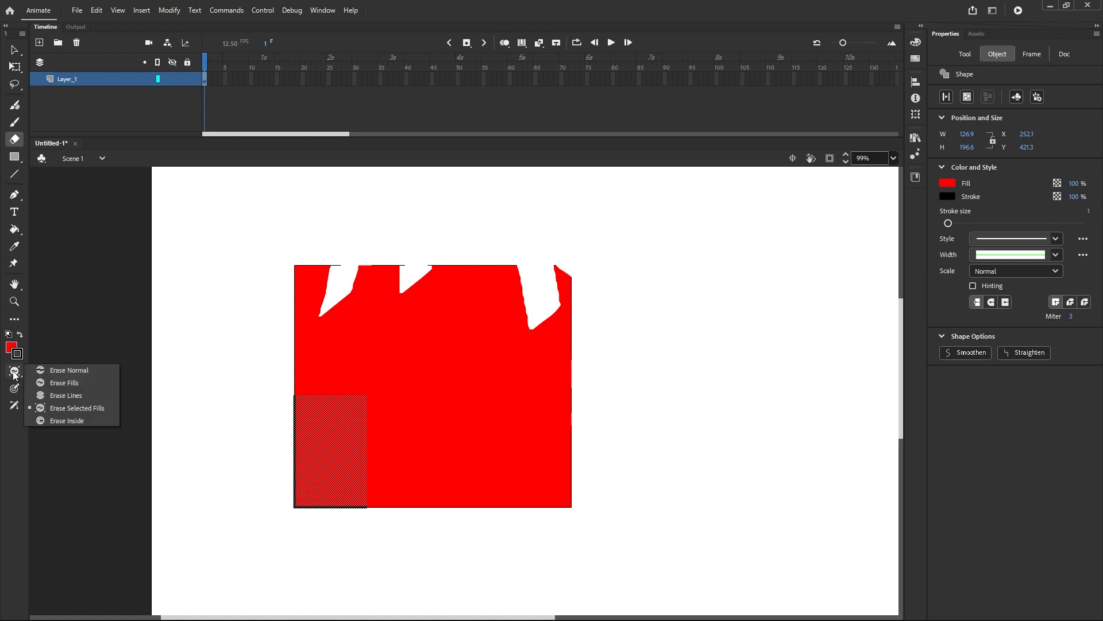
pyautogui.click(68, 409)
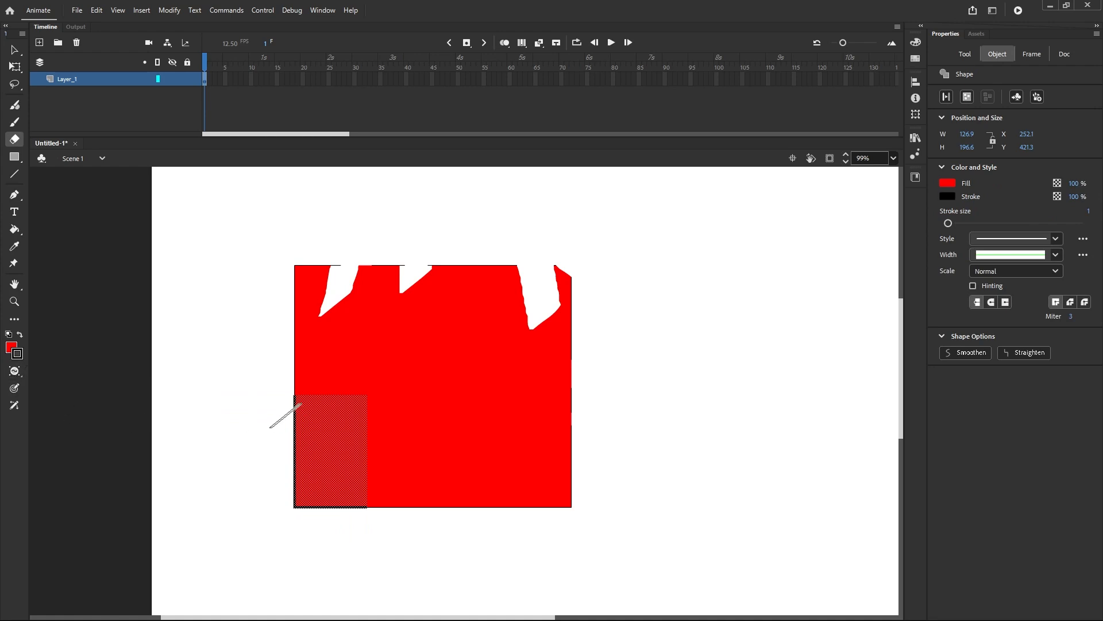
pyautogui.moveTo(287, 405)
pyautogui.mouseDown()
pyautogui.moveTo(346, 511)
pyautogui.moveTo(355, 356)
pyautogui.moveTo(328, 392)
pyautogui.moveTo(396, 390)
pyautogui.mouseUp()
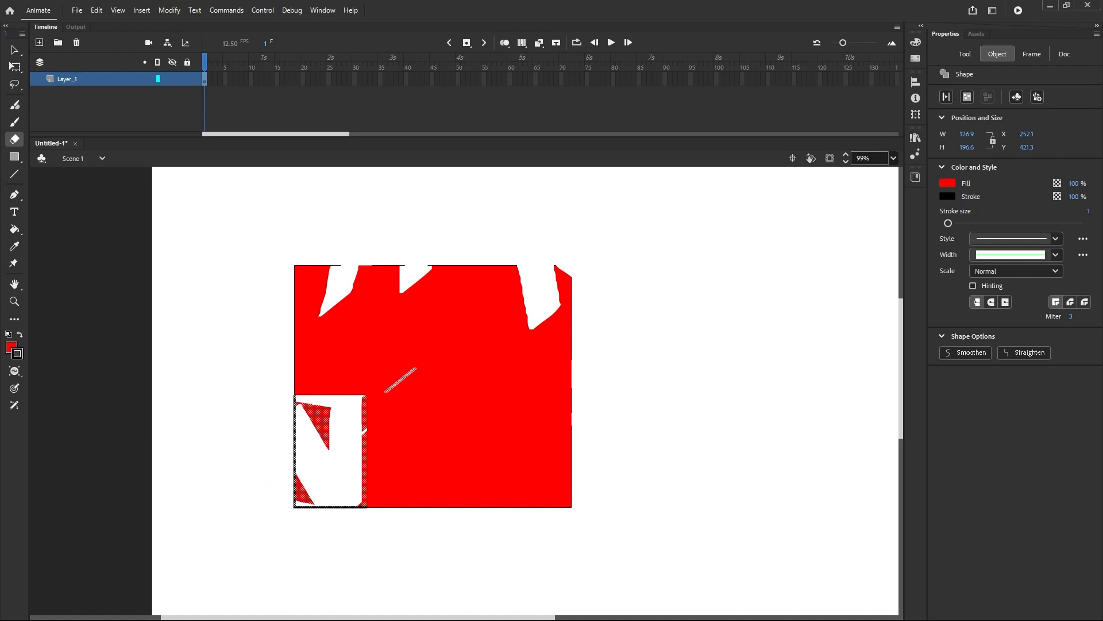
# Step: Switch the eraser to Erase Inside and erase strokes from the red fill outward past the bottom and right edges
pyautogui.click(15, 371)
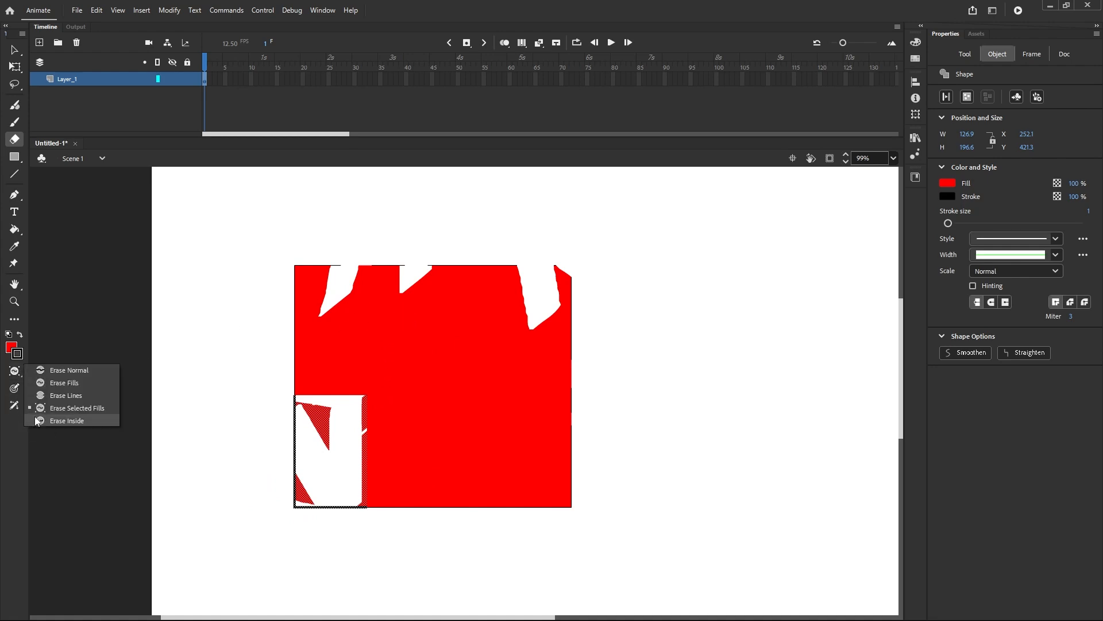
pyautogui.click(56, 421)
pyautogui.moveTo(456, 425); pyautogui.dragTo(534, 509)
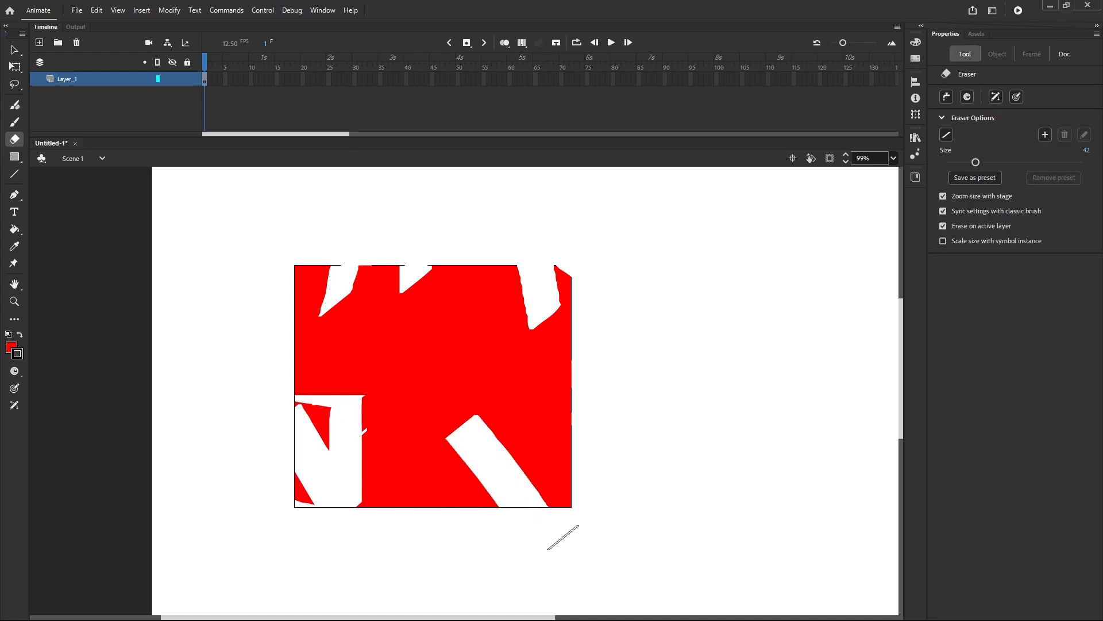
pyautogui.moveTo(608, 405)
pyautogui.mouseDown()
pyautogui.moveTo(482, 391)
pyautogui.moveTo(599, 429)
pyautogui.moveTo(488, 377)
pyautogui.mouseUp()
pyautogui.moveTo(624, 407)
pyautogui.mouseDown()
pyautogui.moveTo(527, 382)
pyautogui.moveTo(494, 388)
pyautogui.moveTo(604, 452)
pyautogui.mouseUp()
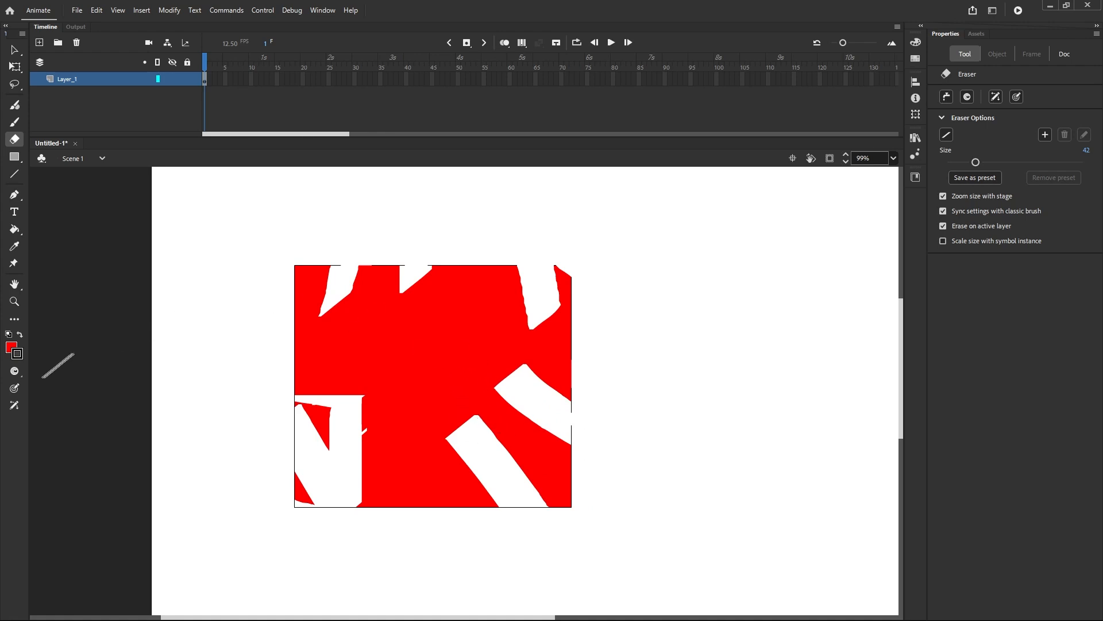
# Step: Return the eraser to Erase Normal mode, then select and delete the entire red shape from the stage
pyautogui.click(18, 375)
pyautogui.click(32, 370)
pyautogui.click(14, 50)
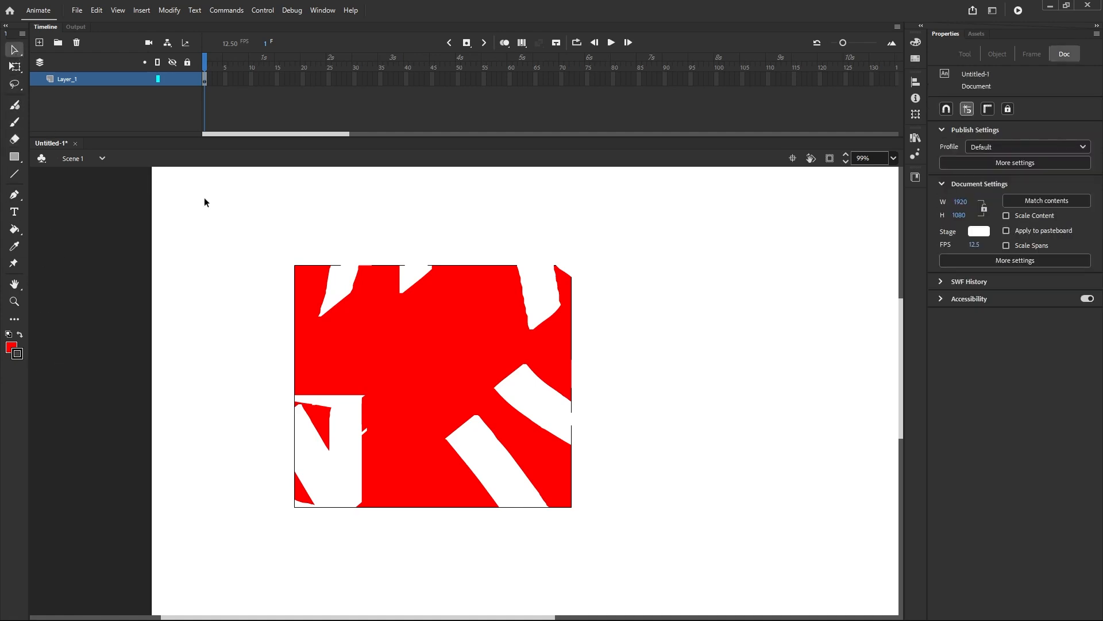
pyautogui.moveTo(213, 213); pyautogui.dragTo(629, 610)
pyautogui.press('Delete')
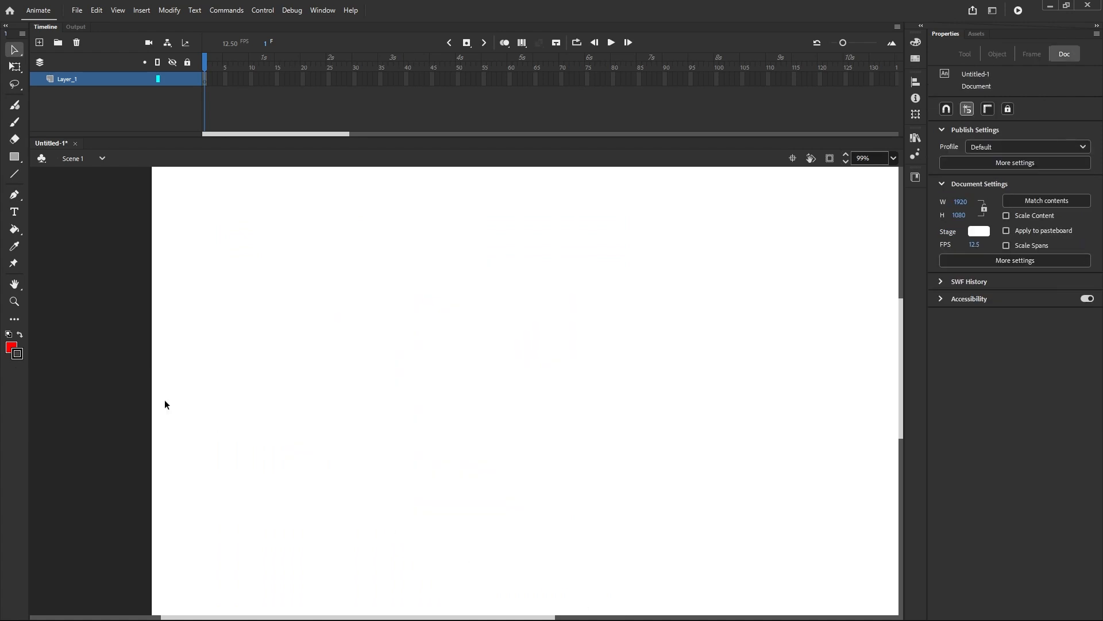
# Step: Draw a large rectangle with a light blue-violet fill and black outline on the left part of the stage
pyautogui.click(14, 157)
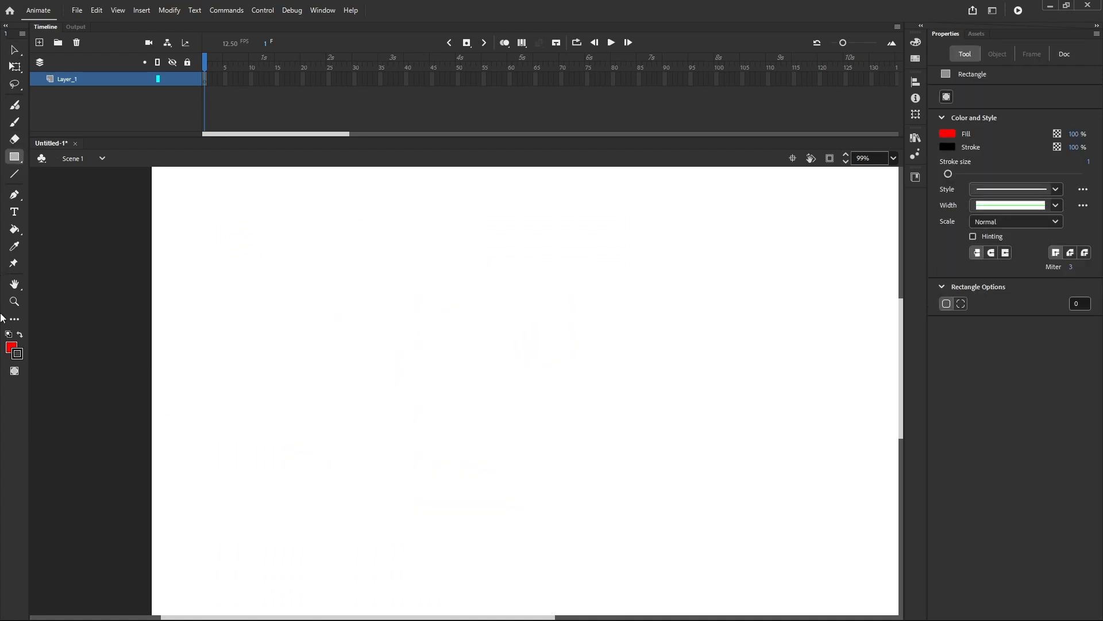
pyautogui.click(15, 352)
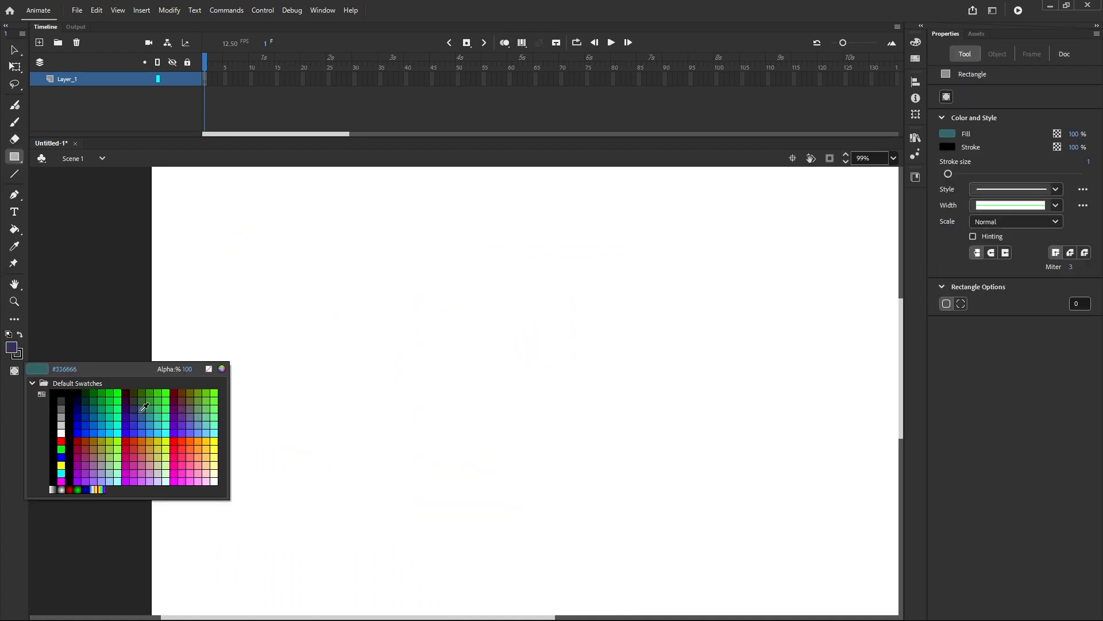
pyautogui.click(194, 431)
pyautogui.moveTo(265, 272); pyautogui.dragTo(502, 477)
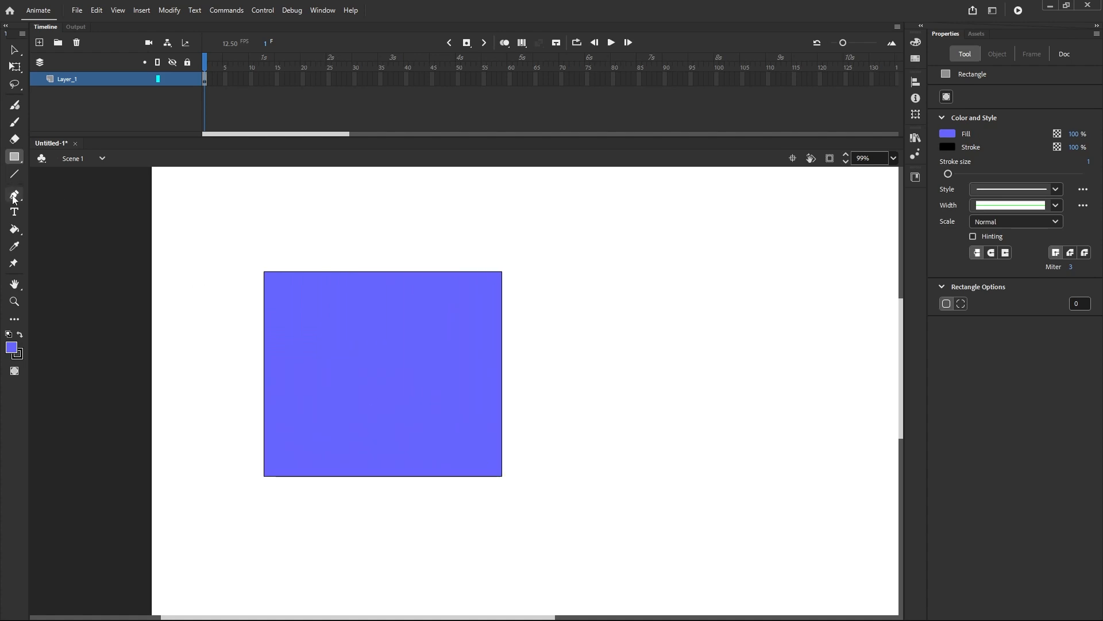
# Step: Turn on Use Pressure for the Eraser tool and erase several strokes of varying width across the blue-violet rectangle
pyautogui.click(13, 140)
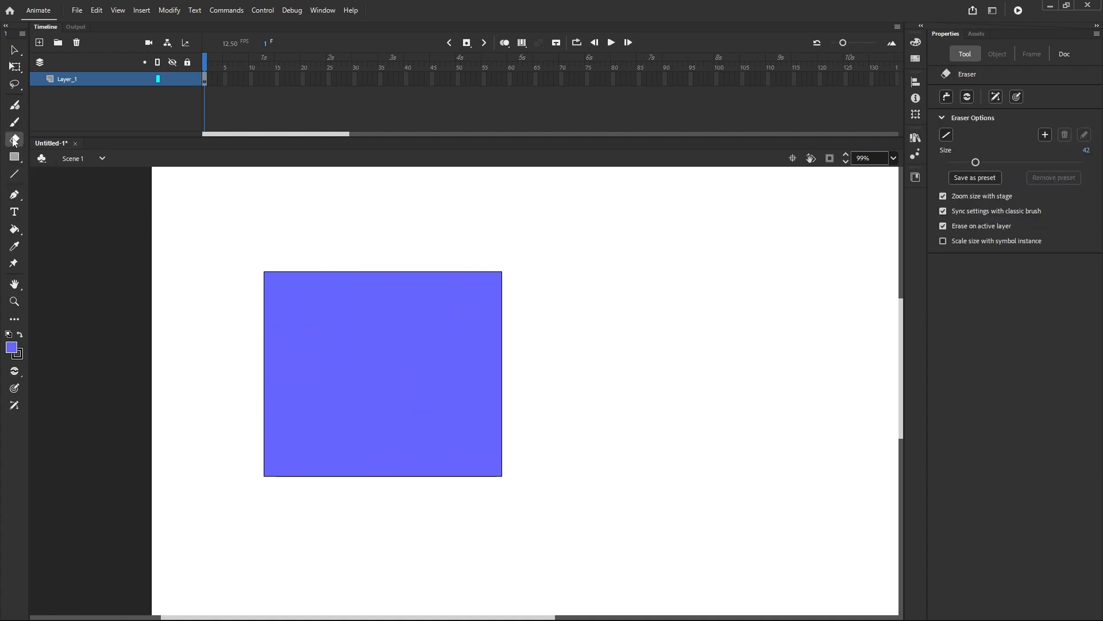
pyautogui.click(17, 390)
pyautogui.moveTo(295, 254); pyautogui.dragTo(273, 332)
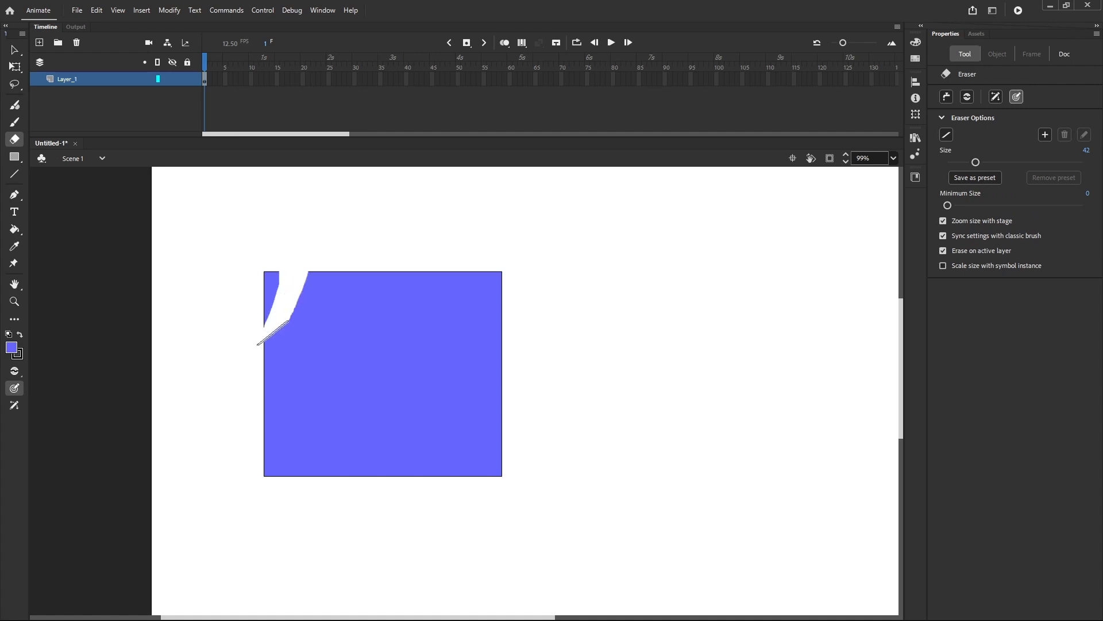
pyautogui.moveTo(326, 261)
pyautogui.mouseDown()
pyautogui.moveTo(370, 275)
pyautogui.moveTo(403, 257)
pyautogui.mouseUp()
pyautogui.moveTo(421, 303)
pyautogui.mouseDown()
pyautogui.moveTo(489, 252)
pyautogui.moveTo(491, 239)
pyautogui.moveTo(472, 271)
pyautogui.moveTo(482, 332)
pyautogui.moveTo(466, 379)
pyautogui.mouseUp()
pyautogui.moveTo(406, 342)
pyautogui.mouseDown()
pyautogui.moveTo(375, 367)
pyautogui.moveTo(423, 339)
pyautogui.moveTo(417, 368)
pyautogui.moveTo(453, 391)
pyautogui.moveTo(474, 439)
pyautogui.moveTo(501, 415)
pyautogui.mouseUp()
pyautogui.moveTo(383, 233)
pyautogui.mouseDown()
pyautogui.moveTo(359, 341)
pyautogui.moveTo(336, 356)
pyautogui.mouseUp()
pyautogui.moveTo(308, 328); pyautogui.dragTo(303, 395)
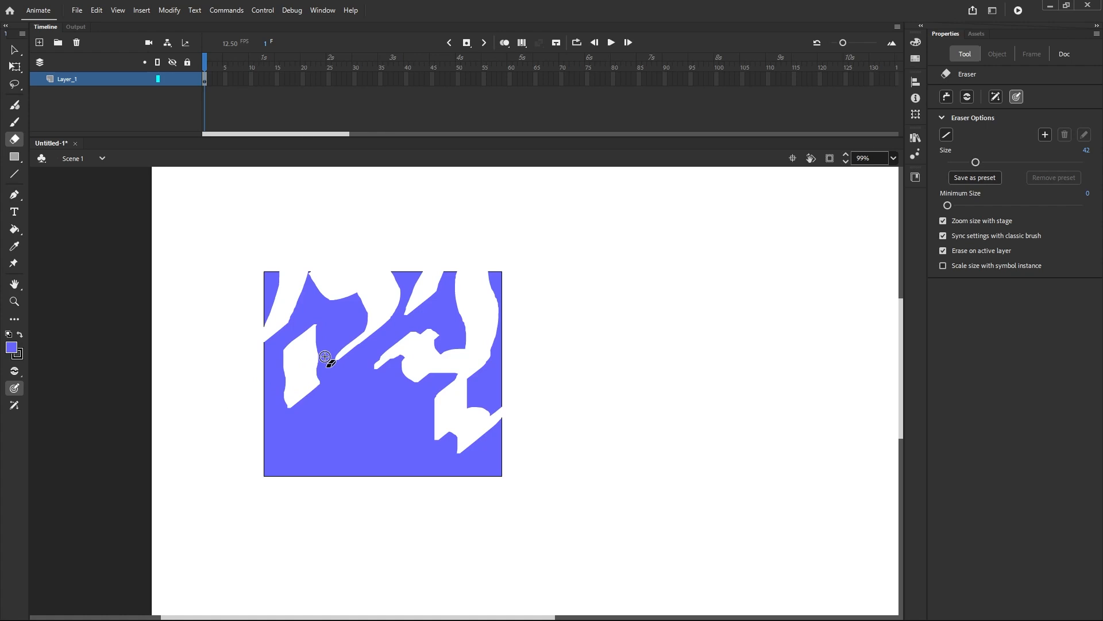
# Step: Undo all the pressure-sensitive eraser strokes on the blue-violet rectangle
pyautogui.hotkey('ctrl', 'z')
pyautogui.hotkey('ctrl', 'z')
pyautogui.hotkey('ctrl', 'z')
pyautogui.hotkey('ctrl', 'z')
pyautogui.hotkey('ctrl', 'z')
pyautogui.hotkey('ctrl', 'z')
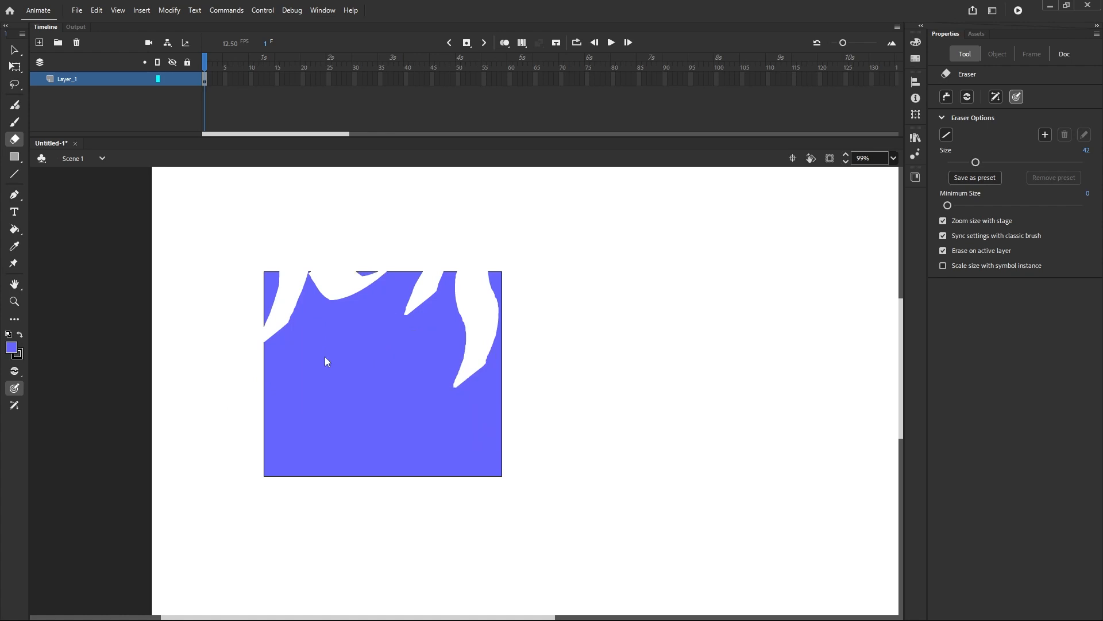
pyautogui.hotkey('ctrl', 'z')
pyautogui.hotkey('ctrl', 'z')
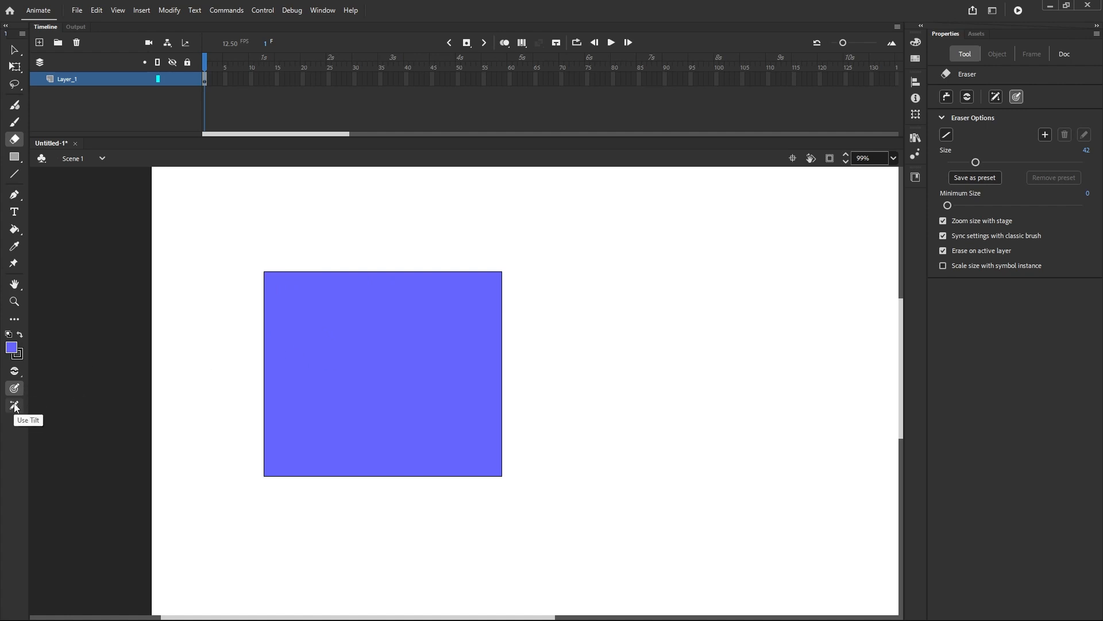
# Step: Turn on Use Tilt for the eraser and erase multiple strokes across the blue-violet rectangle, from its top edge down to its lower half
pyautogui.click(14, 406)
pyautogui.moveTo(343, 265); pyautogui.dragTo(403, 310)
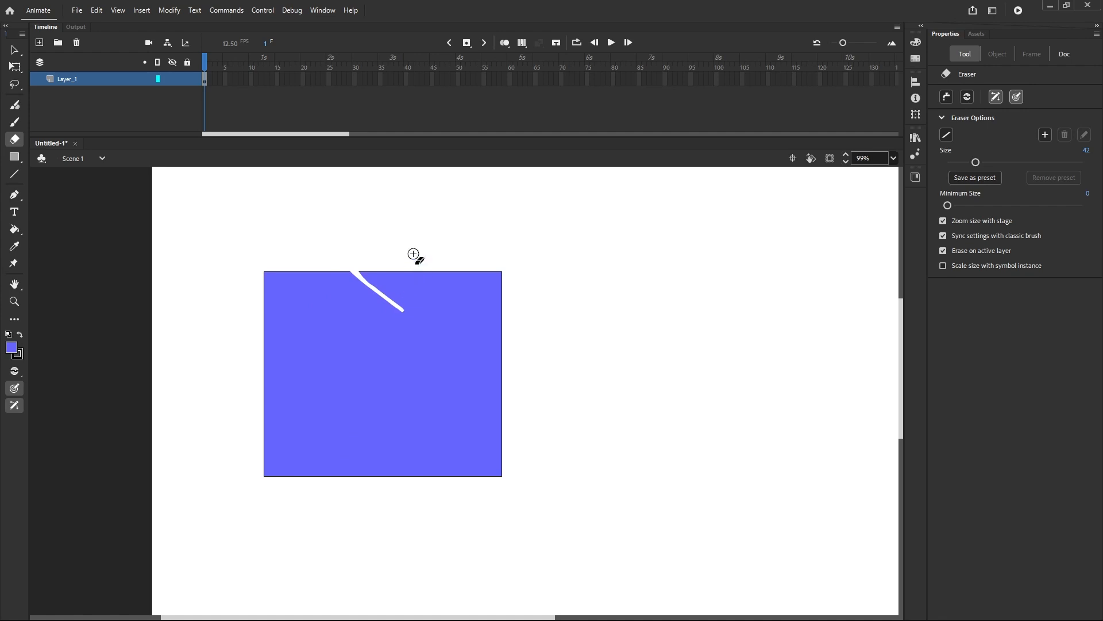
pyautogui.moveTo(414, 253); pyautogui.dragTo(460, 338)
pyautogui.moveTo(474, 253); pyautogui.dragTo(483, 328)
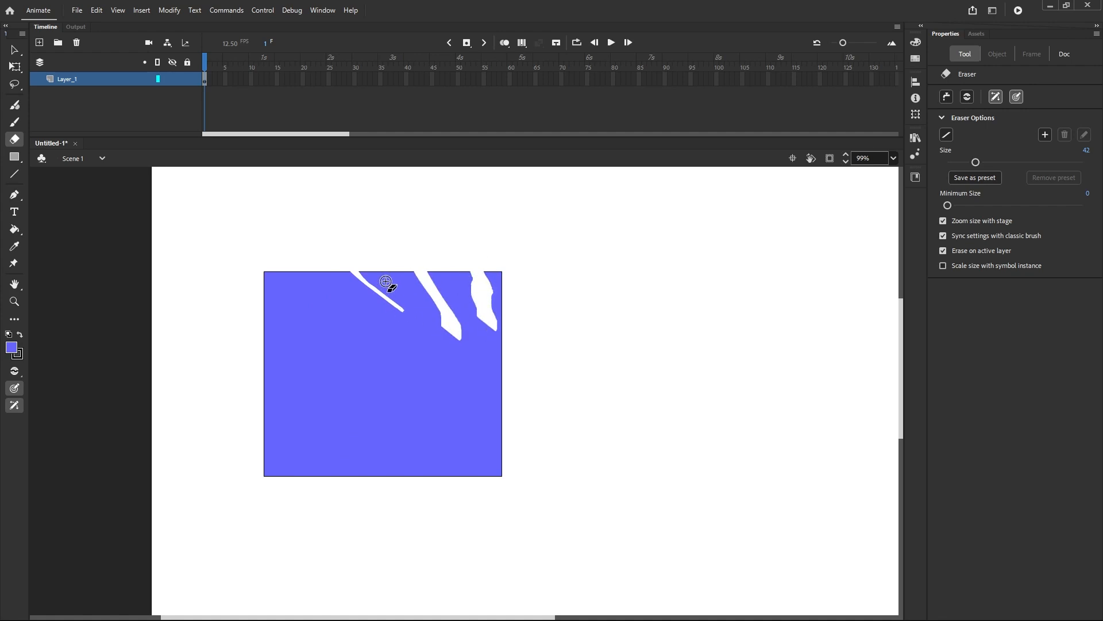
pyautogui.moveTo(391, 264)
pyautogui.mouseDown()
pyautogui.moveTo(413, 287)
pyautogui.moveTo(423, 352)
pyautogui.mouseUp()
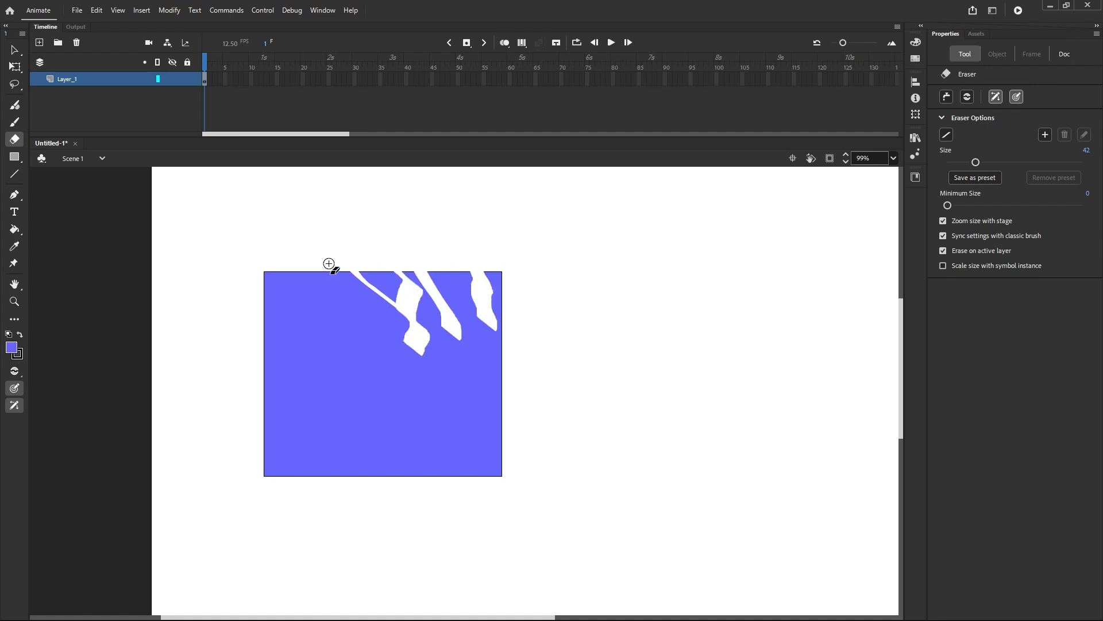
pyautogui.moveTo(327, 263)
pyautogui.mouseDown()
pyautogui.moveTo(309, 354)
pyautogui.moveTo(339, 376)
pyautogui.moveTo(351, 444)
pyautogui.mouseUp()
pyautogui.moveTo(415, 436)
pyautogui.mouseDown()
pyautogui.moveTo(369, 423)
pyautogui.moveTo(418, 440)
pyautogui.mouseUp()
pyautogui.moveTo(438, 336); pyautogui.dragTo(446, 425)
pyautogui.moveTo(424, 376); pyautogui.dragTo(527, 360)
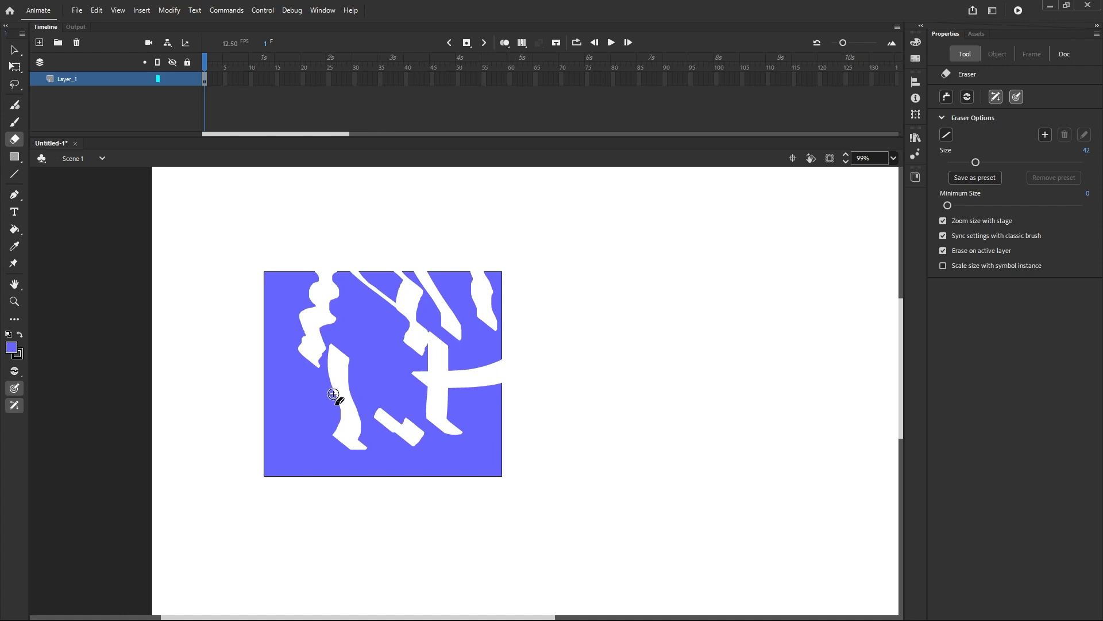
# Step: Undo all the tilt-sensitive eraser strokes on the blue-violet rectangle
pyautogui.hotkey('ctrl', 'z')
pyautogui.hotkey('ctrl', 'z')
pyautogui.hotkey('ctrl', 'z')
pyautogui.hotkey('ctrl', 'z')
pyautogui.hotkey('ctrl', 'z')
pyautogui.hotkey('ctrl', 'z')
pyautogui.hotkey('ctrl', 'z')
pyautogui.hotkey('ctrl', 'z')
pyautogui.hotkey('ctrl', 'z')
pyautogui.hotkey('ctrl', 'z')
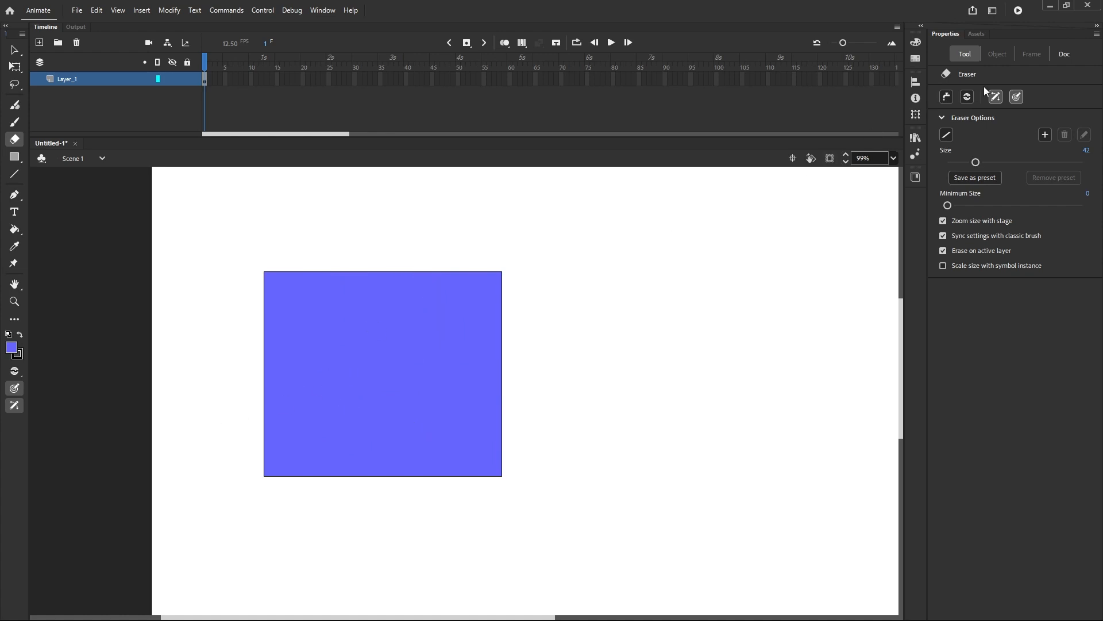
# Step: Turn on Faucet mode for the eraser and remove the blue-violet rectangle's outline and fill
pyautogui.click(946, 99)
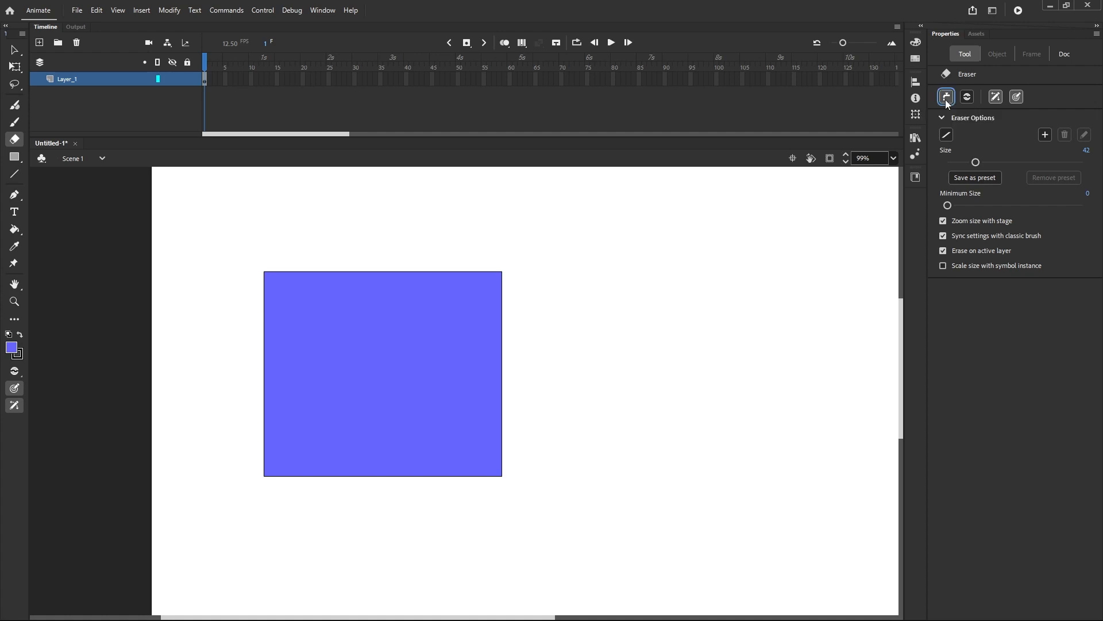
pyautogui.click(414, 278)
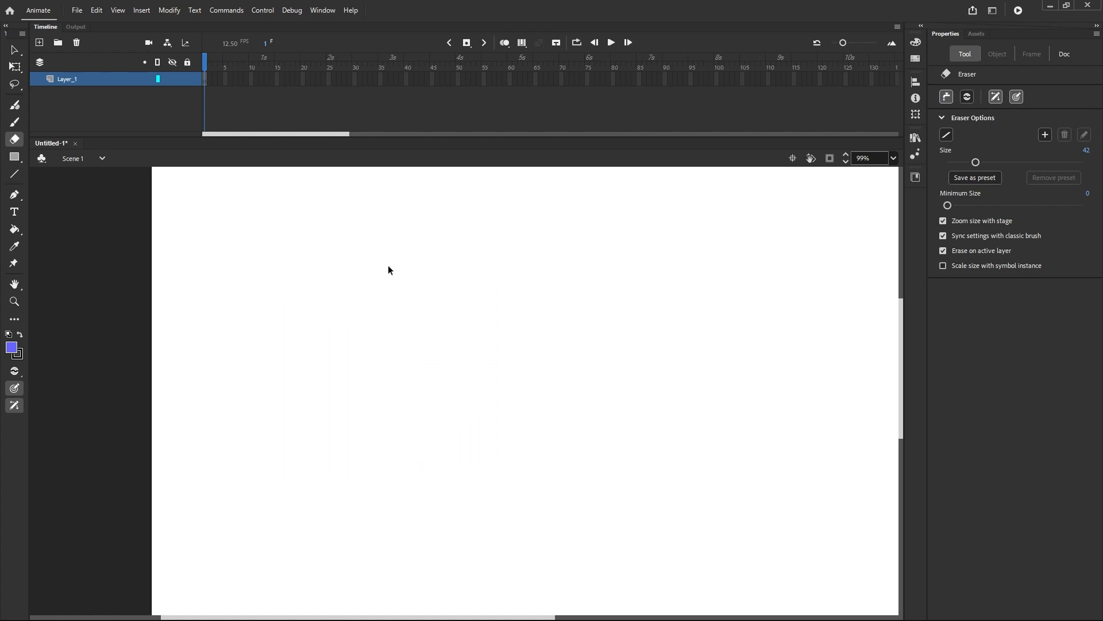
pyautogui.hotkey('ctrl', 'z')
pyautogui.click(383, 312)
# Step: Draw a new blue-violet rectangle with a black outline near the stage's upper left and remove it with the Faucet eraser
pyautogui.click(15, 160)
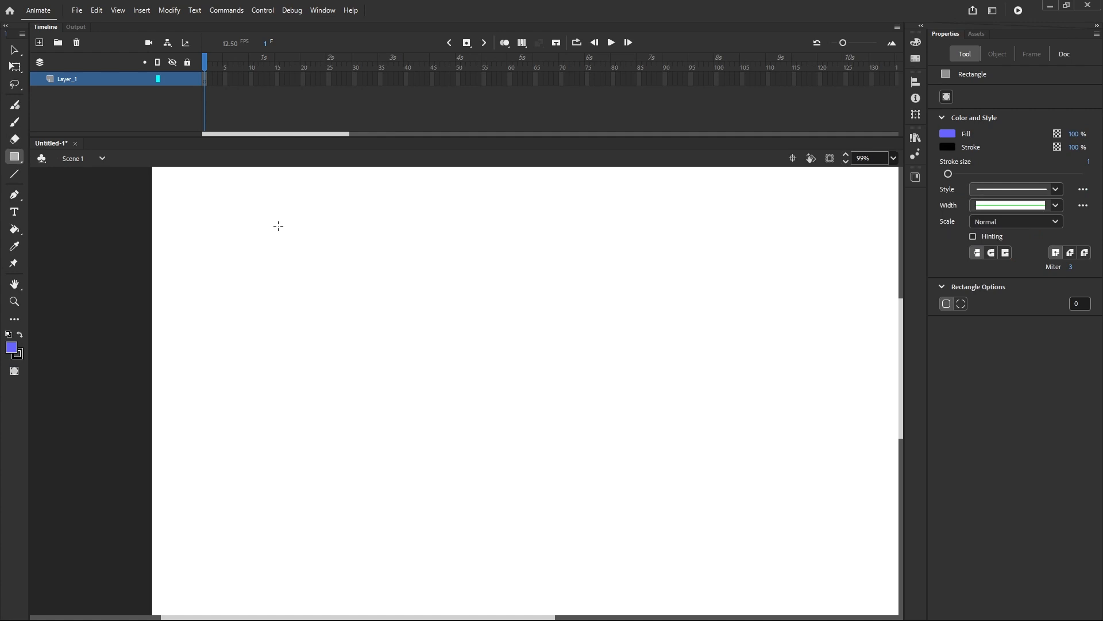
pyautogui.moveTo(278, 226); pyautogui.dragTo(444, 366)
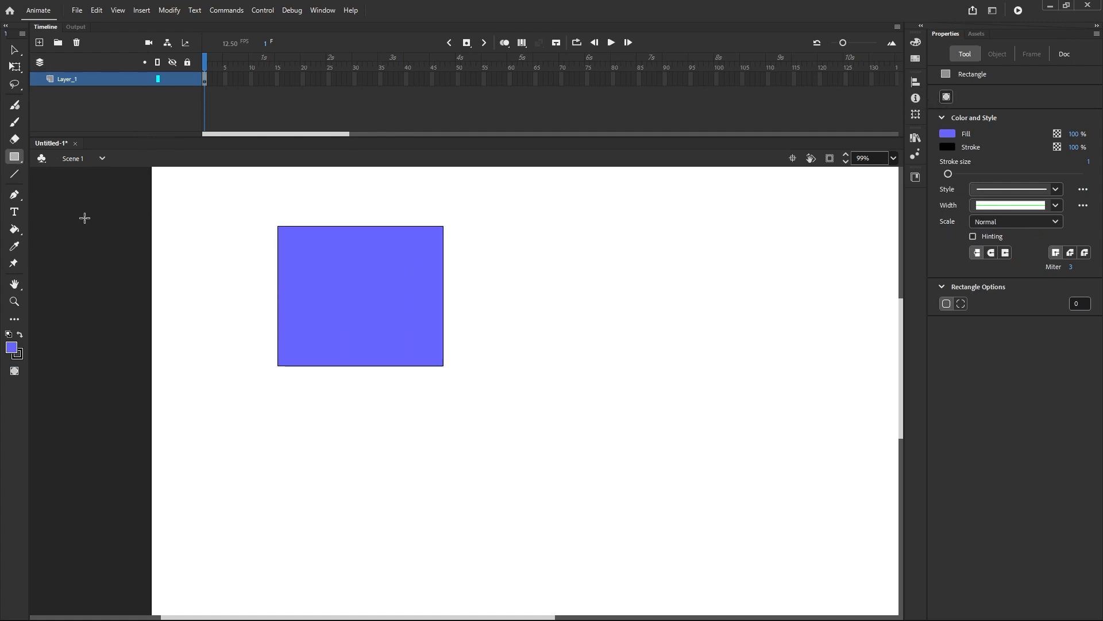
pyautogui.click(15, 139)
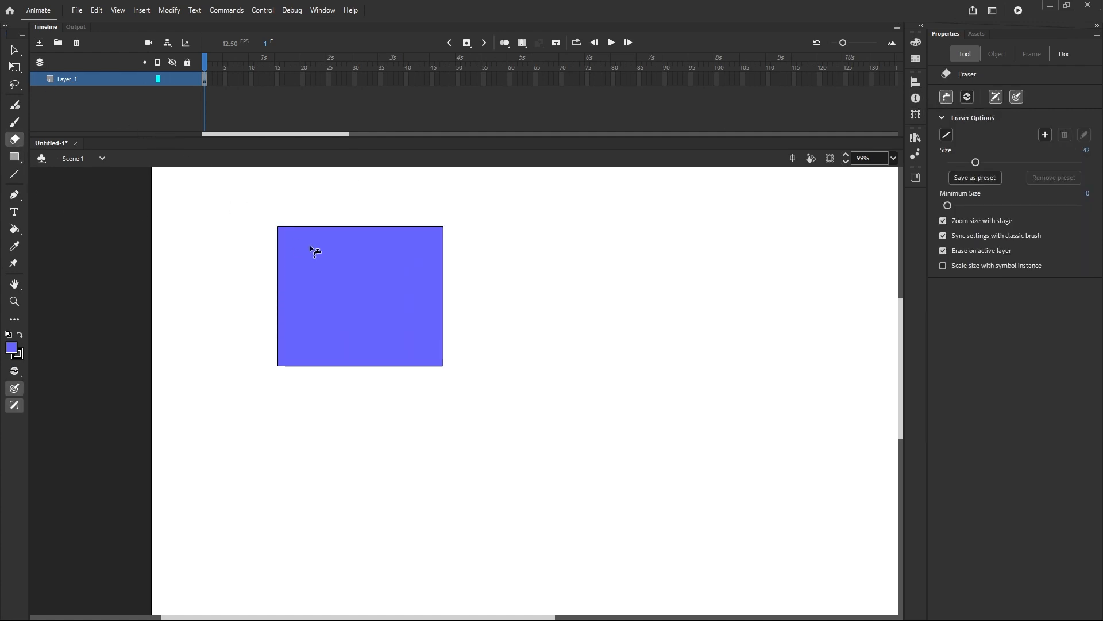
pyautogui.click(375, 228)
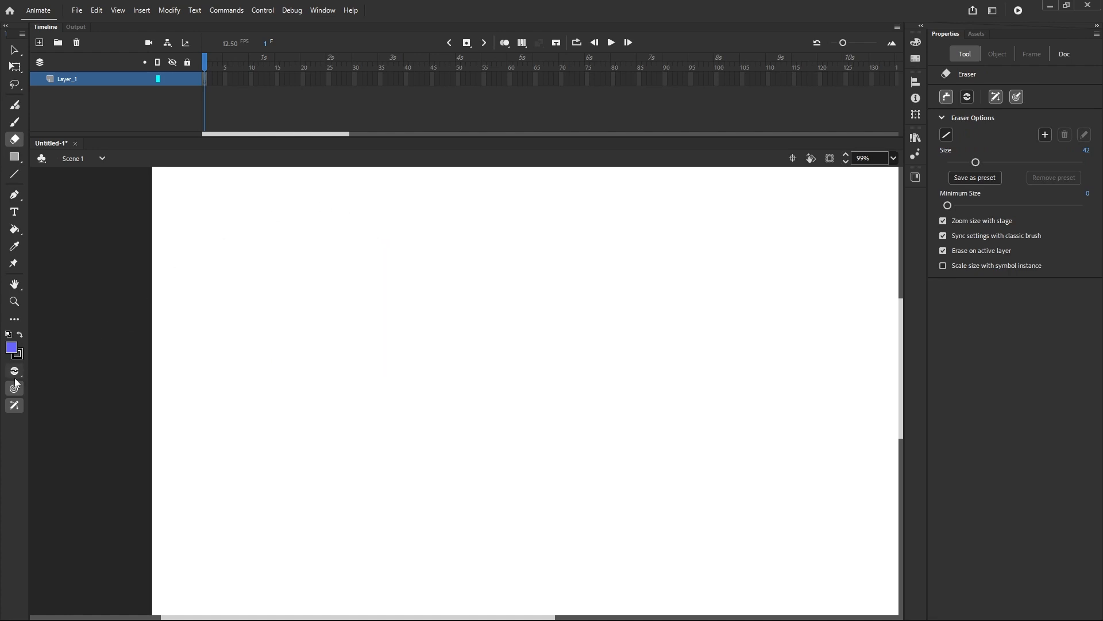
# Step: Draw another outlined blue-violet rectangle on the left part of the stage and delete only its upper half
pyautogui.click(14, 157)
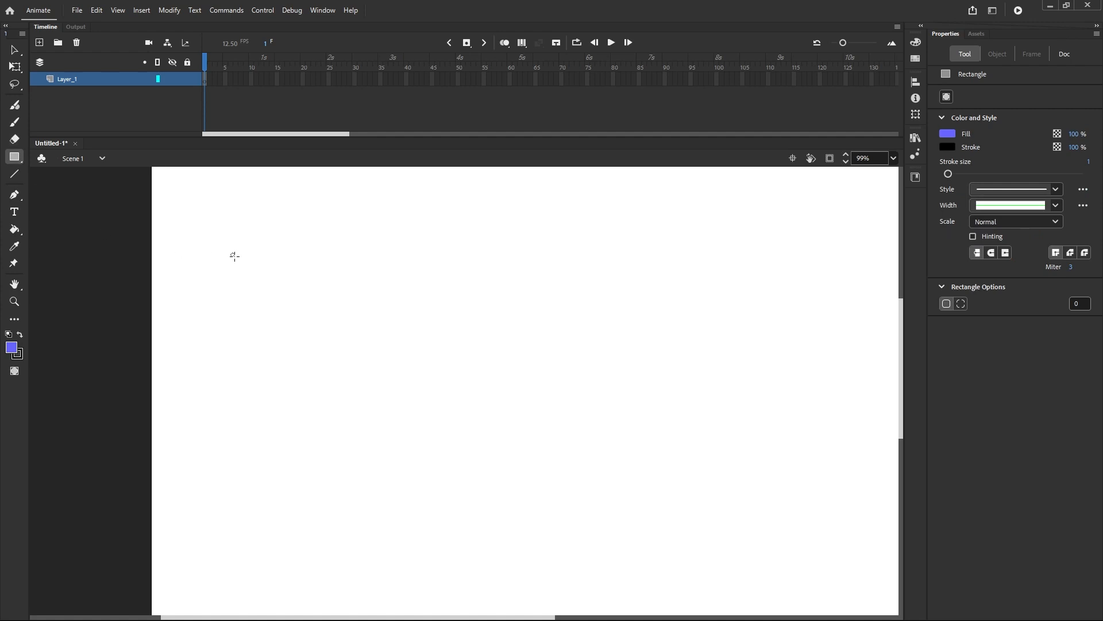
pyautogui.moveTo(231, 253); pyautogui.dragTo(376, 382)
pyautogui.click(14, 50)
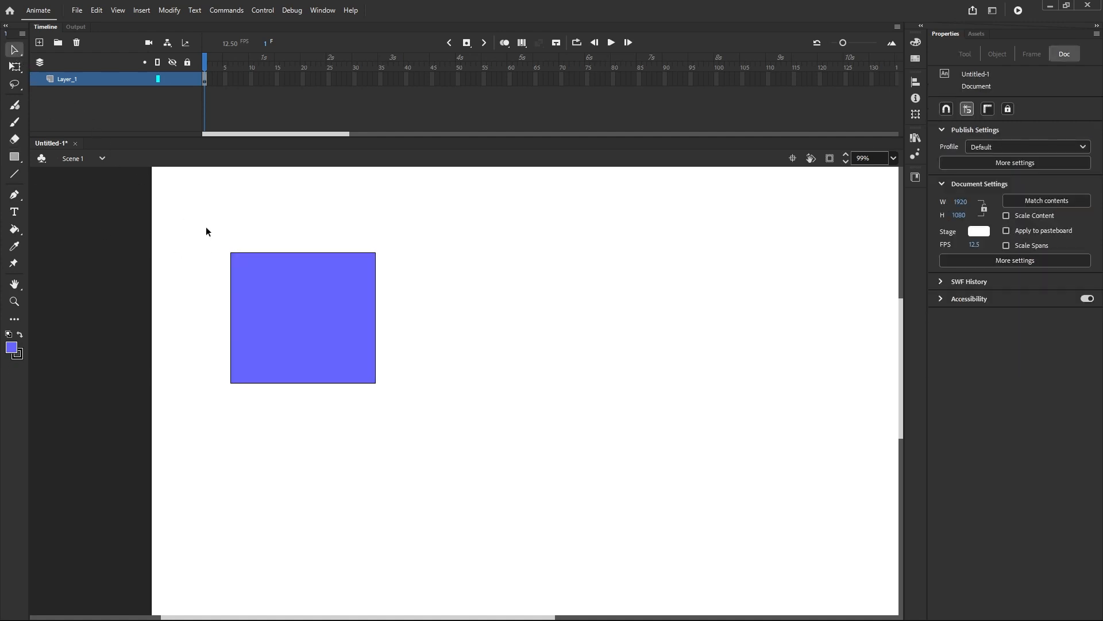
pyautogui.moveTo(200, 219); pyautogui.dragTo(418, 316)
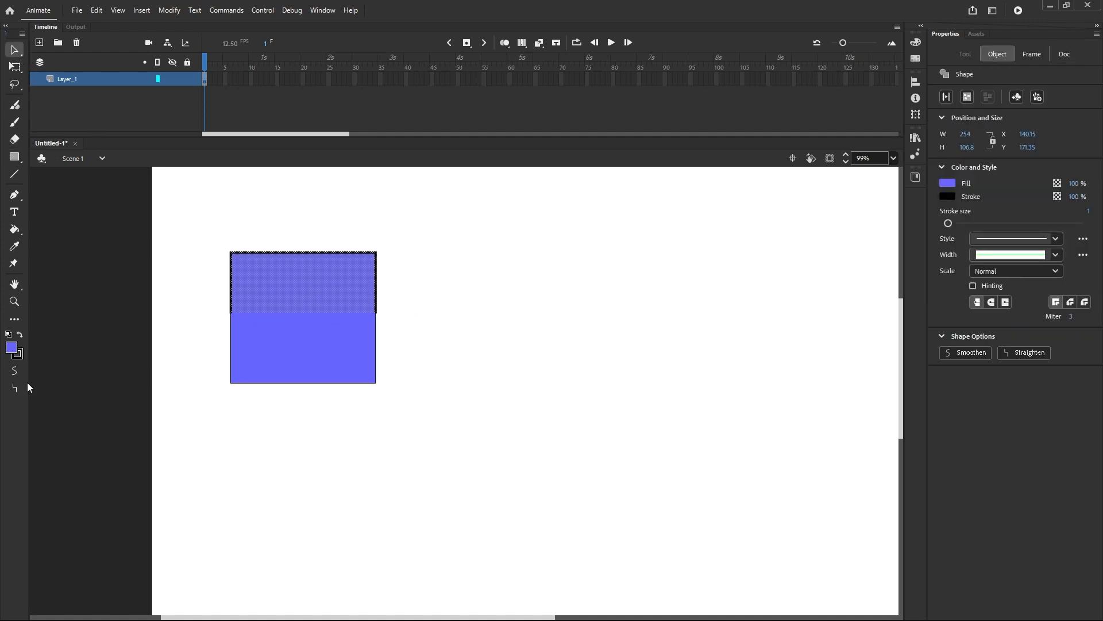
pyautogui.click(17, 141)
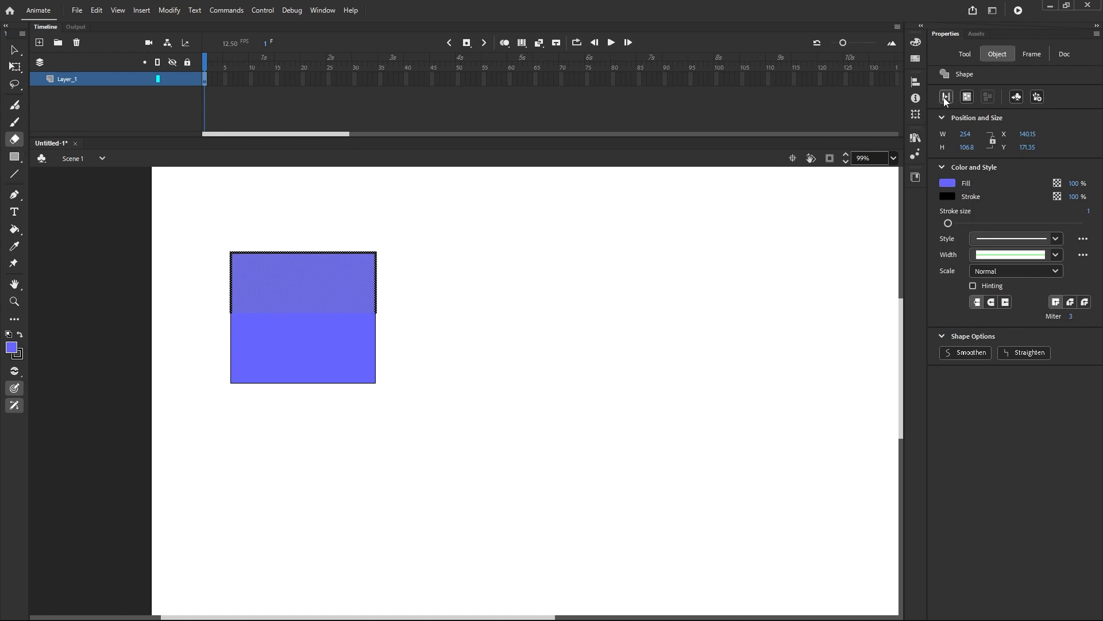
pyautogui.press('Delete')
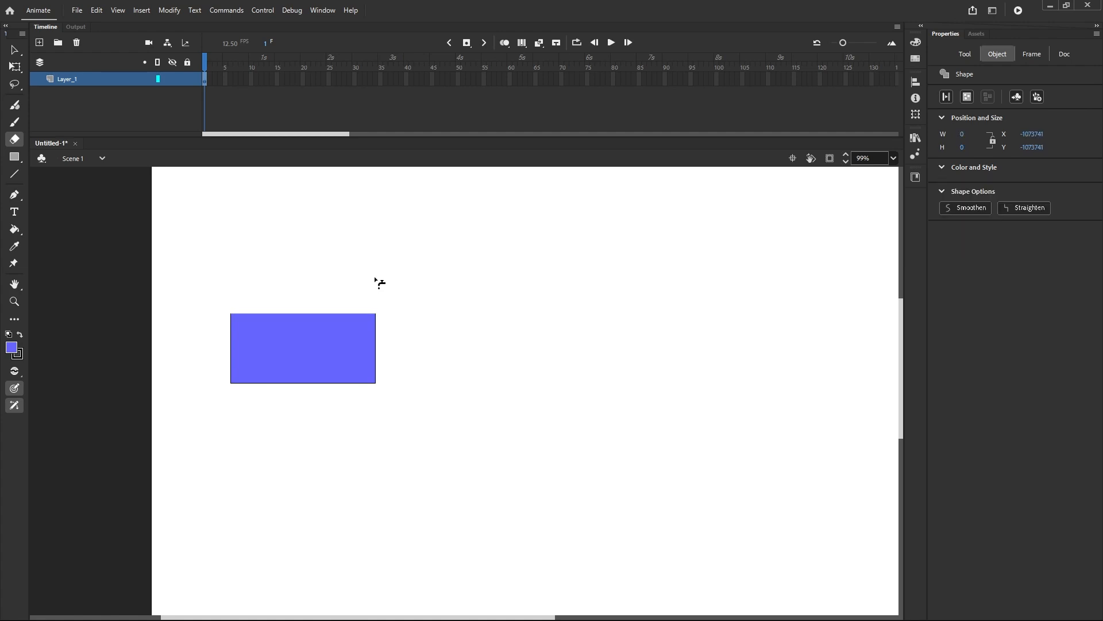
# Step: Clear the remaining lower half with the Faucet eraser and draw a fresh outlined blue-violet rectangle in its place
pyautogui.click(374, 315)
pyautogui.click(374, 316)
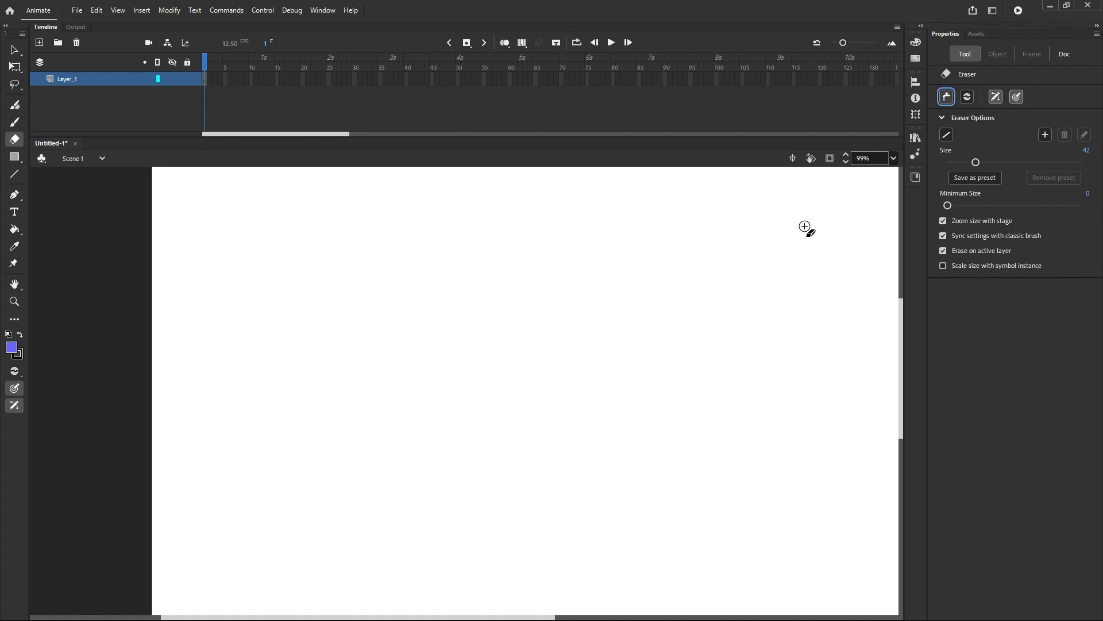
pyautogui.click(14, 157)
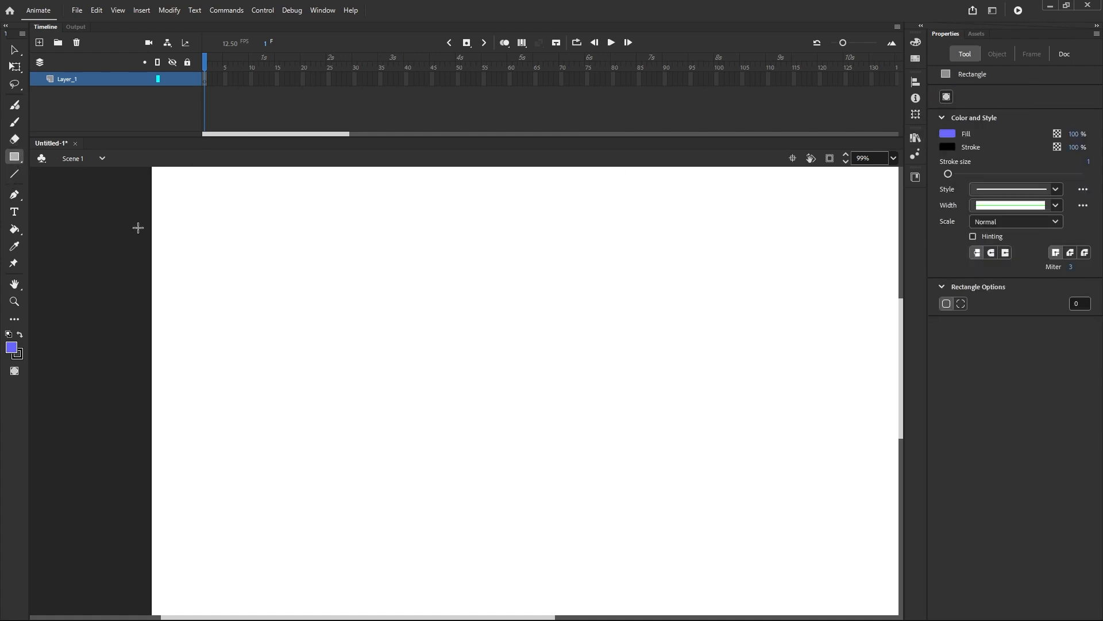
pyautogui.moveTo(228, 230); pyautogui.dragTo(382, 370)
pyautogui.click(14, 50)
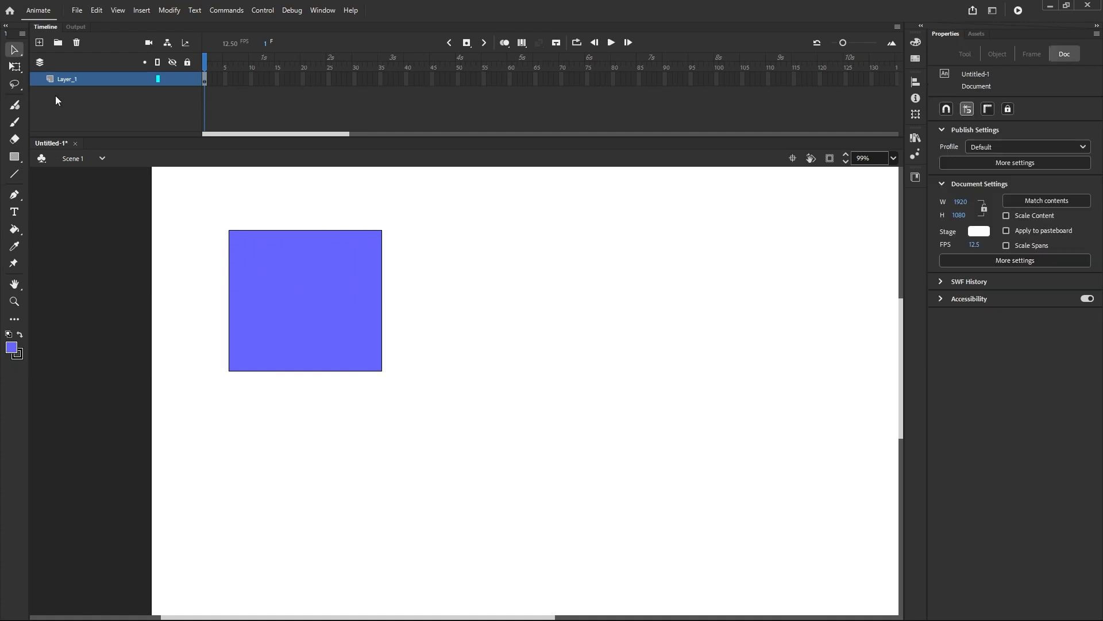
# Step: Set the eraser type to the round shape and erase short strokes at the rectangle's upper-right corner and top edge
pyautogui.click(14, 139)
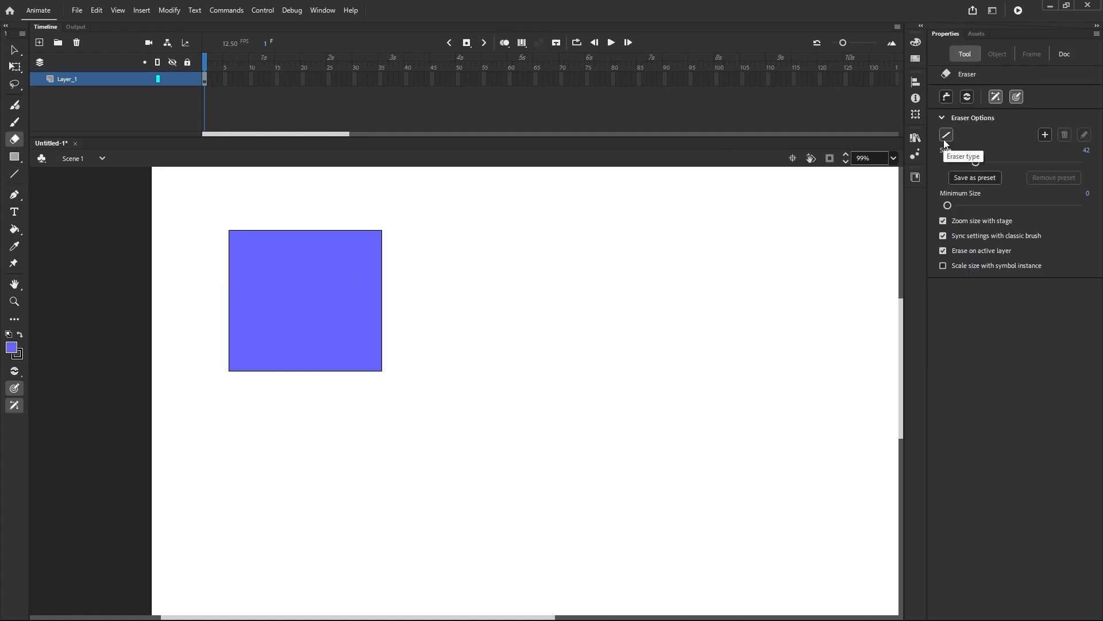
pyautogui.click(945, 138)
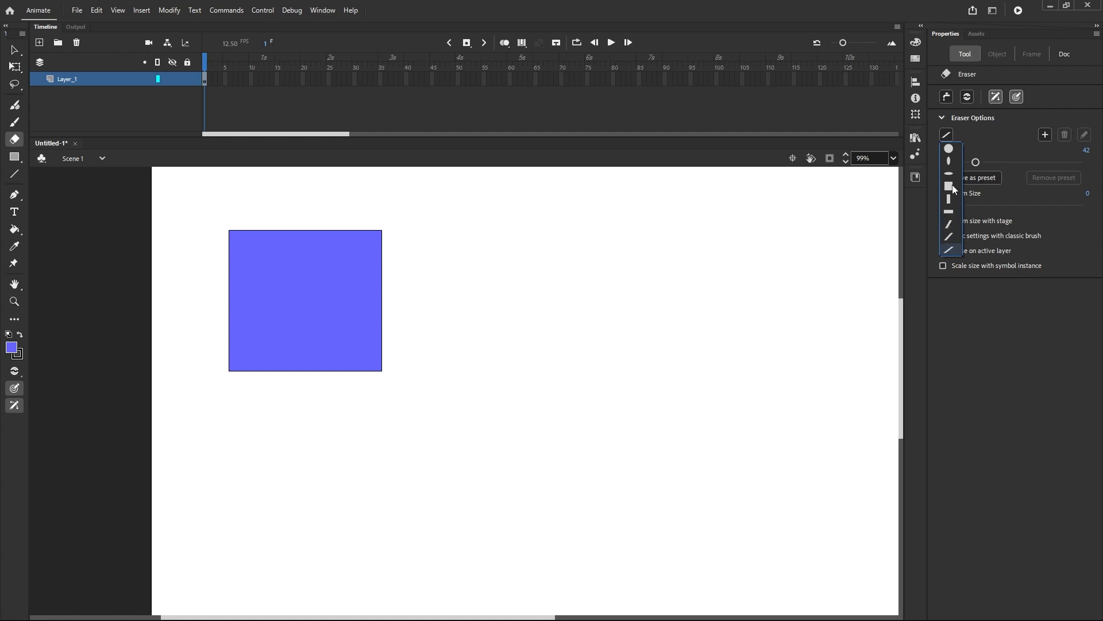
pyautogui.click(949, 148)
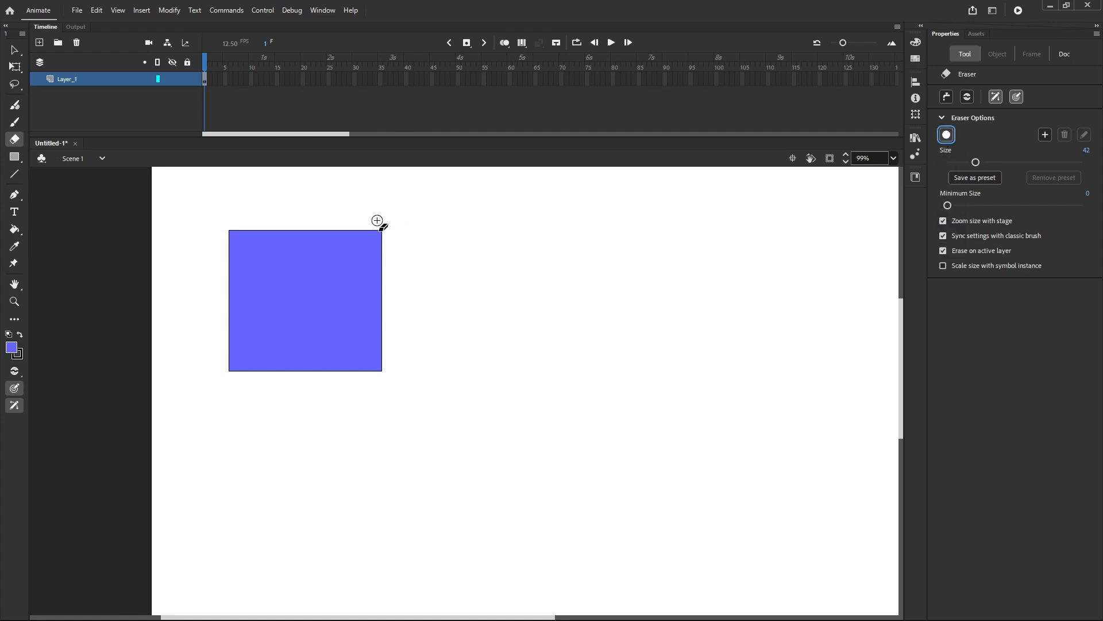
pyautogui.moveTo(377, 220)
pyautogui.mouseDown()
pyautogui.moveTo(376, 257)
pyautogui.moveTo(383, 250)
pyautogui.moveTo(354, 228)
pyautogui.moveTo(322, 251)
pyautogui.mouseUp()
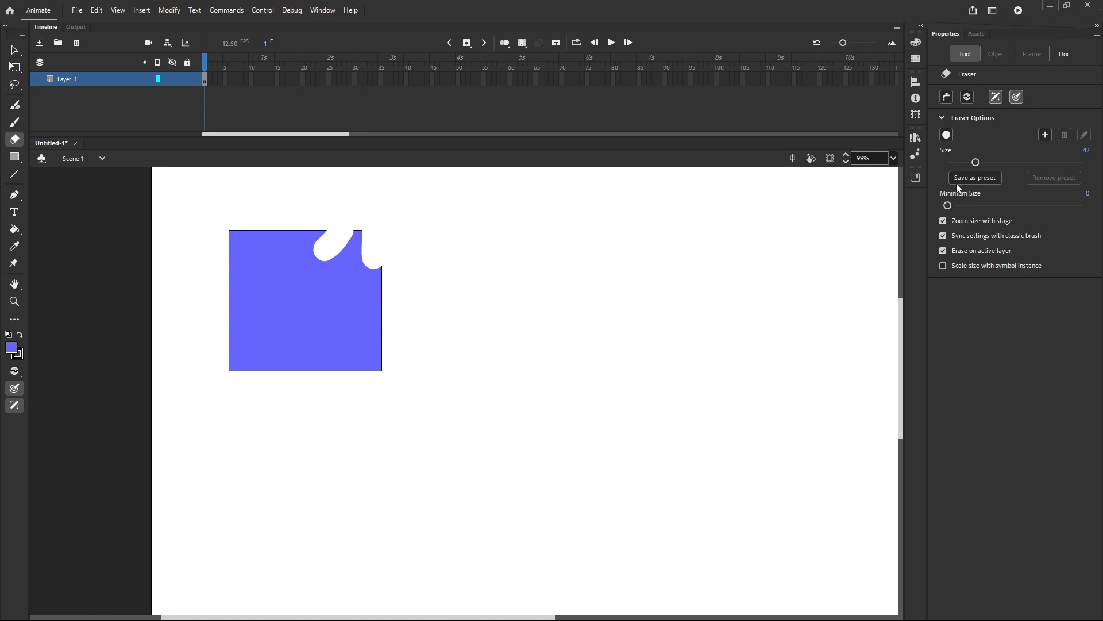
# Step: Set the eraser size to 15 and erase a thin vertical stroke down from the middle of the rectangle's top edge
pyautogui.moveTo(977, 162)
pyautogui.mouseDown()
pyautogui.moveTo(1007, 163)
pyautogui.moveTo(967, 175)
pyautogui.mouseUp()
pyautogui.moveTo(298, 212); pyautogui.dragTo(295, 274)
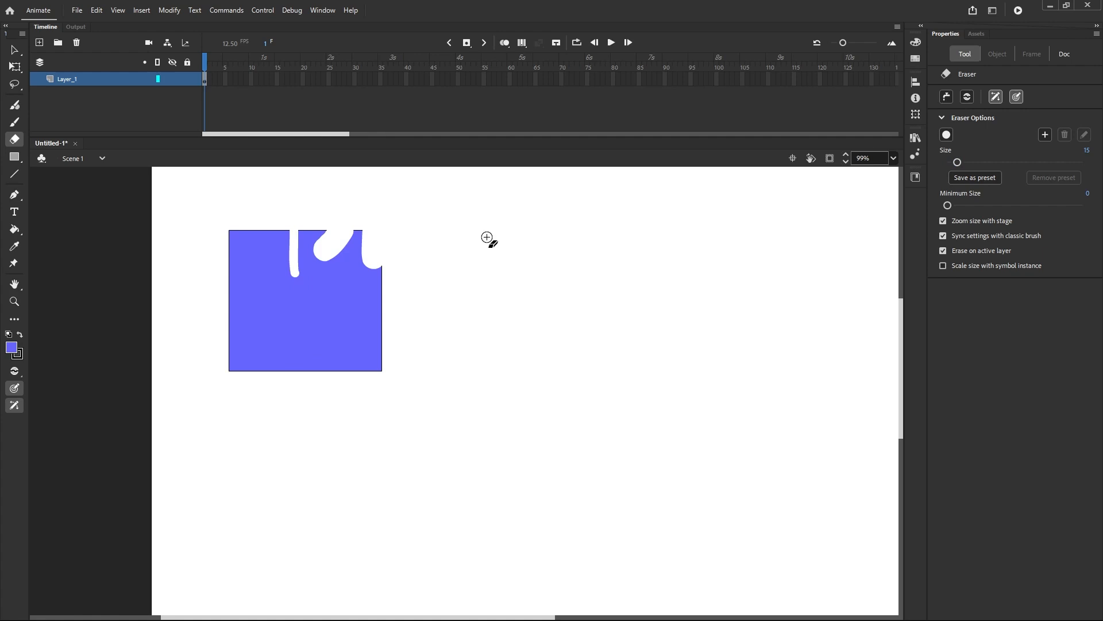
pyautogui.click(940, 118)
pyautogui.click(940, 117)
# Step: Add a custom square eraser shape with a 27 degree angle and erase several strokes across the rectangle's right half
pyautogui.click(1045, 135)
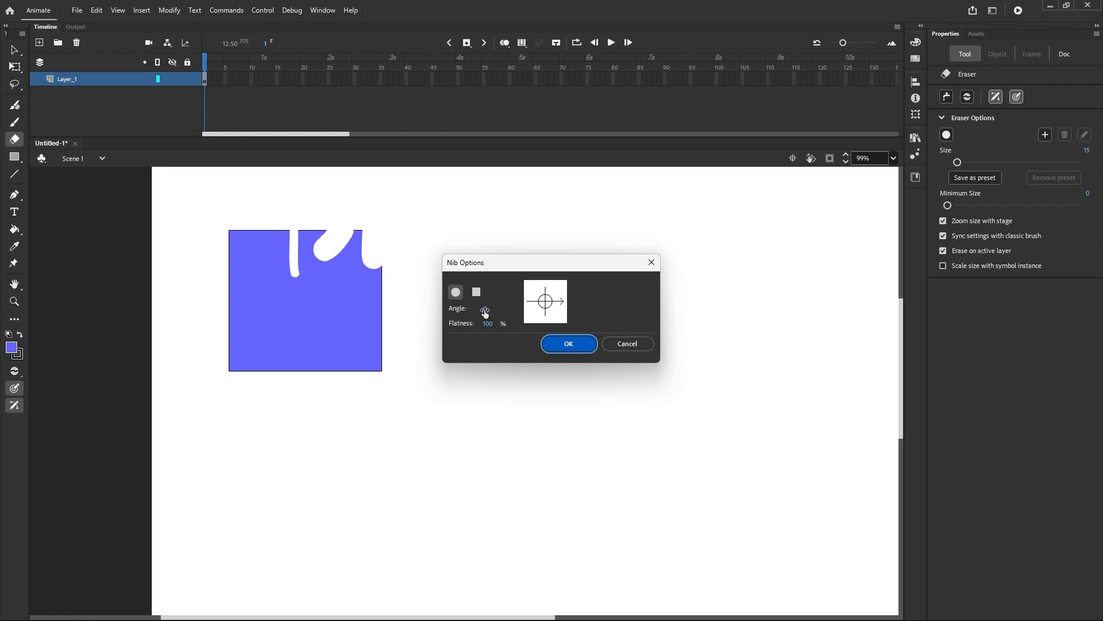
pyautogui.moveTo(484, 311); pyautogui.dragTo(535, 309)
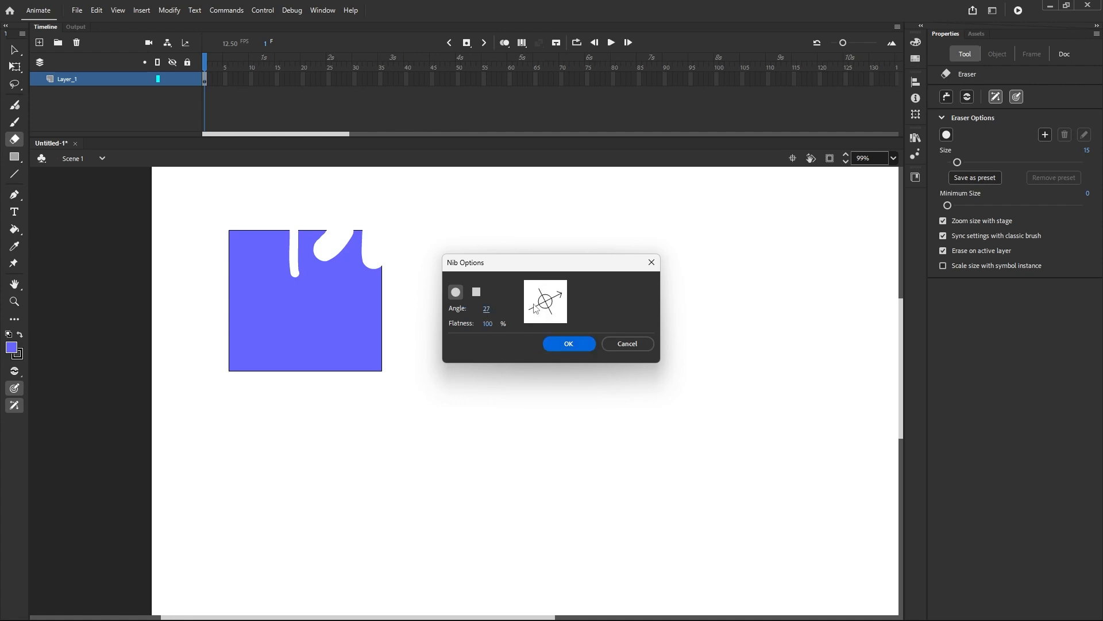
pyautogui.click(477, 293)
pyautogui.click(569, 344)
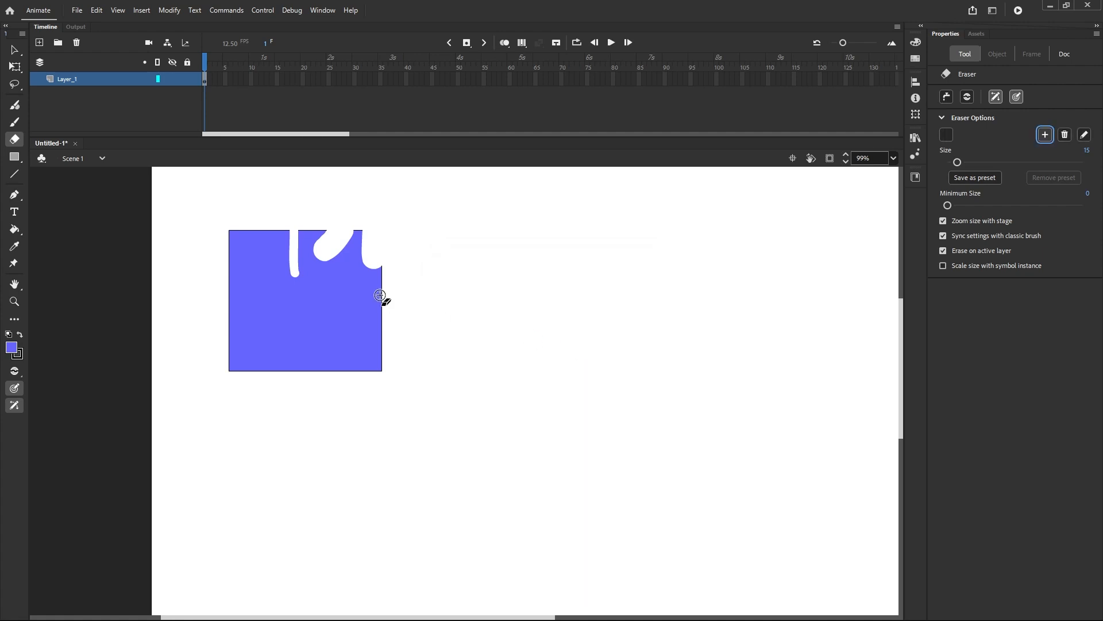
pyautogui.moveTo(383, 283)
pyautogui.mouseDown()
pyautogui.moveTo(360, 322)
pyautogui.moveTo(343, 292)
pyautogui.moveTo(324, 321)
pyautogui.moveTo(395, 311)
pyautogui.moveTo(378, 278)
pyautogui.moveTo(343, 266)
pyautogui.mouseUp()
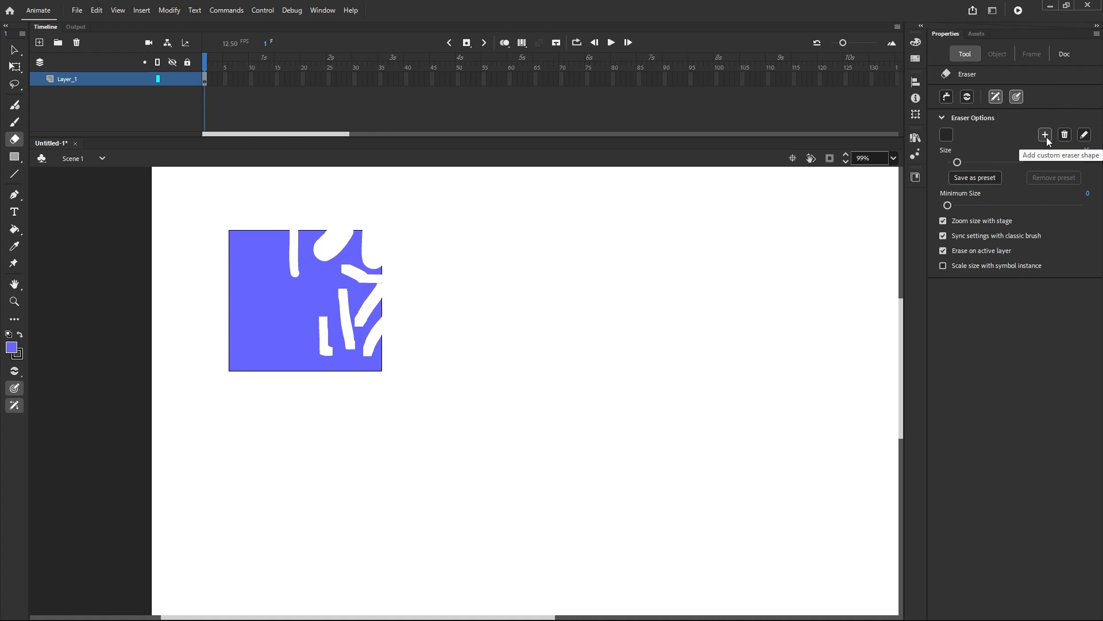
# Step: Look over the custom eraser shape's nib options without changing them and delete the custom shape
pyautogui.click(1085, 136)
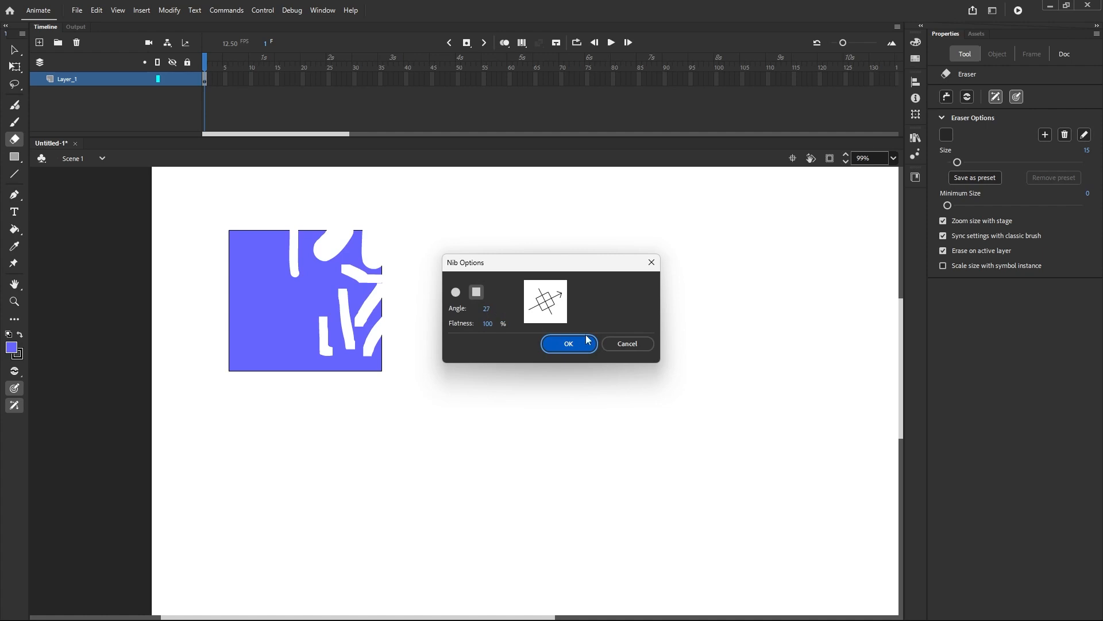
pyautogui.click(617, 345)
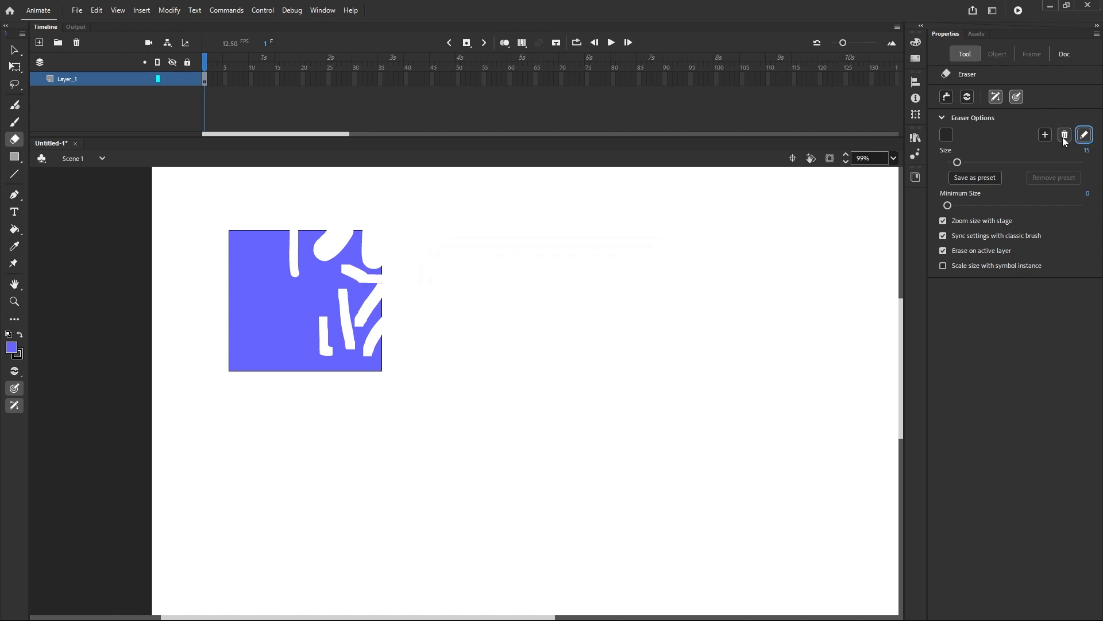
pyautogui.click(1064, 137)
pyautogui.click(588, 347)
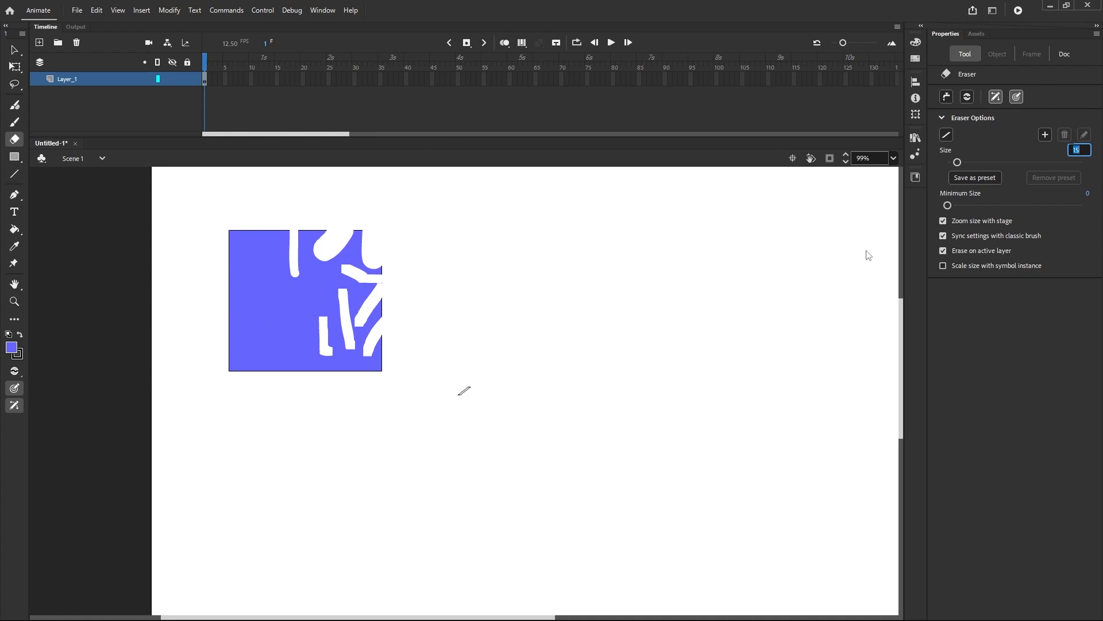
# Step: Set the eraser's Minimum Size to 4 and erase three slanted strokes, two through the rectangle's lower half and one from its top edge
pyautogui.moveTo(947, 205); pyautogui.dragTo(966, 206)
pyautogui.moveTo(300, 325); pyautogui.dragTo(294, 393)
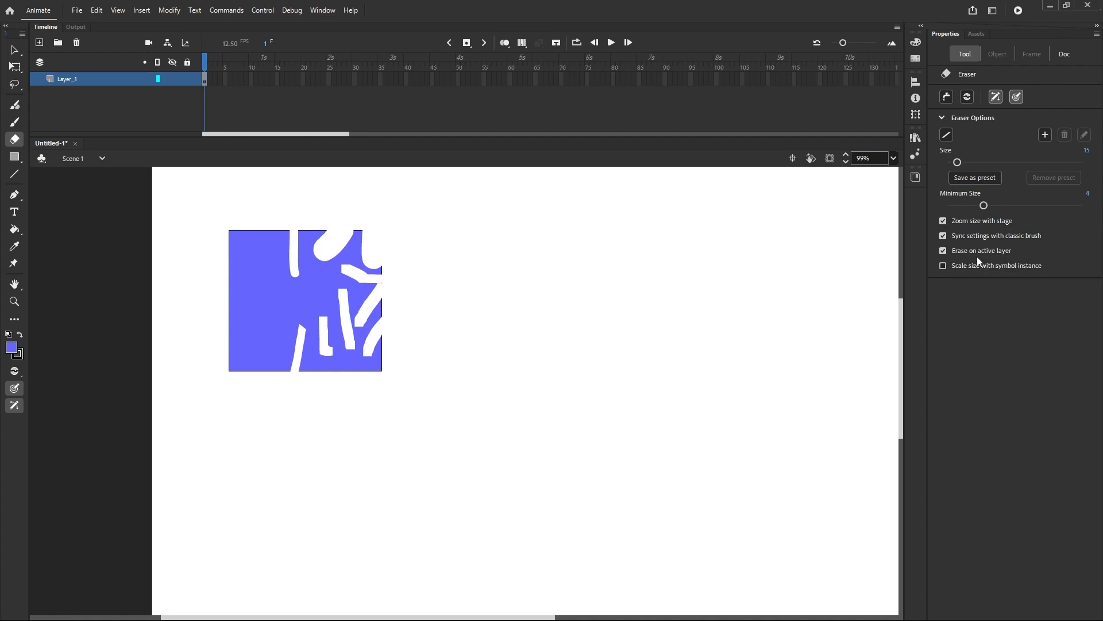
pyautogui.moveTo(307, 280); pyautogui.dragTo(276, 357)
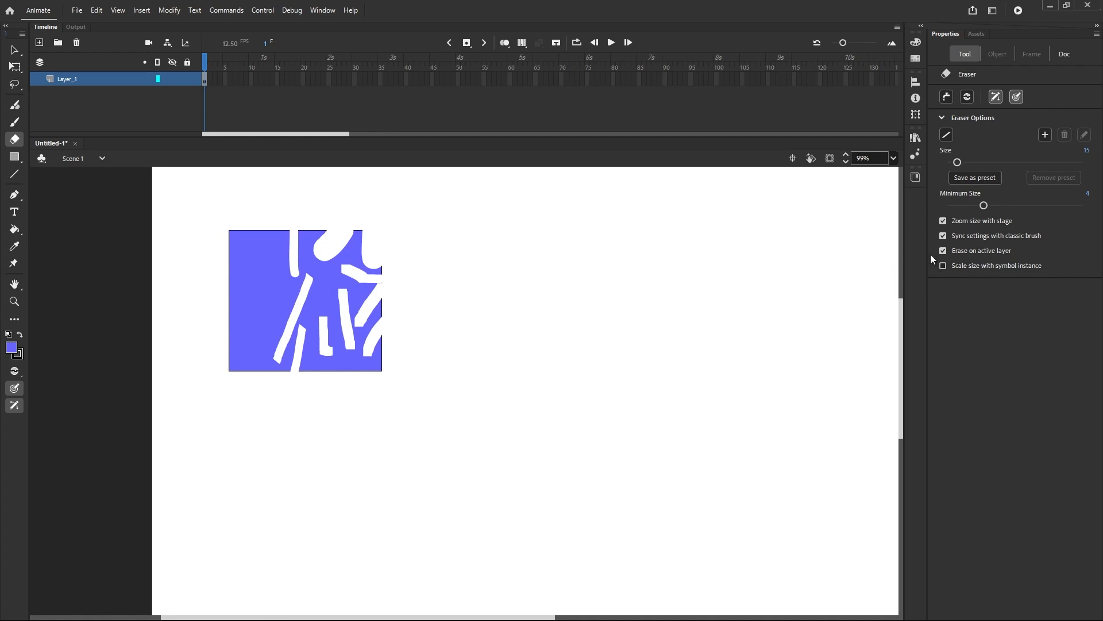
pyautogui.moveTo(362, 233); pyautogui.dragTo(344, 288)
# Step: Select the whole partly erased rectangle and delete it from the stage
pyautogui.click(14, 50)
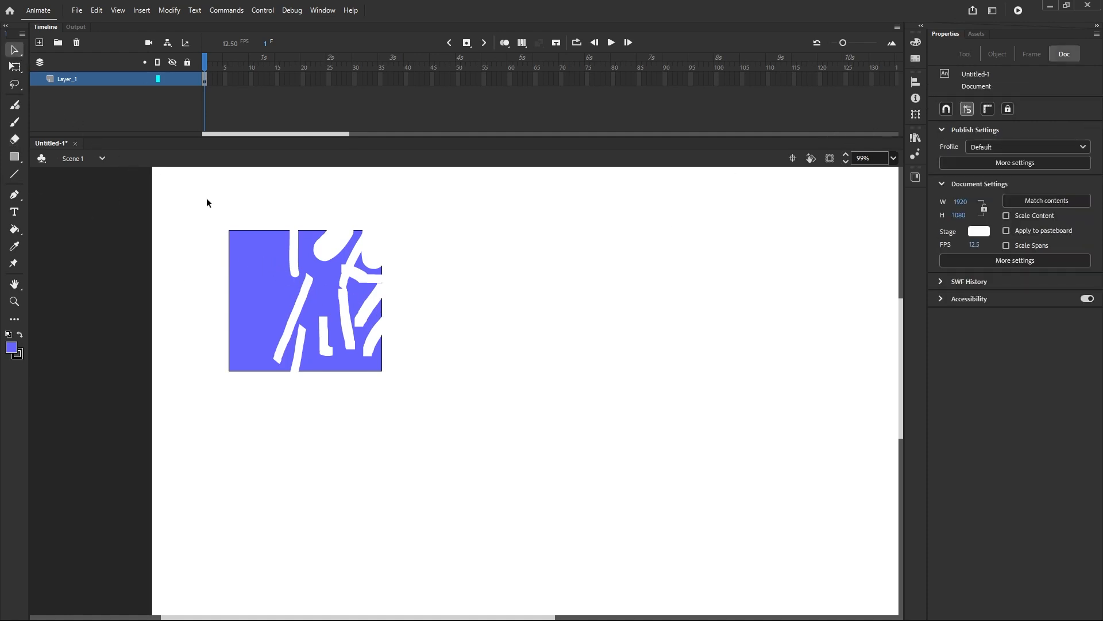
pyautogui.moveTo(212, 203); pyautogui.dragTo(457, 425)
pyautogui.press('Delete')
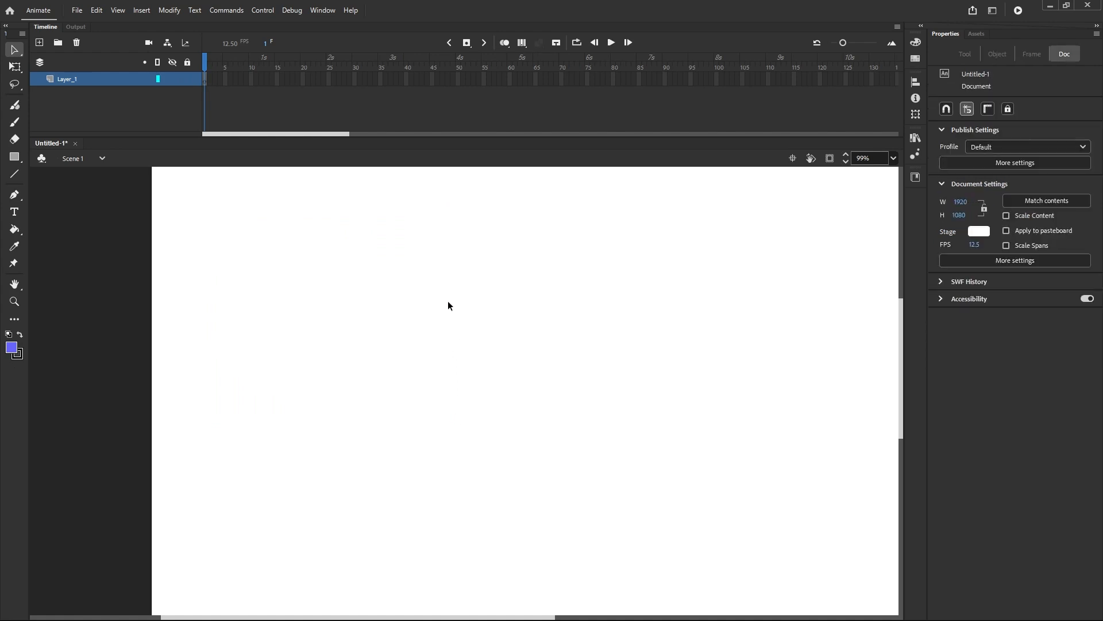
# Step: Draw a wide blue-violet rectangle and a narrower, taller one beside it with the Rectangle tool
pyautogui.click(19, 161)
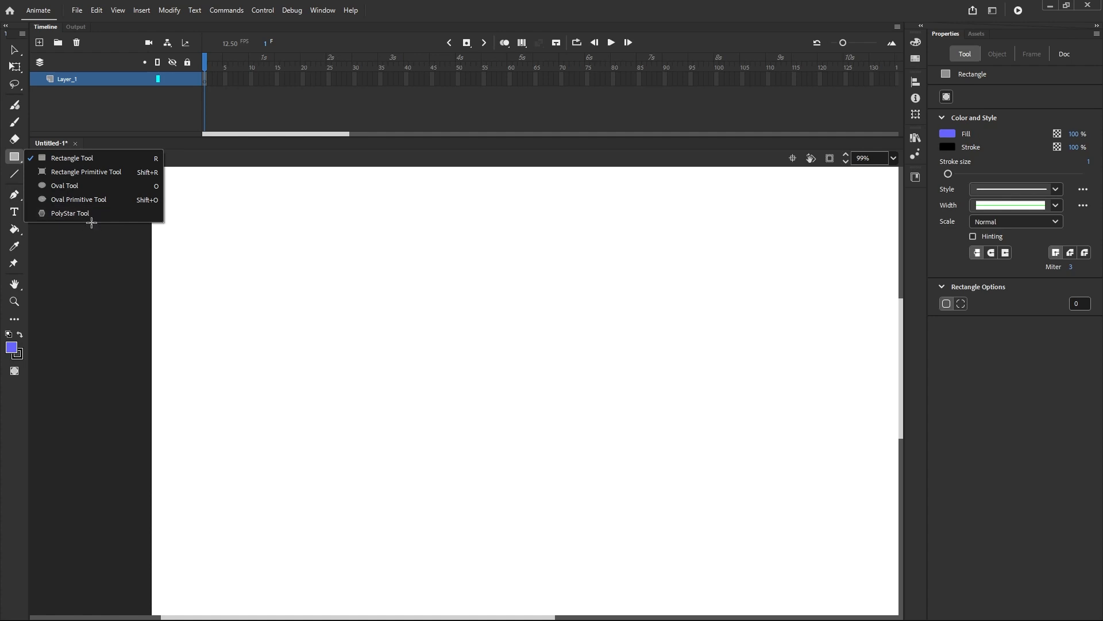
pyautogui.click(74, 163)
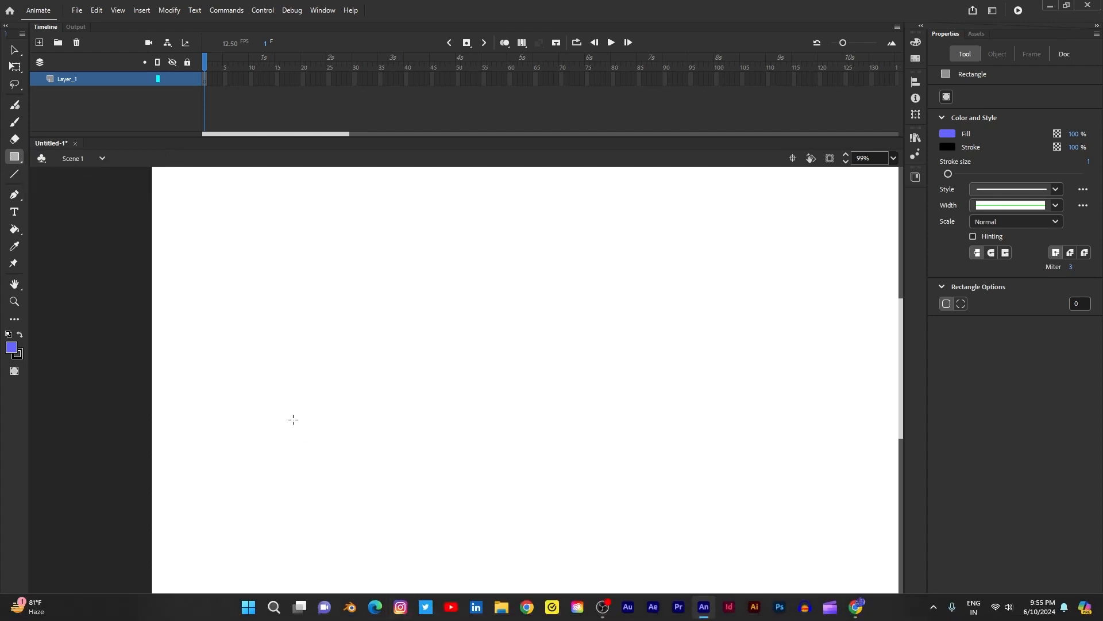
pyautogui.moveTo(228, 246); pyautogui.dragTo(364, 312)
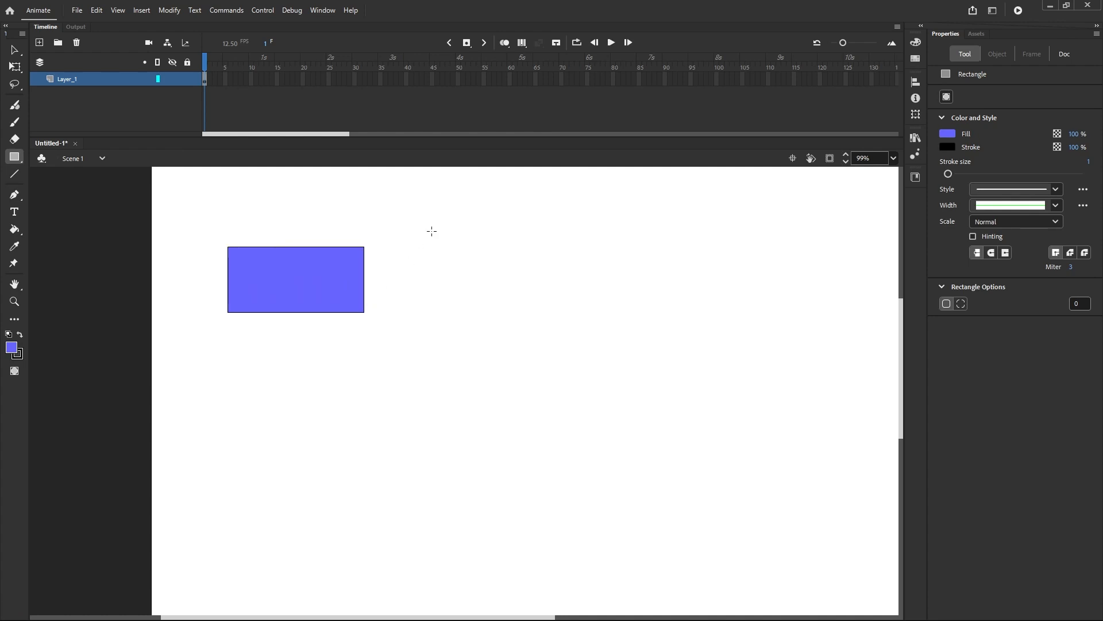
pyautogui.moveTo(423, 237); pyautogui.dragTo(484, 321)
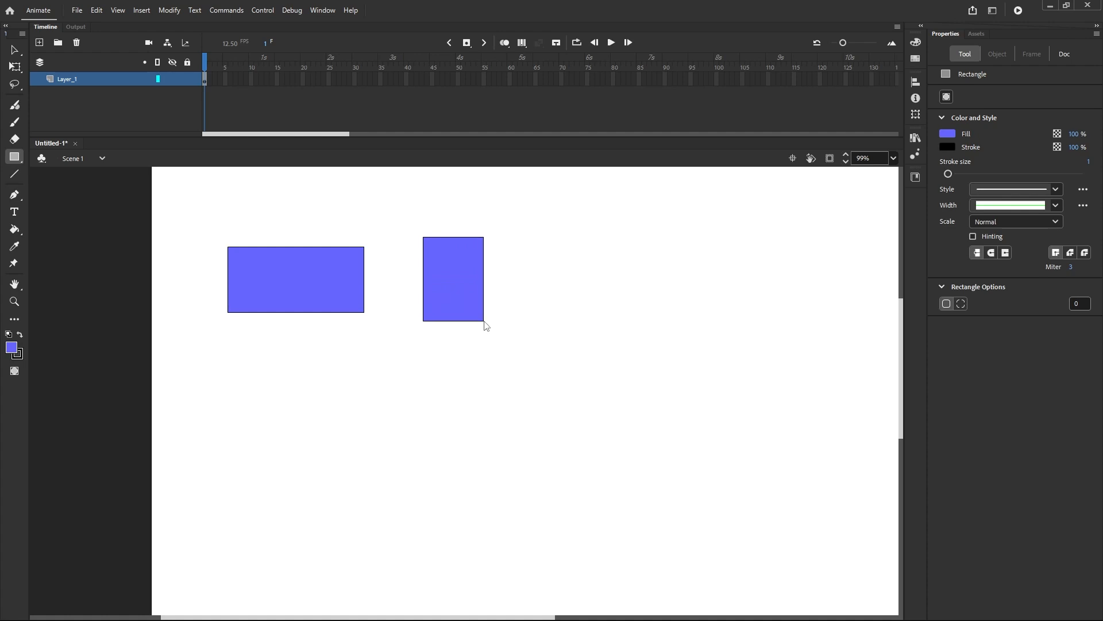
# Step: Draw a small rectangle below the wide one, switch to the Selection tool and return to the Rectangle tool
pyautogui.moveTo(300, 382); pyautogui.dragTo(333, 402)
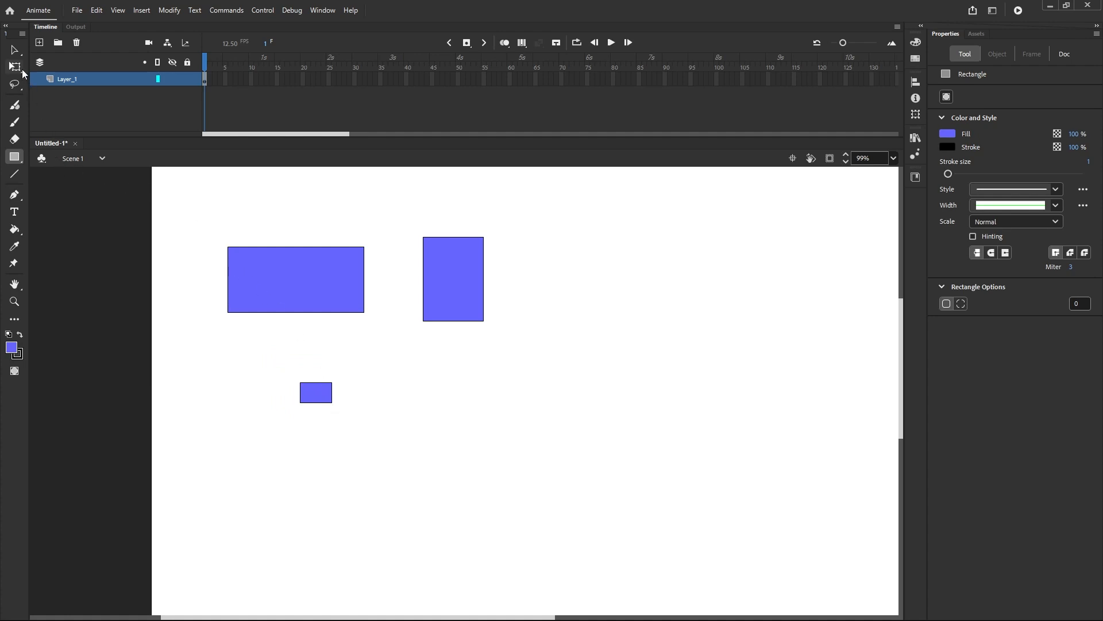
pyautogui.click(15, 50)
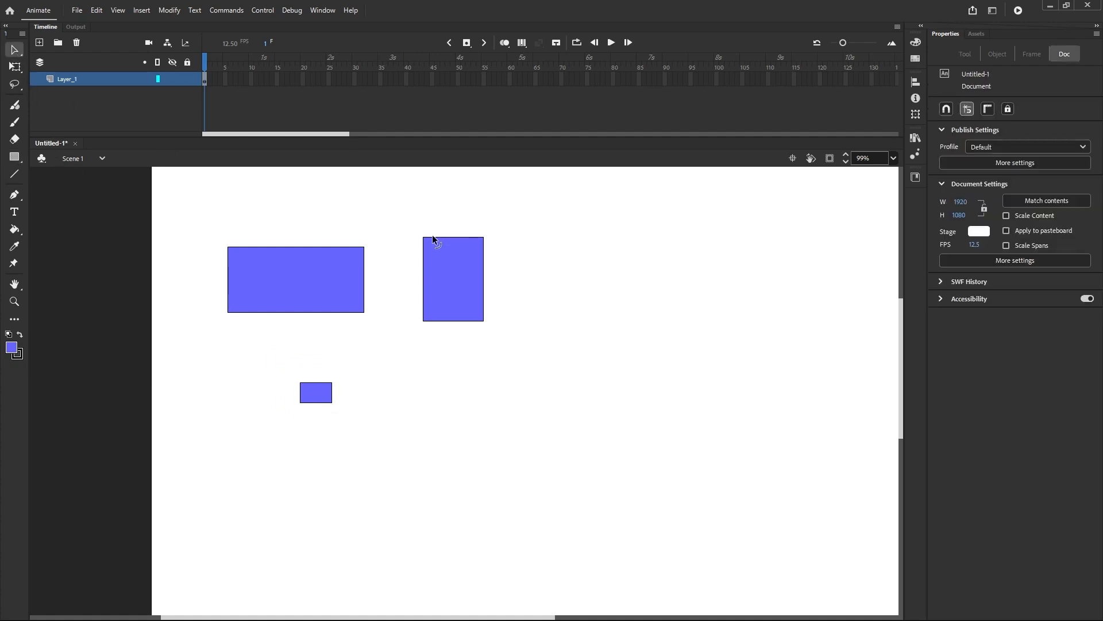
pyautogui.click(14, 157)
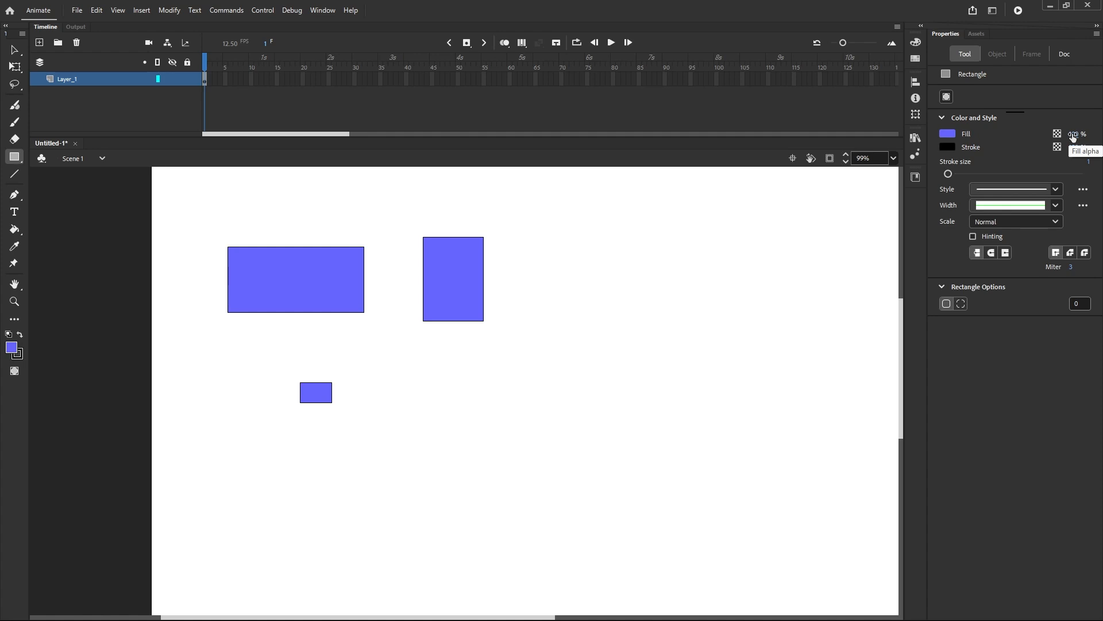
# Step: Draw three rectangles beyond the tall one, the first with a very low fill alpha, the second at 63% and the third at 100%
pyautogui.moveTo(1072, 136); pyautogui.dragTo(1024, 139)
pyautogui.moveTo(540, 240); pyautogui.dragTo(624, 322)
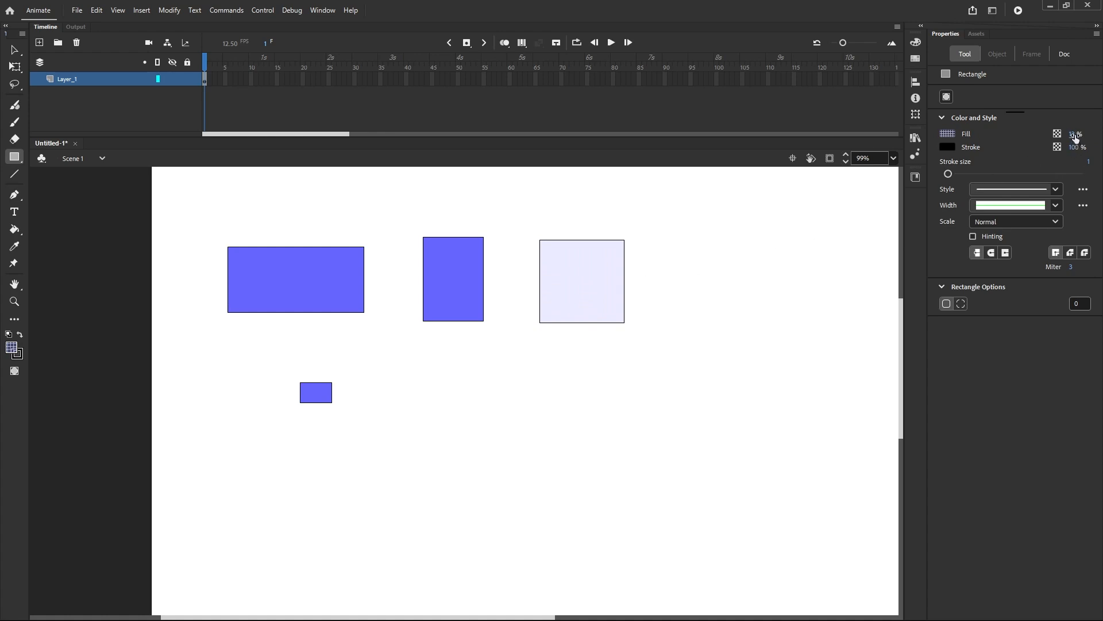
pyautogui.moveTo(1075, 137); pyautogui.dragTo(1099, 133)
pyautogui.moveTo(671, 212); pyautogui.dragTo(741, 279)
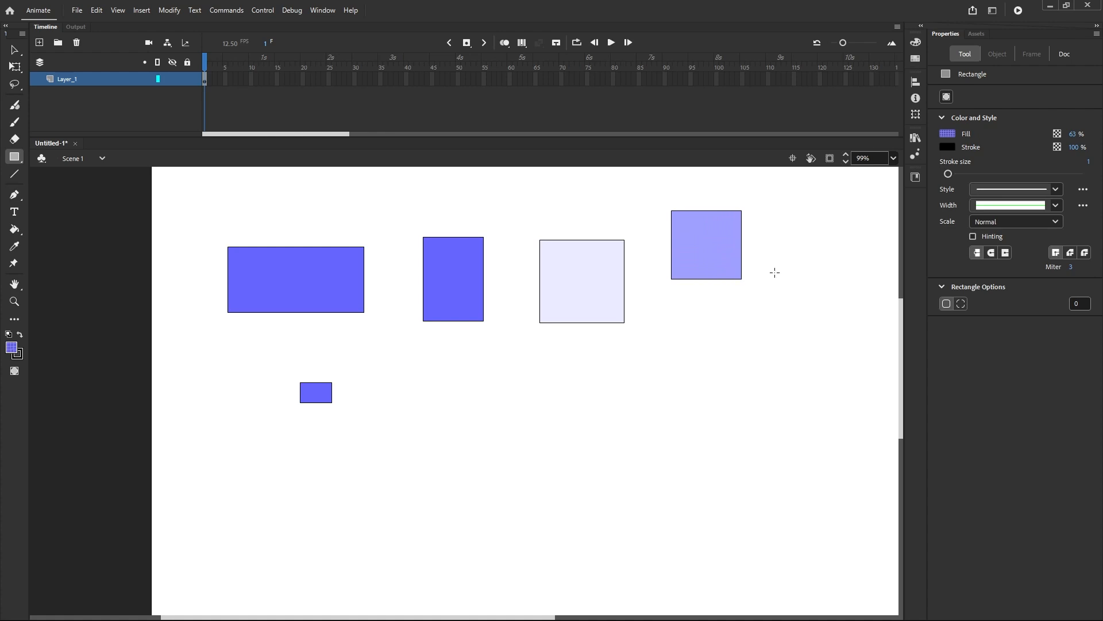
pyautogui.moveTo(1073, 134); pyautogui.dragTo(1102, 140)
pyautogui.moveTo(789, 194); pyautogui.dragTo(845, 242)
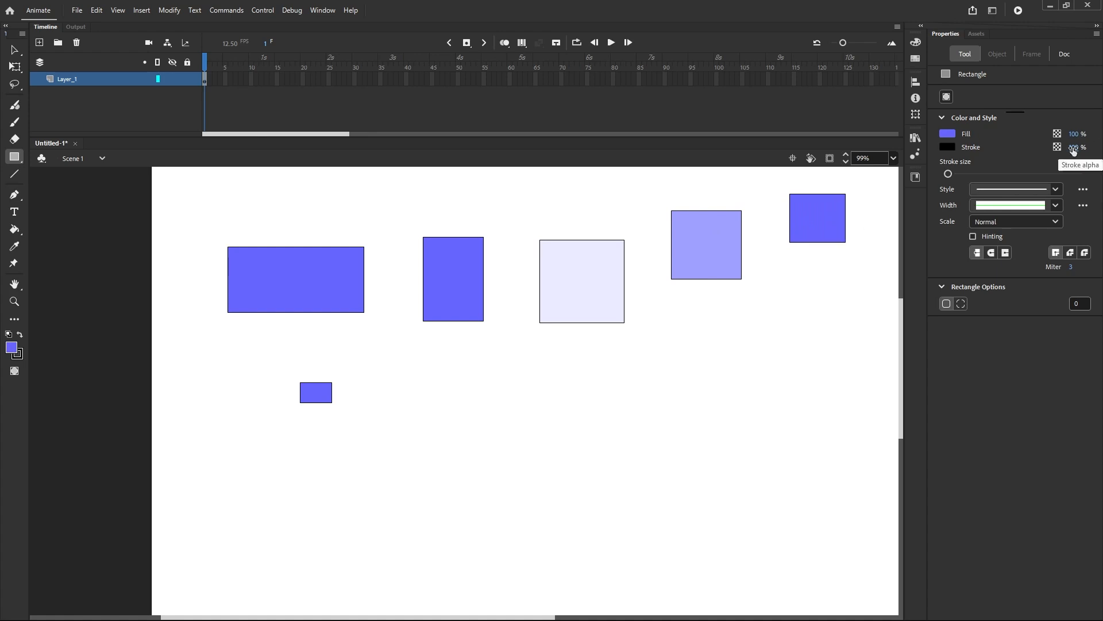
# Step: Draw a rectangle with stroke alpha 28% below the last one, and another beside it with stroke alpha back at 100%
pyautogui.moveTo(1073, 149); pyautogui.dragTo(1061, 159)
pyautogui.moveTo(758, 301); pyautogui.dragTo(828, 372)
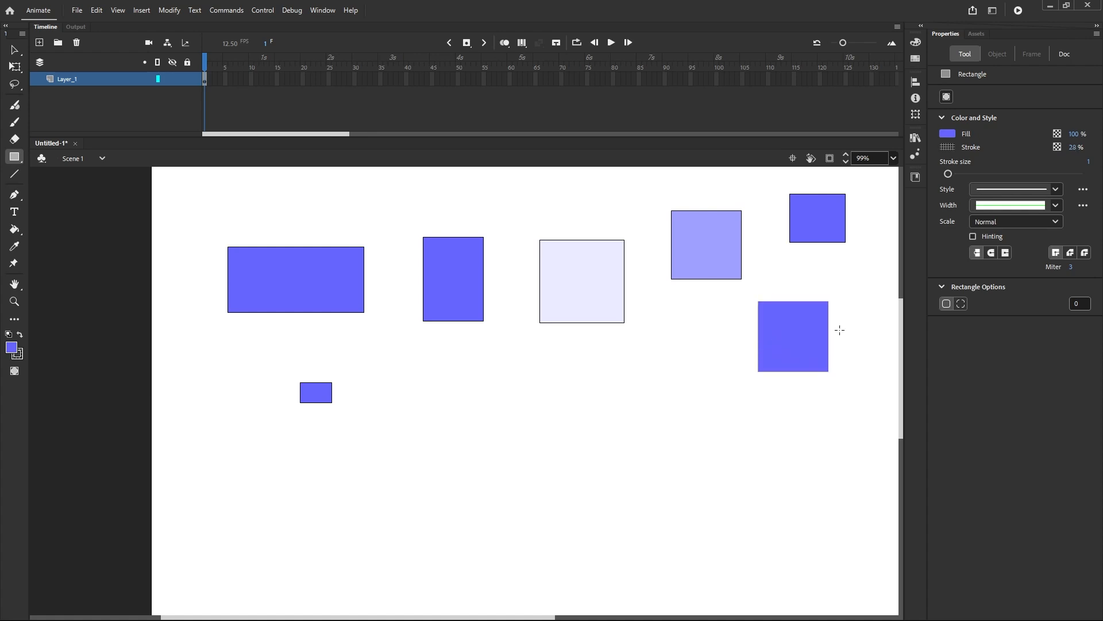
pyautogui.scroll(5, 833, 307)
pyautogui.scroll(-6, 812, 295)
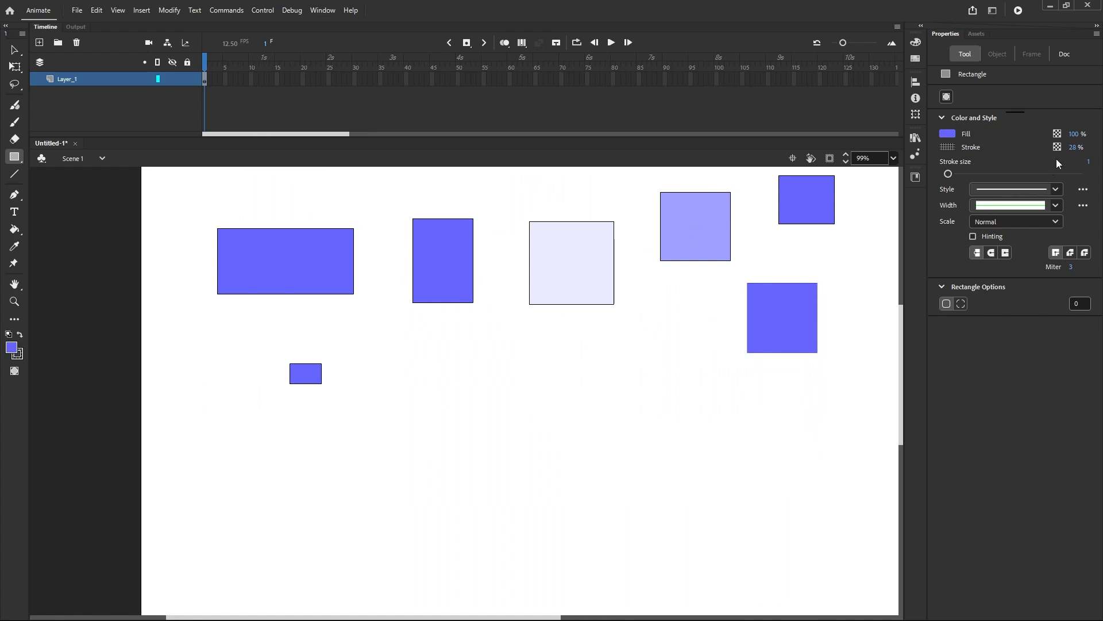
pyautogui.moveTo(1072, 148); pyautogui.dragTo(1101, 148)
pyautogui.moveTo(650, 298); pyautogui.dragTo(710, 351)
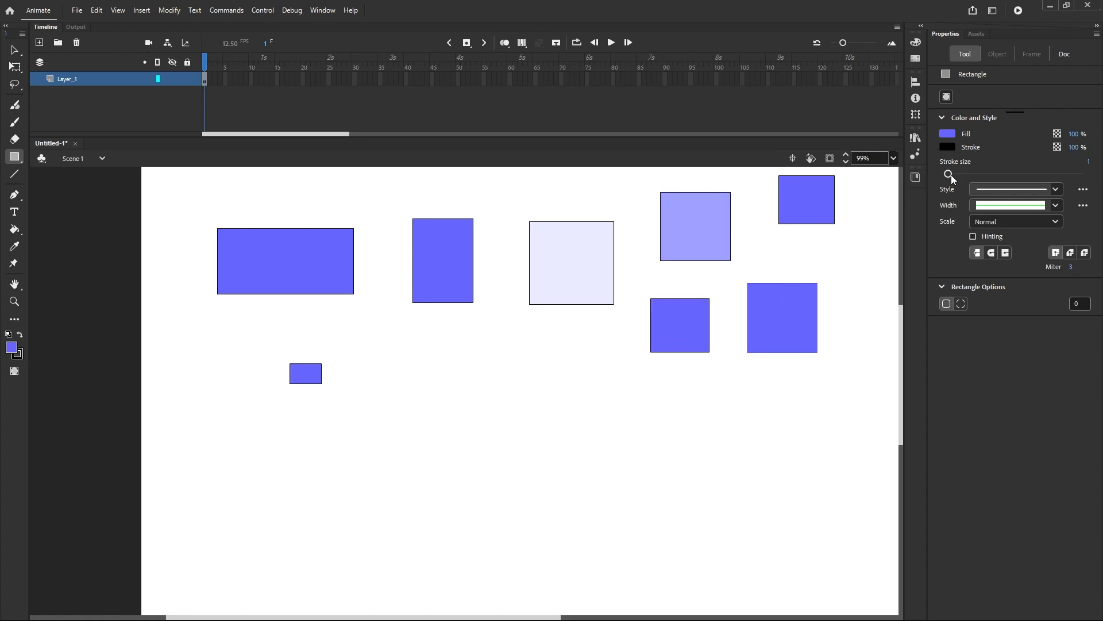
# Step: Draw a rectangle with stroke size 15 below the pale one and another beside it with stroke size 7
pyautogui.moveTo(949, 175); pyautogui.dragTo(958, 172)
pyautogui.moveTo(538, 361)
pyautogui.mouseDown()
pyautogui.moveTo(611, 404)
pyautogui.moveTo(620, 425)
pyautogui.mouseUp()
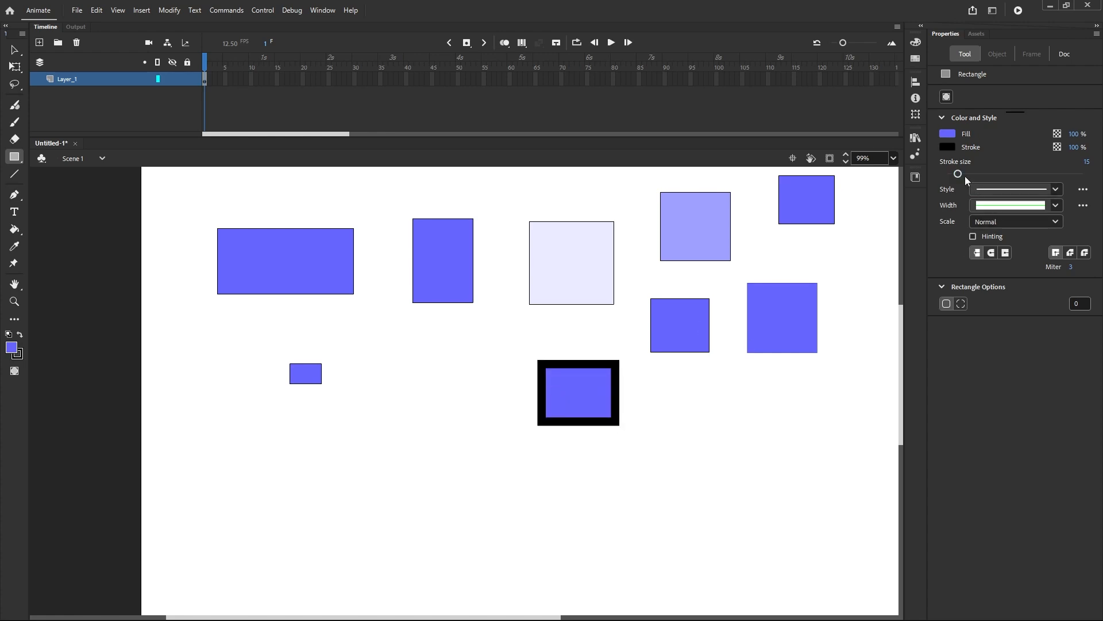
pyautogui.moveTo(958, 173); pyautogui.dragTo(951, 173)
pyautogui.moveTo(413, 331); pyautogui.dragTo(499, 409)
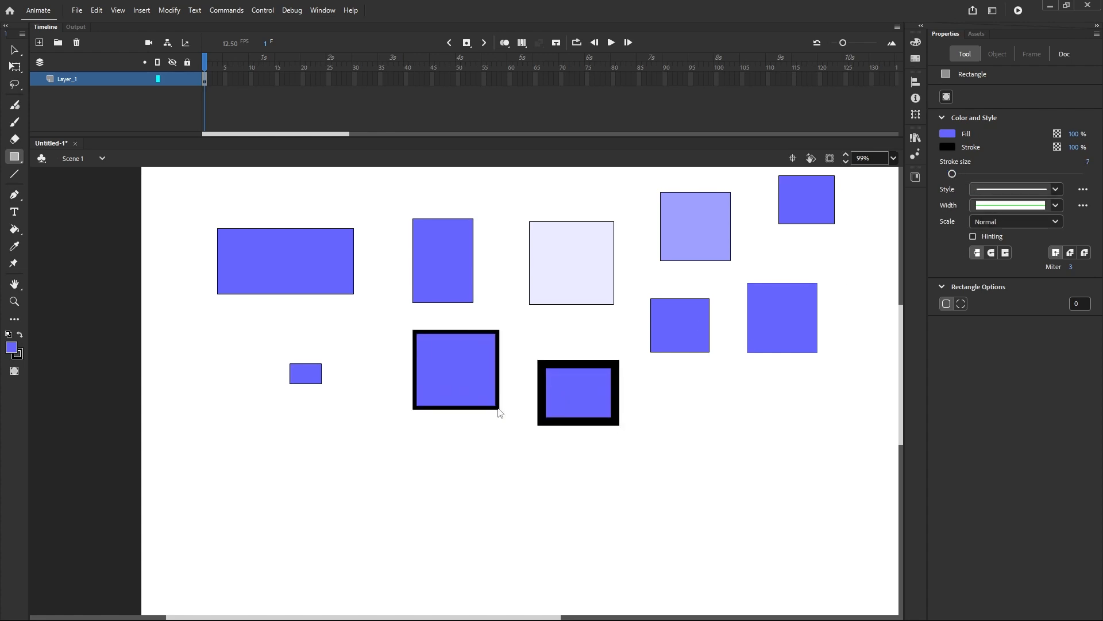
# Step: Draw one rectangle with a Dotted stroke style and a larger one beside it with a Stipple stroke style
pyautogui.click(1057, 190)
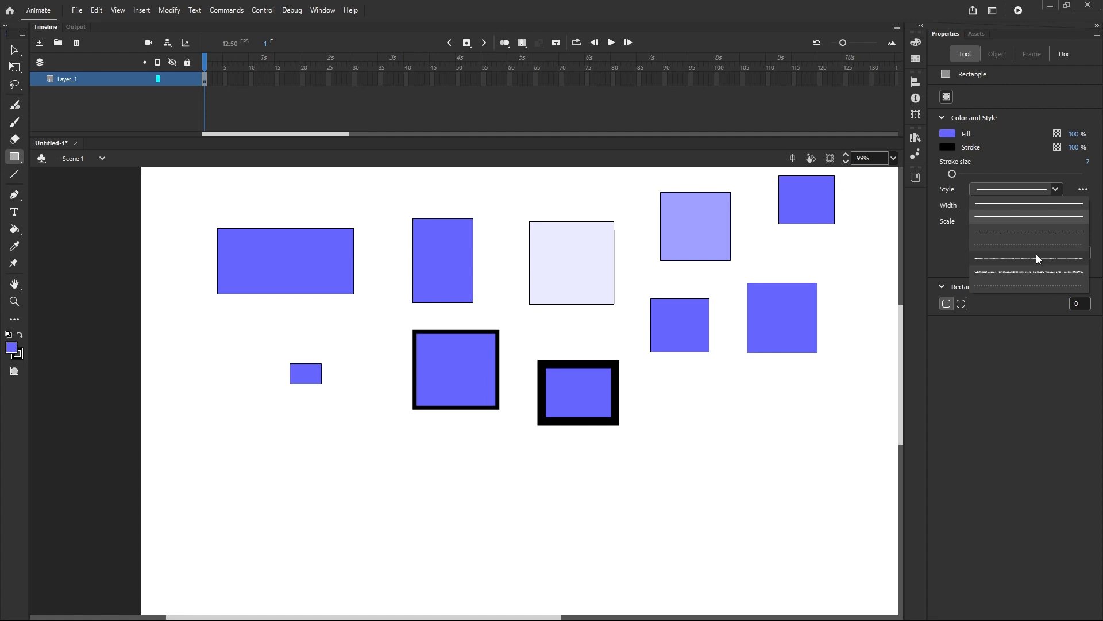
pyautogui.click(1031, 239)
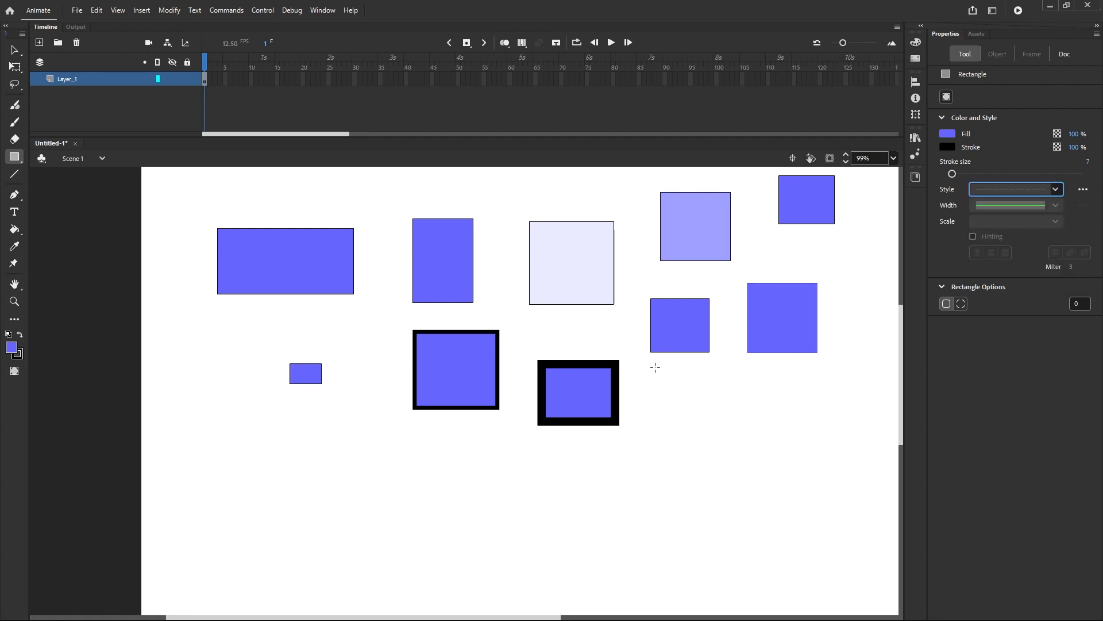
pyautogui.moveTo(655, 366); pyautogui.dragTo(719, 424)
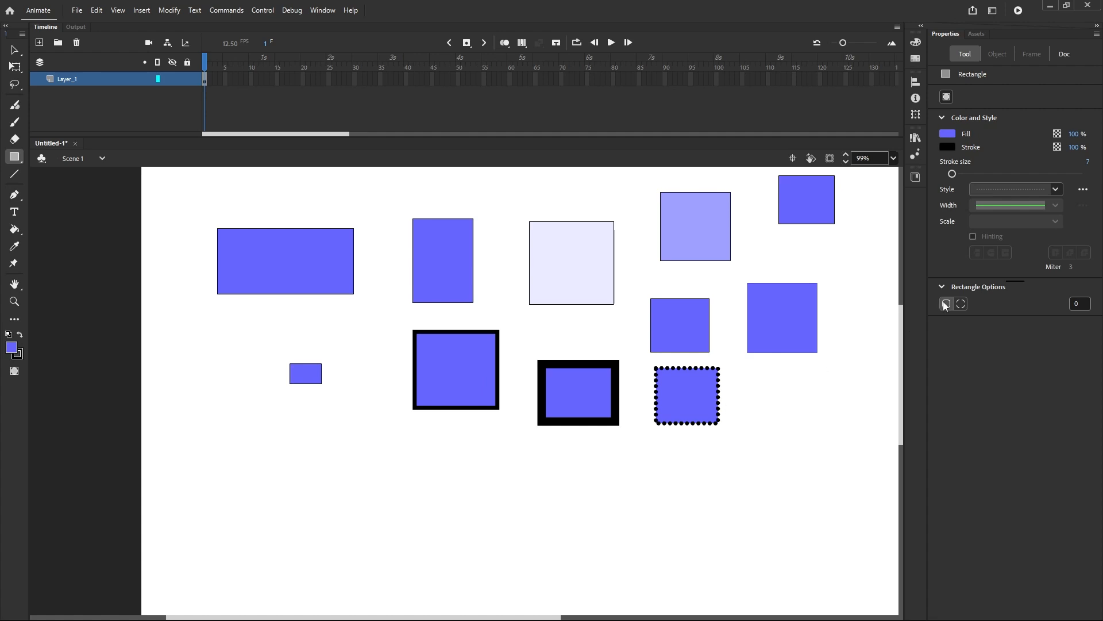
pyautogui.click(1053, 193)
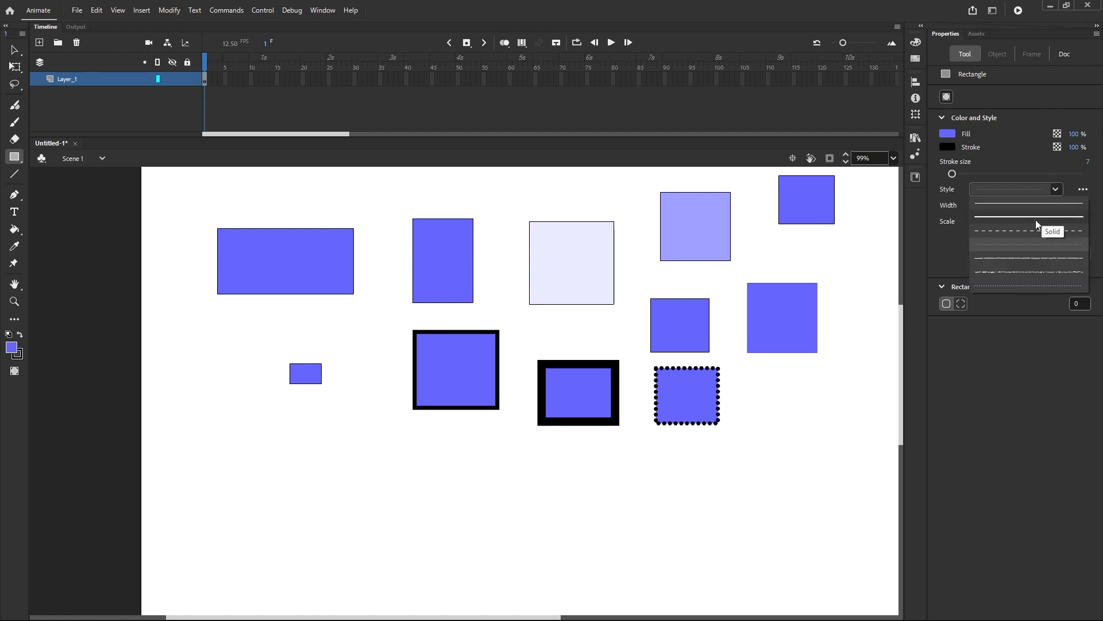
pyautogui.click(1030, 275)
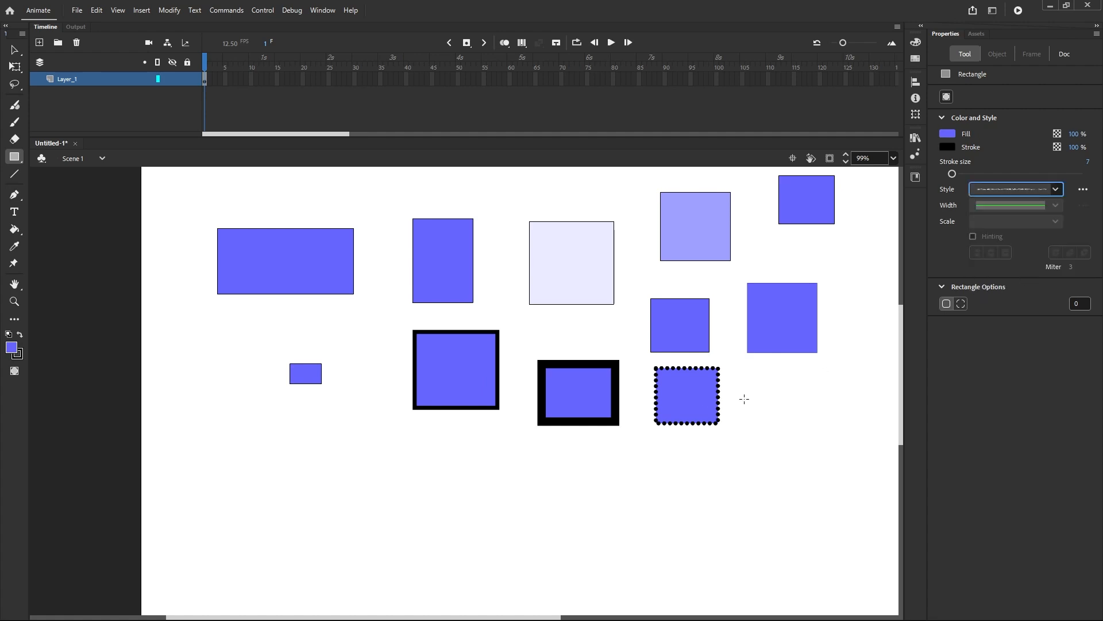
pyautogui.moveTo(750, 393); pyautogui.dragTo(848, 480)
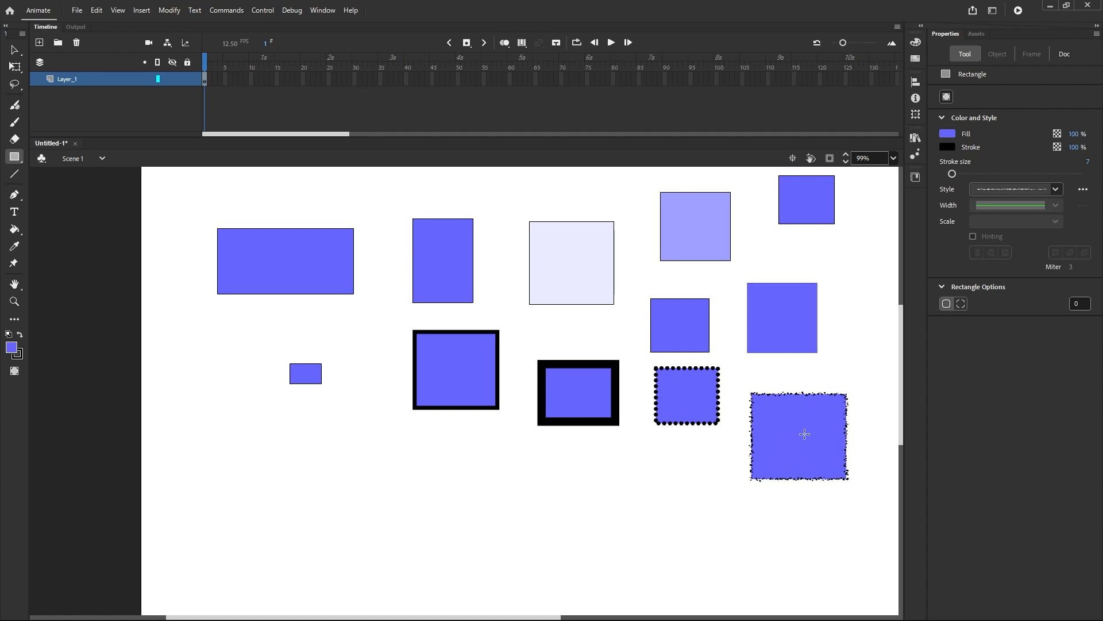
# Step: Set the stroke style to Hairline and look over the stroke types and width profile options, keeping the Solid type
pyautogui.click(1055, 189)
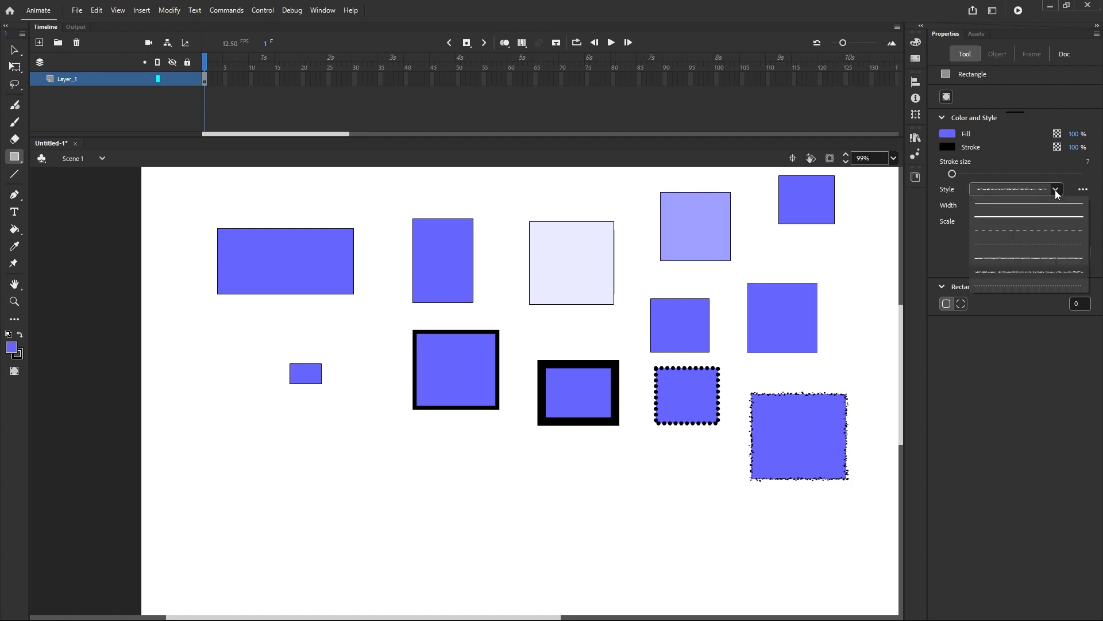
pyautogui.click(1037, 204)
pyautogui.click(1082, 190)
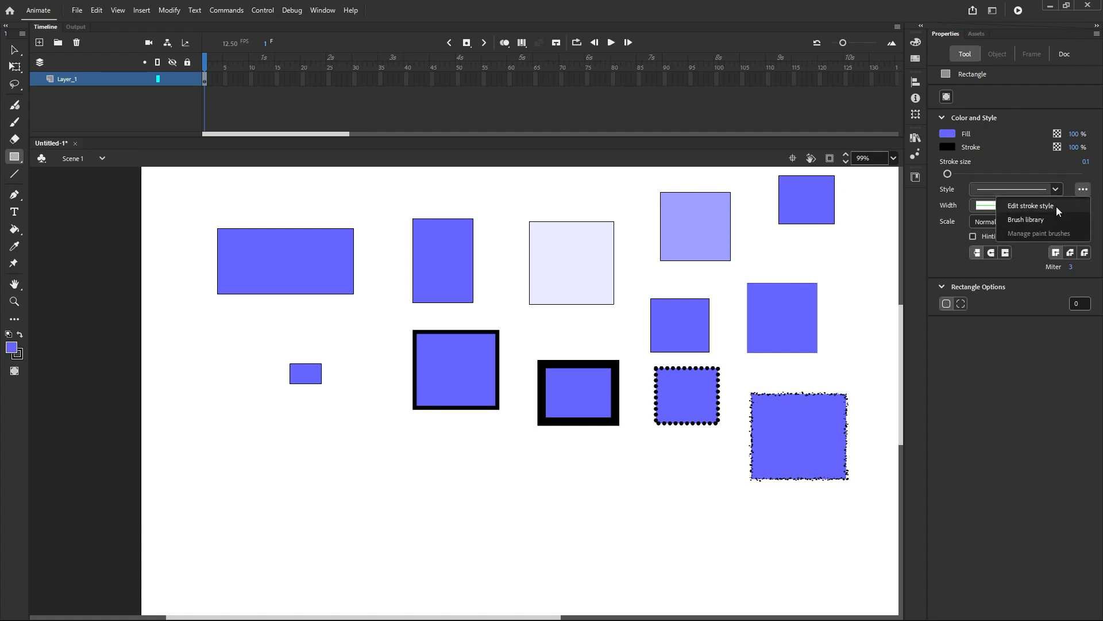
pyautogui.click(1056, 206)
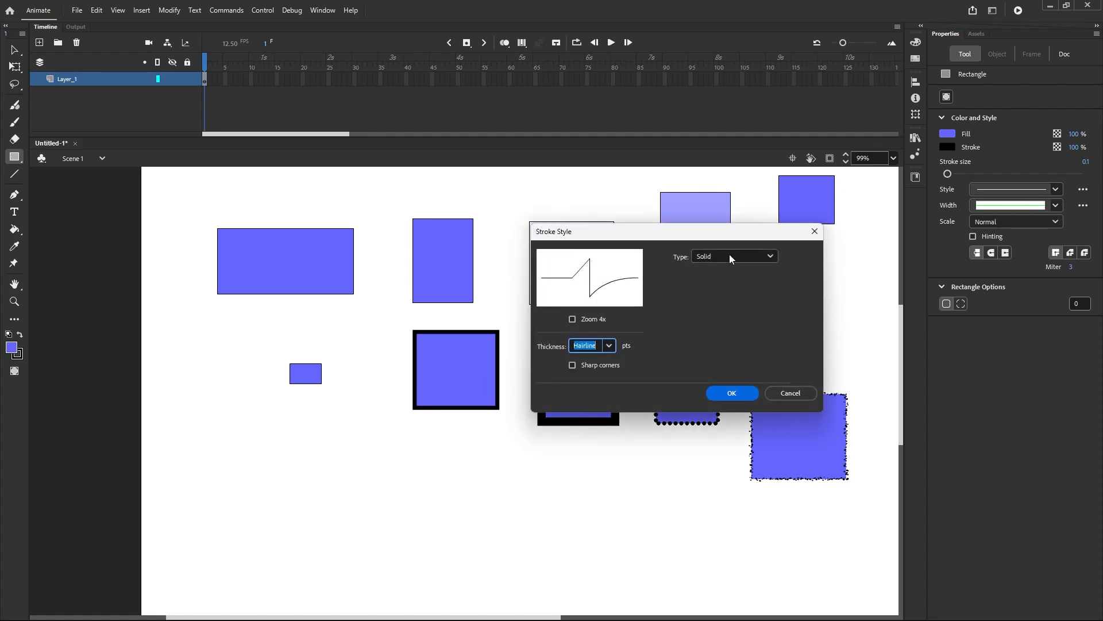
pyautogui.click(768, 259)
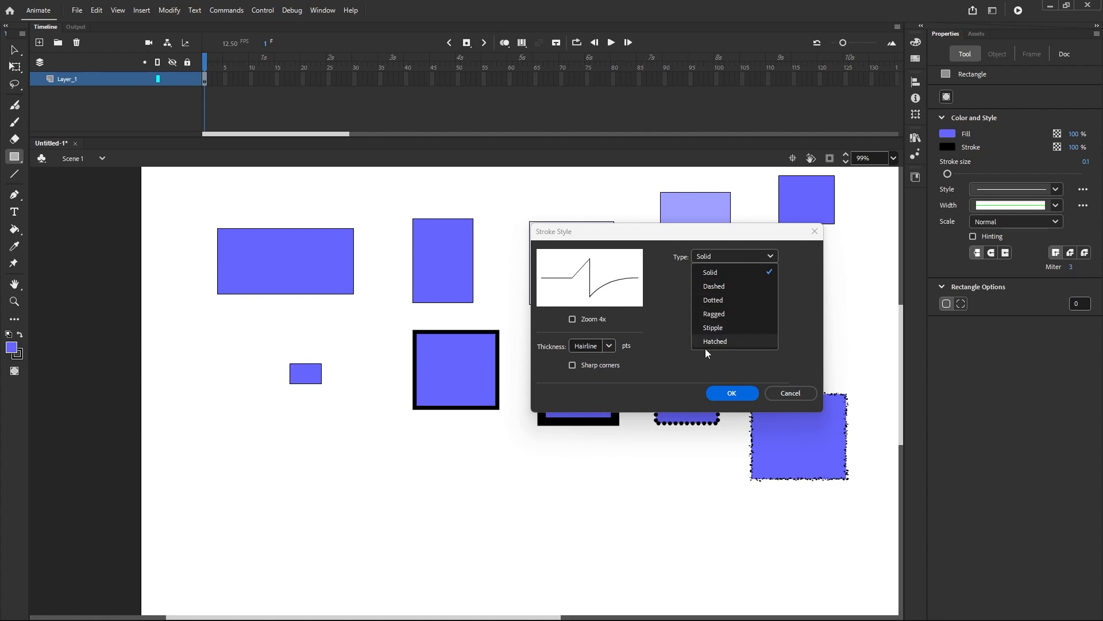
pyautogui.click(732, 396)
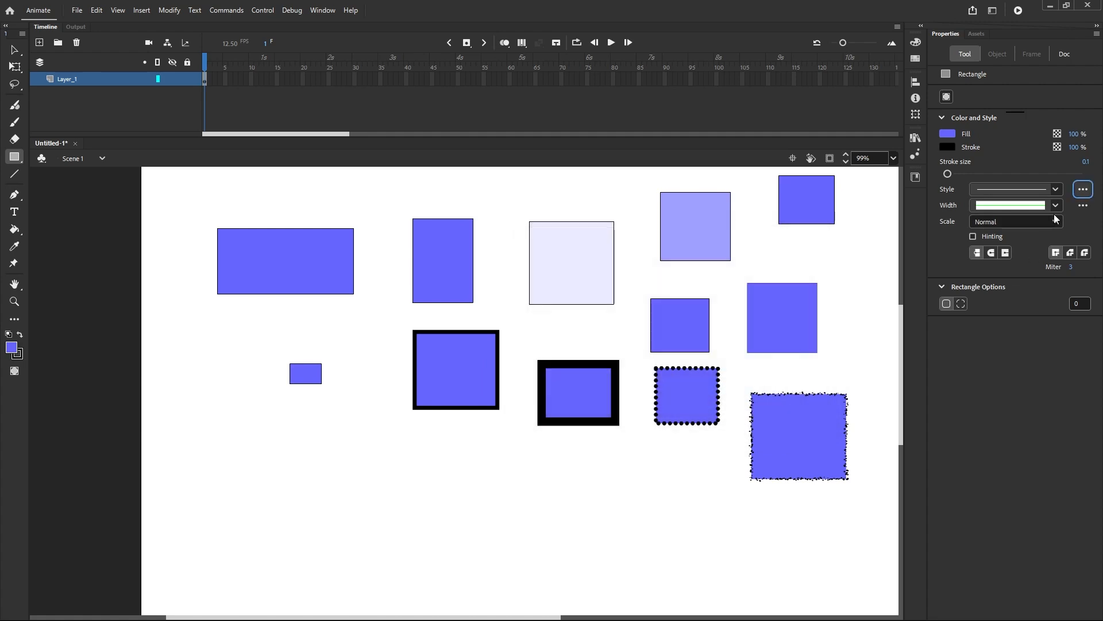
pyautogui.click(1080, 207)
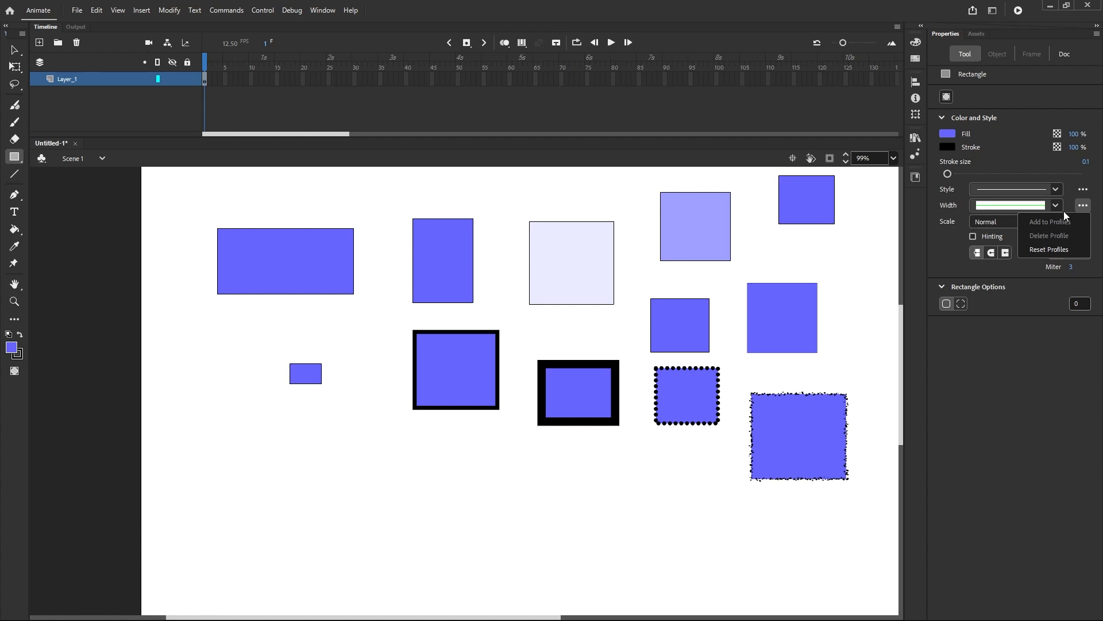
# Step: Apply the Arrow 2.01 brush from the Brush Library's Arrows Special set as the stroke style
pyautogui.click(1080, 190)
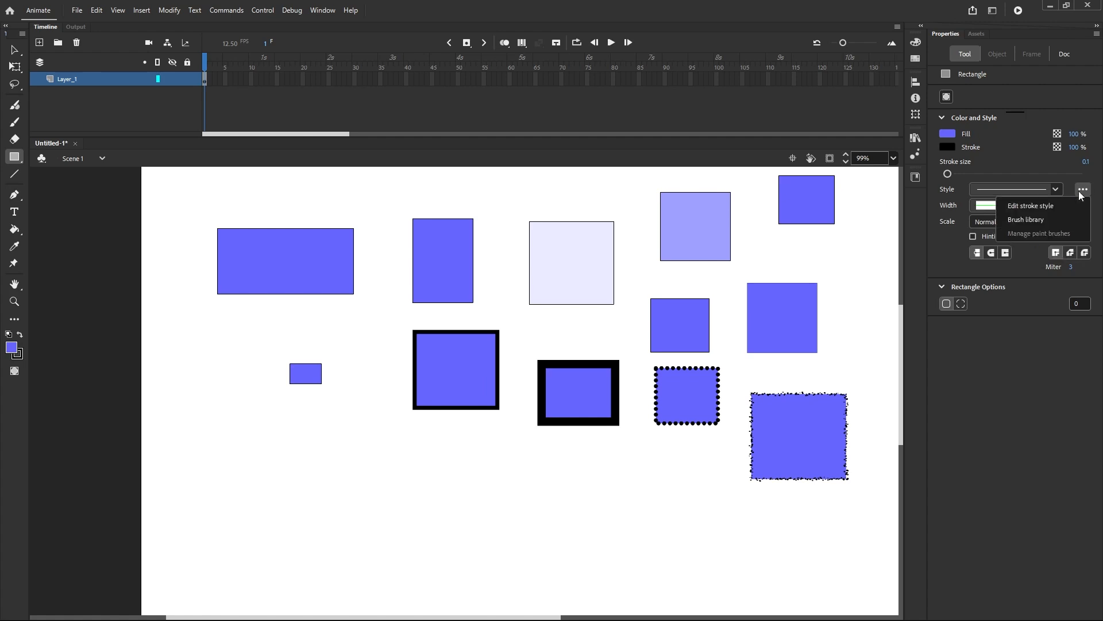
pyautogui.click(1048, 217)
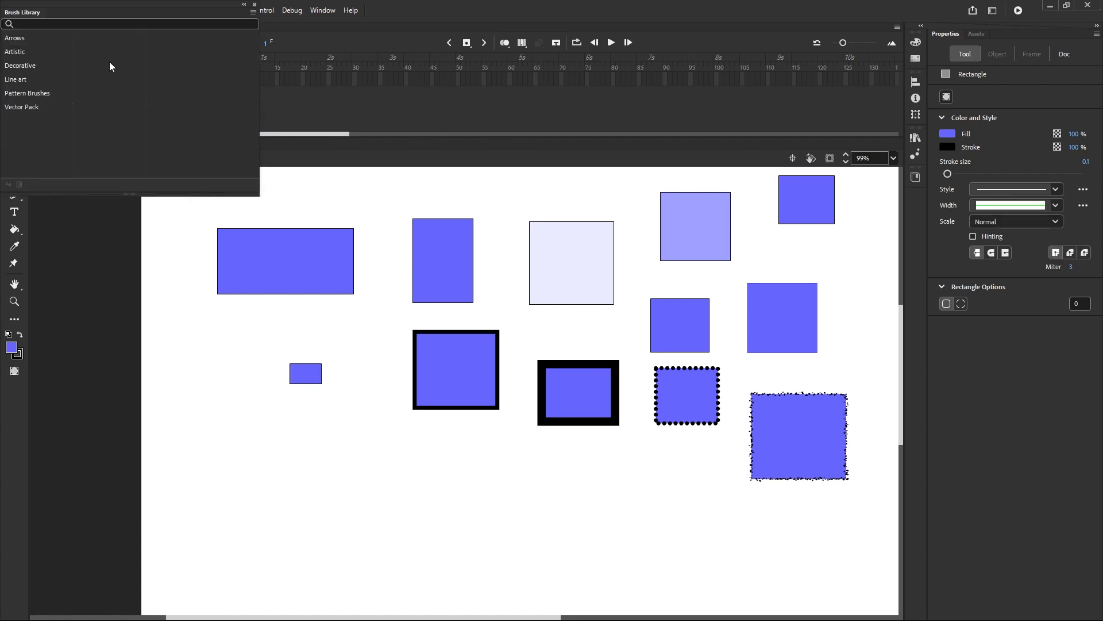
pyautogui.click(42, 39)
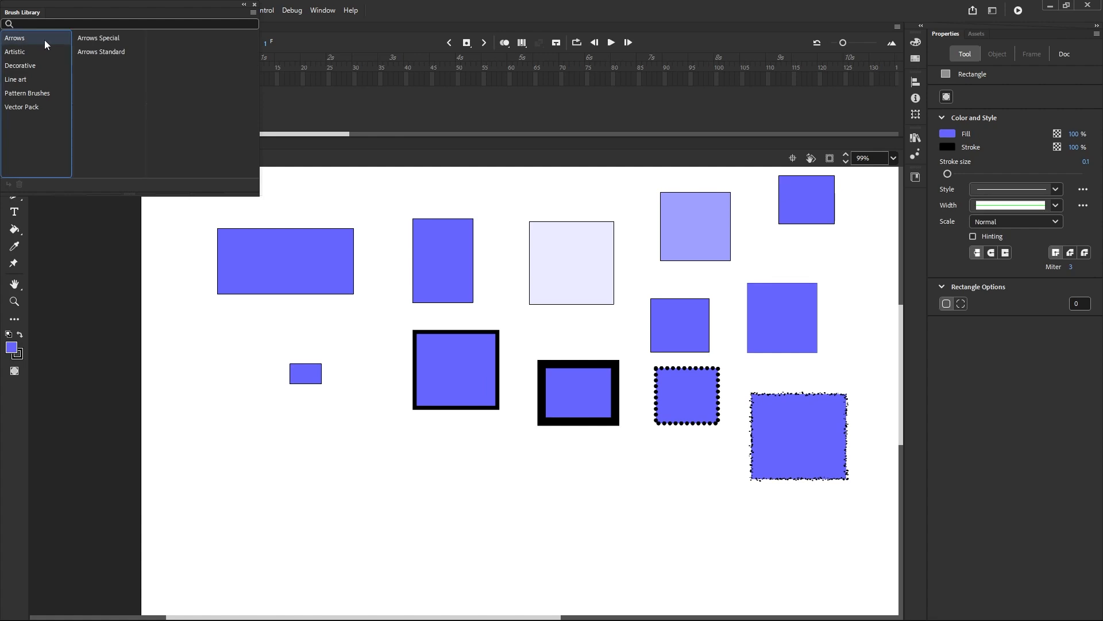
pyautogui.click(93, 39)
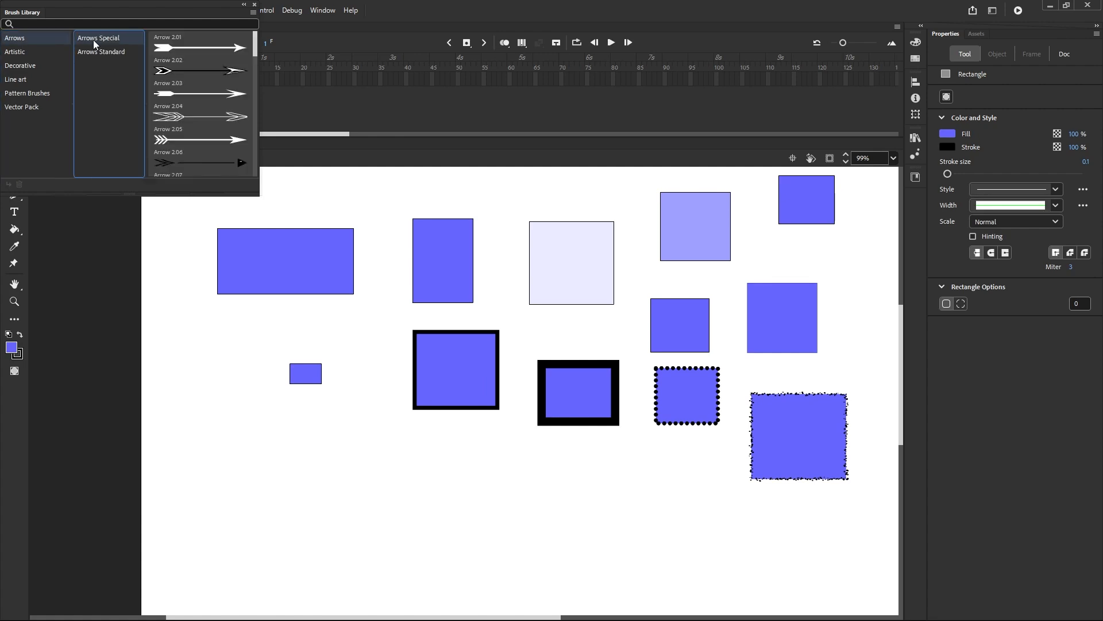
pyautogui.doubleClick(212, 53)
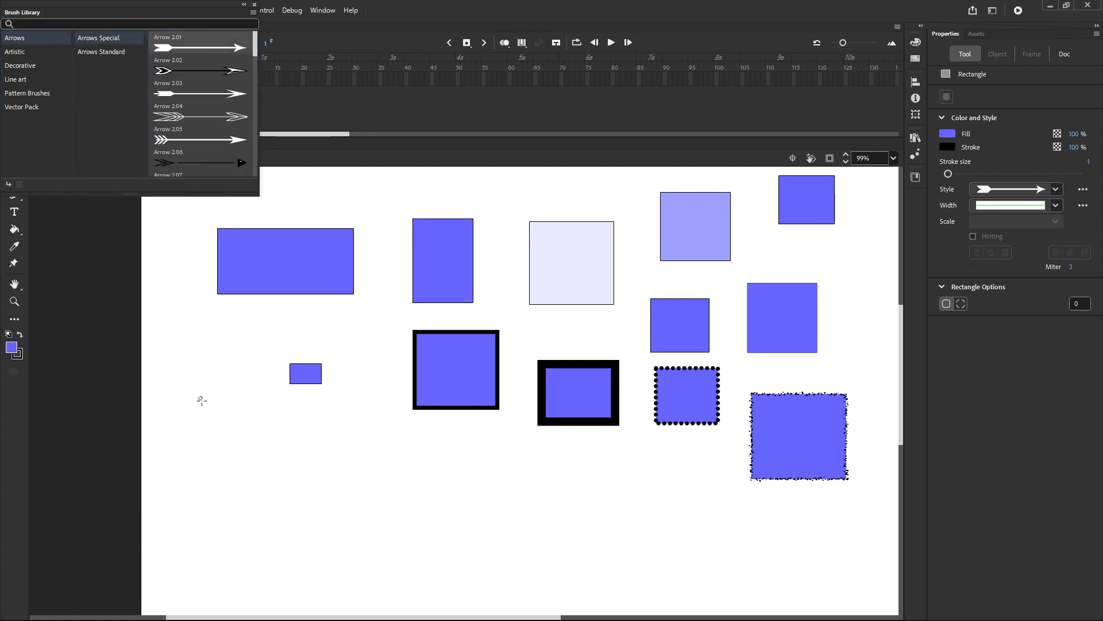
# Step: Draw an arrow-stroked rectangle below the small one at stroke size 1, and another beside it with the stroke size raised to 20
pyautogui.moveTo(200, 396); pyautogui.dragTo(300, 501)
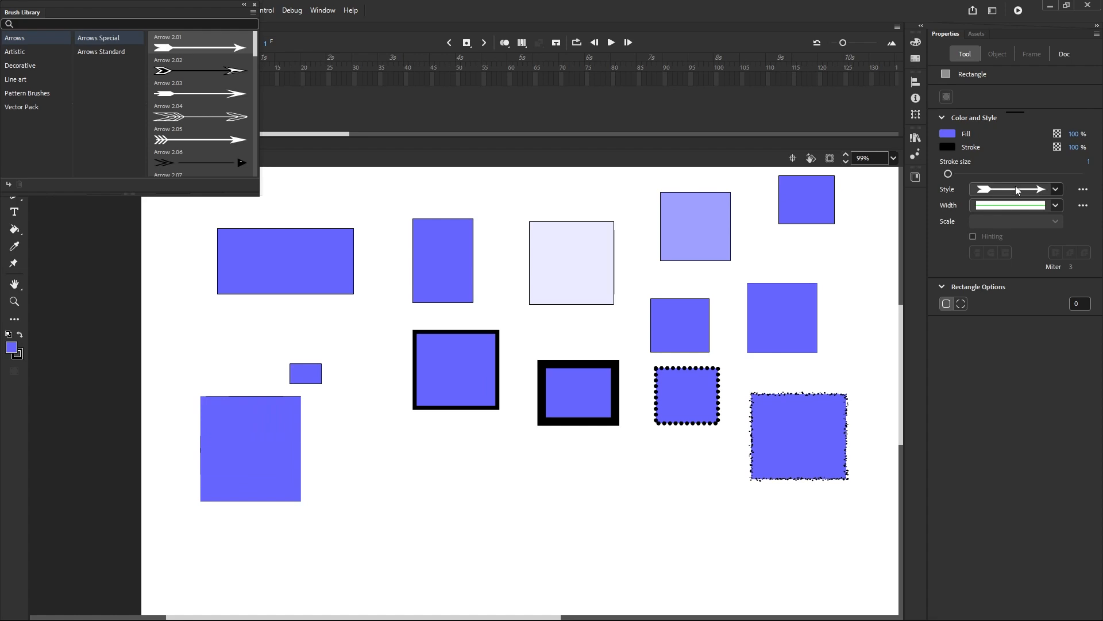
pyautogui.moveTo(948, 173); pyautogui.dragTo(960, 173)
pyautogui.moveTo(375, 459)
pyautogui.mouseDown()
pyautogui.moveTo(409, 491)
pyautogui.moveTo(483, 529)
pyautogui.mouseUp()
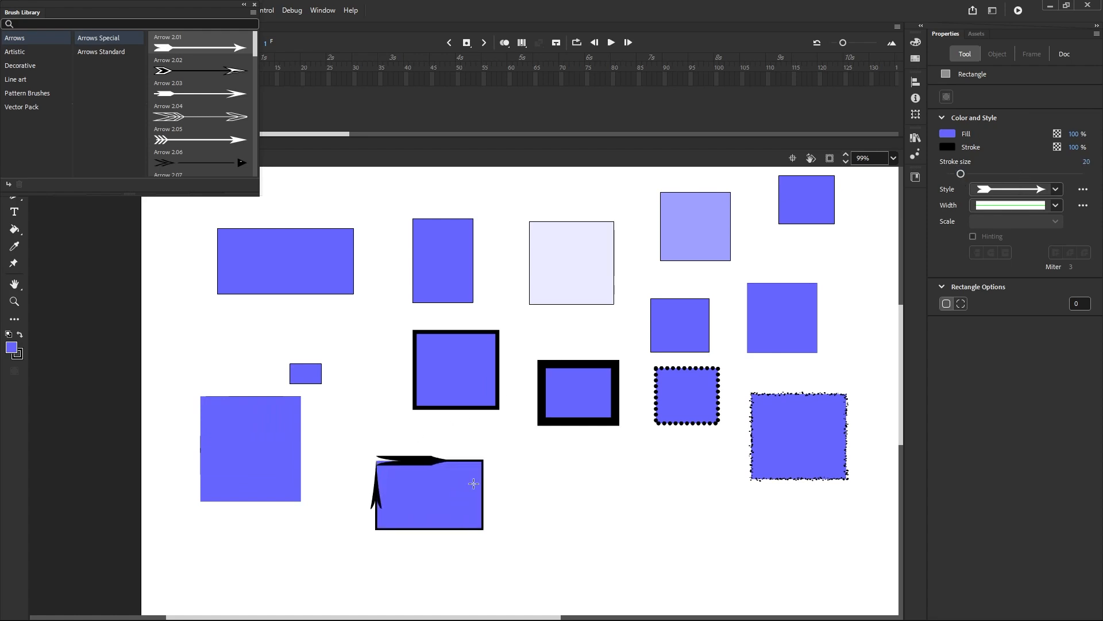
# Step: Apply the Dry Brush 3 stroke from the Artistic PaintBrush set and draw a large rectangle beside the arrow-stroked one
pyautogui.click(14, 53)
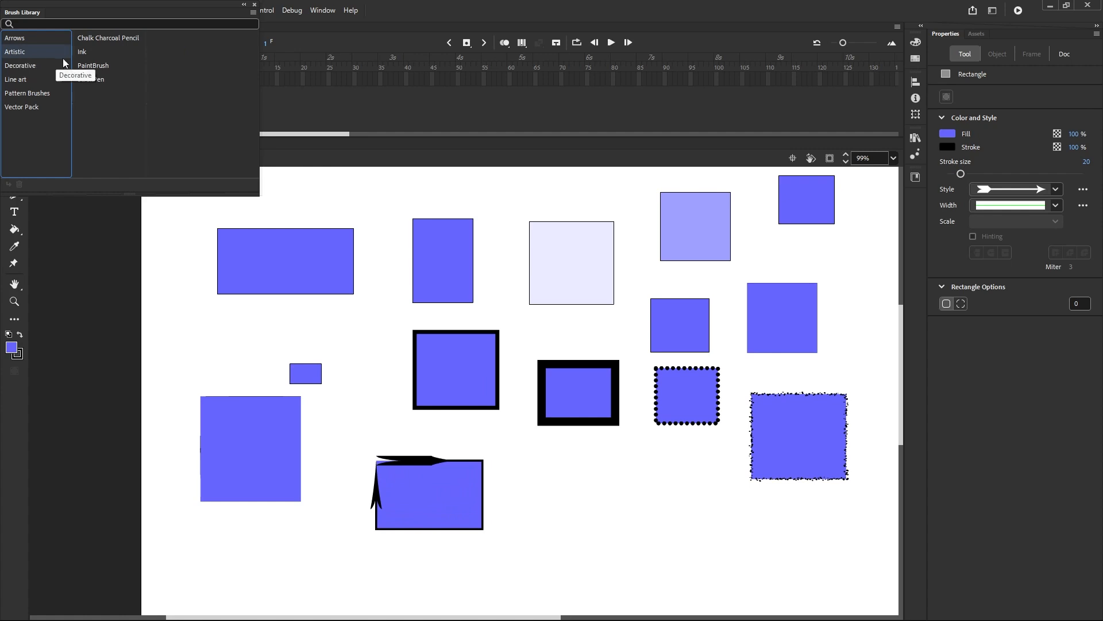
pyautogui.click(92, 66)
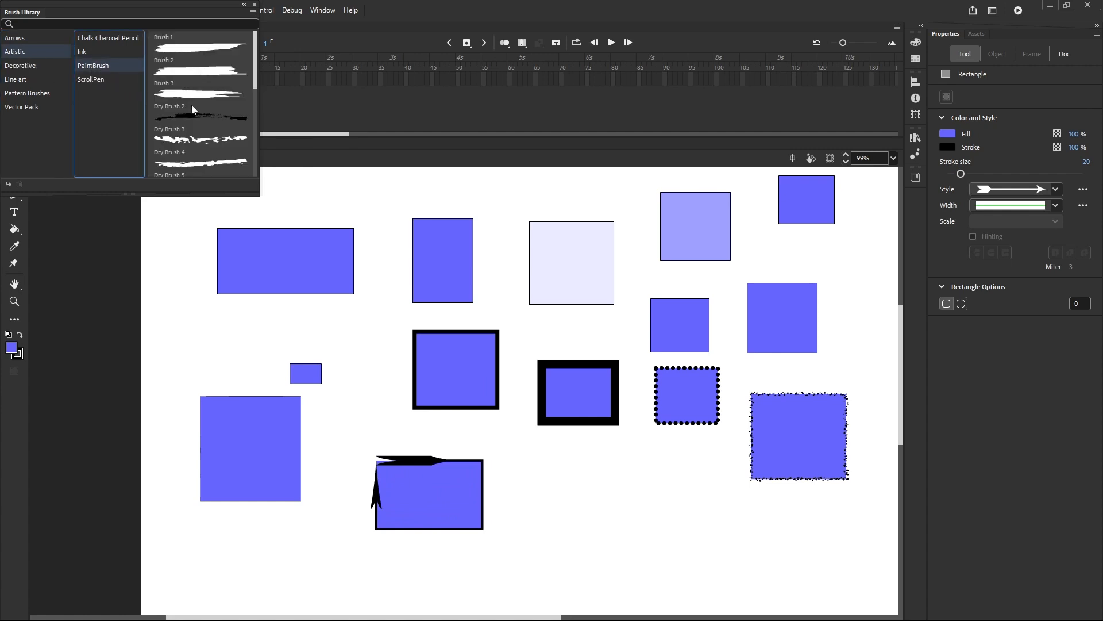
pyautogui.doubleClick(200, 139)
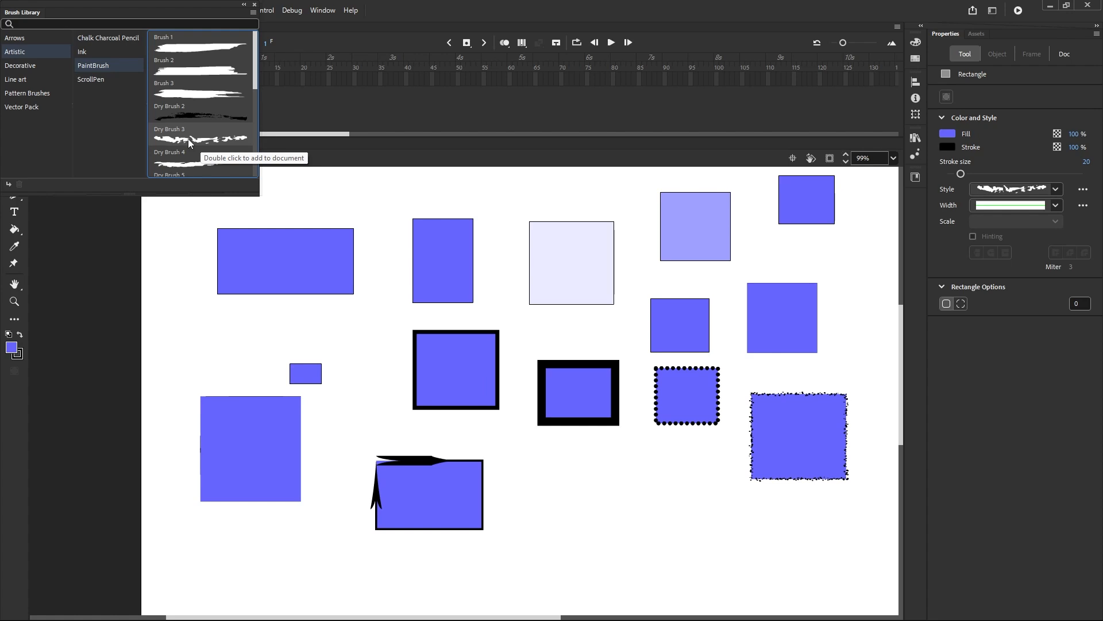
pyautogui.moveTo(550, 463); pyautogui.dragTo(683, 559)
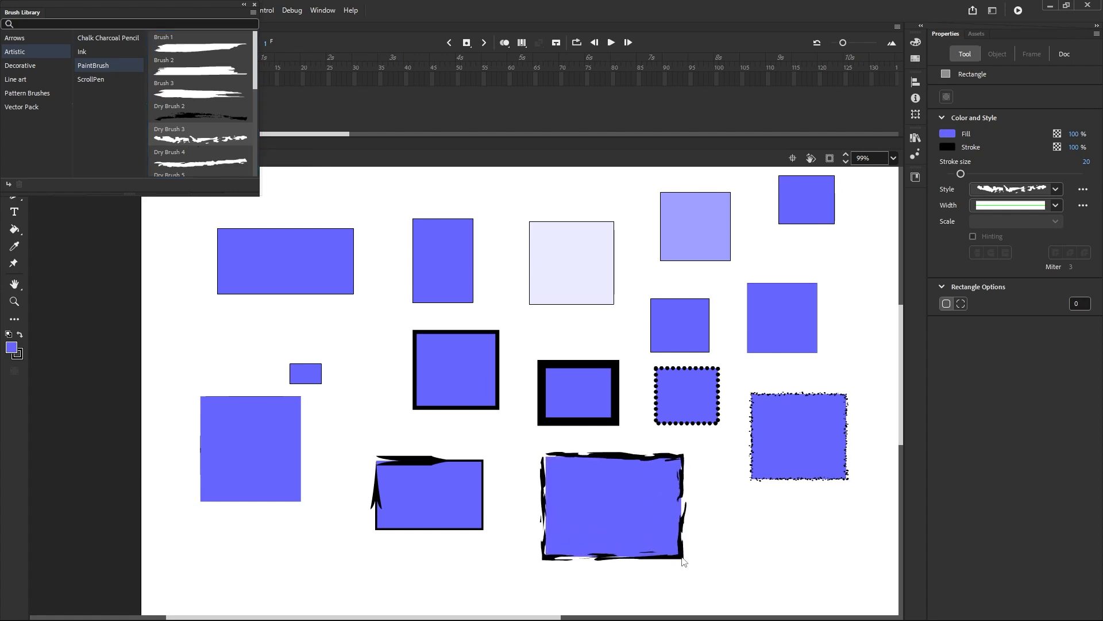
# Step: Set the fill colour to red and draw a rectangle with the Dry Brush 3 stroke above the large blue square near the stage's edge
pyautogui.click(11, 347)
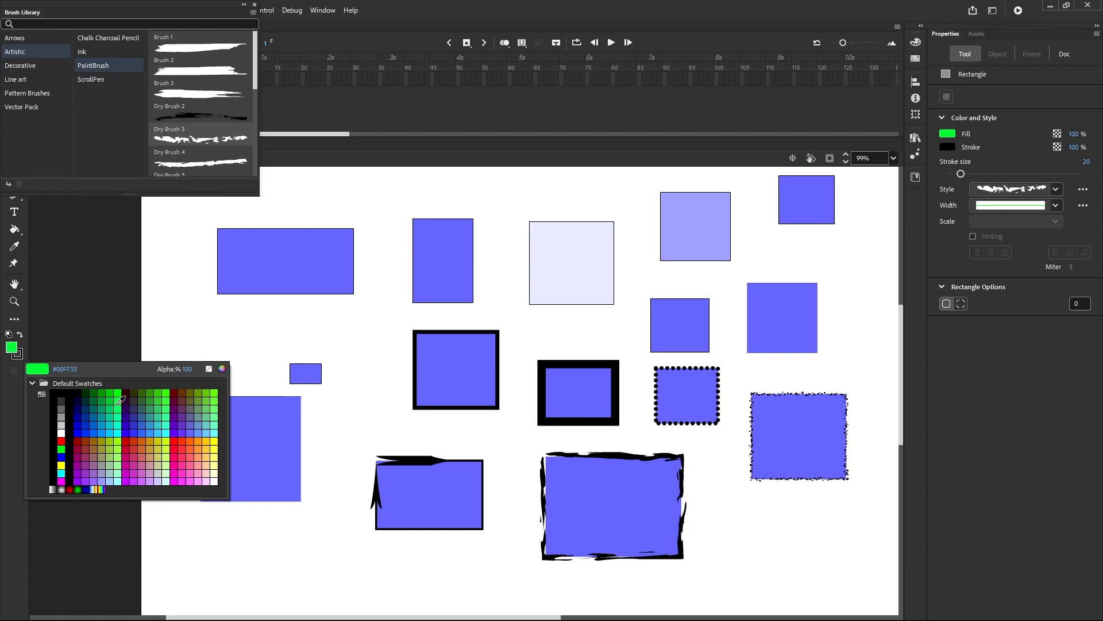
pyautogui.click(175, 442)
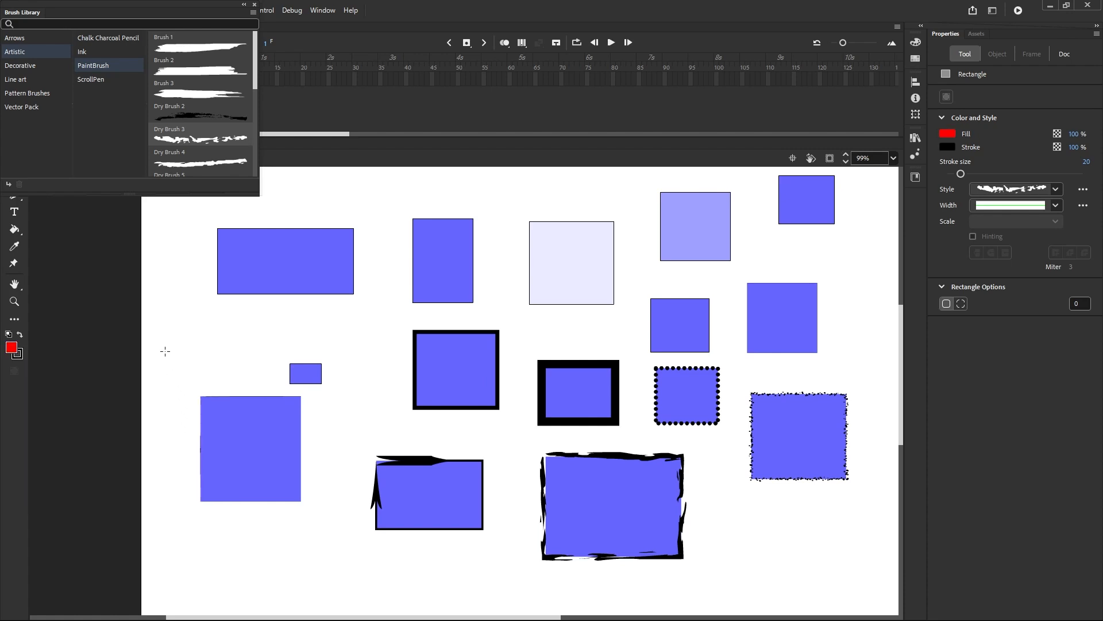
pyautogui.moveTo(166, 310)
pyautogui.mouseDown()
pyautogui.moveTo(215, 368)
pyautogui.moveTo(262, 390)
pyautogui.mouseUp()
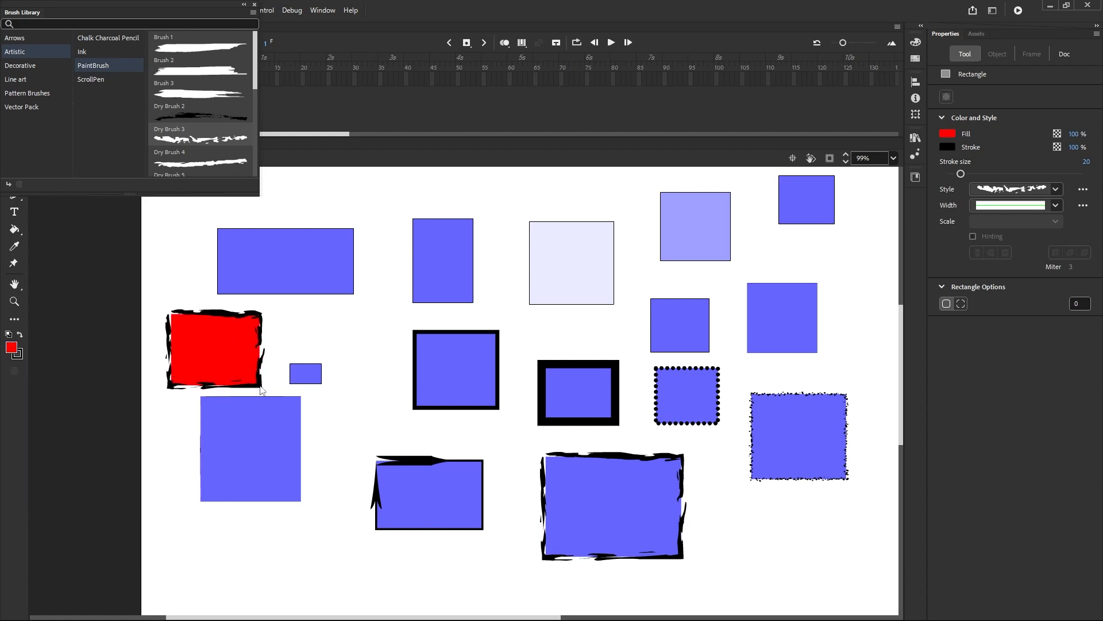
# Step: Set the stroke style to Hairline, draw a red rectangle overlapping the two pale rectangles, and close the Brush Library
pyautogui.click(1056, 189)
pyautogui.click(1040, 230)
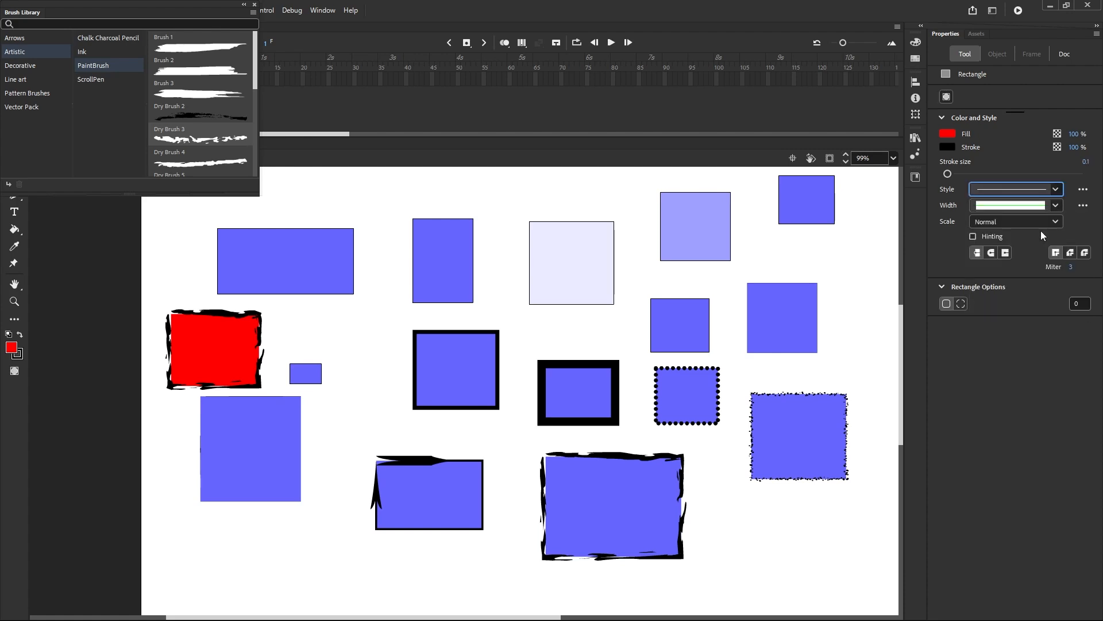
pyautogui.moveTo(581, 205); pyautogui.dragTo(685, 296)
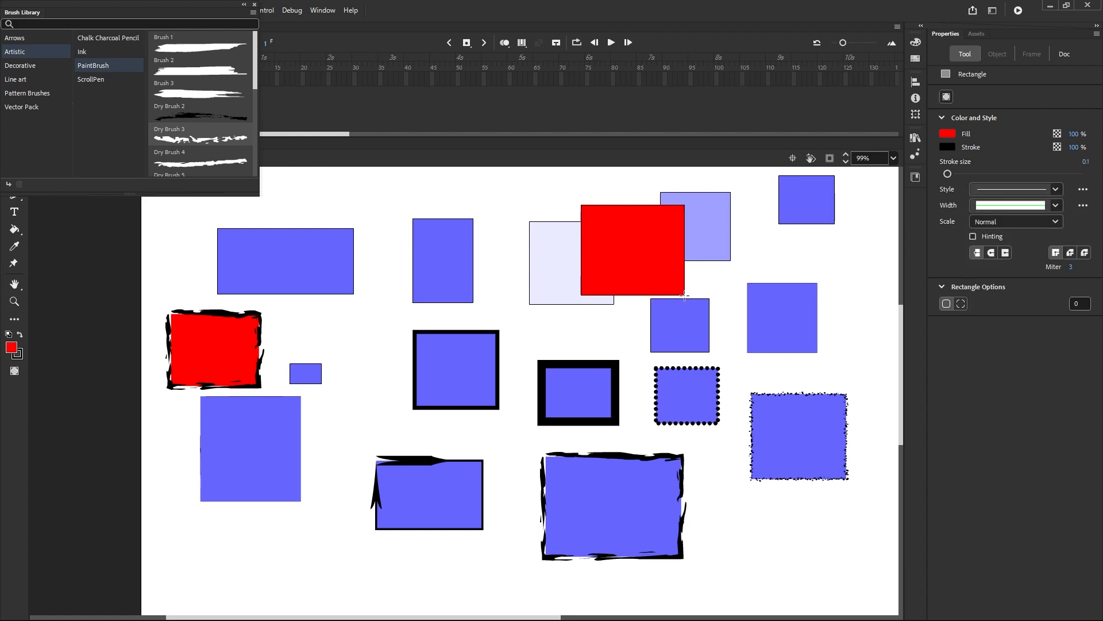
pyautogui.click(255, 6)
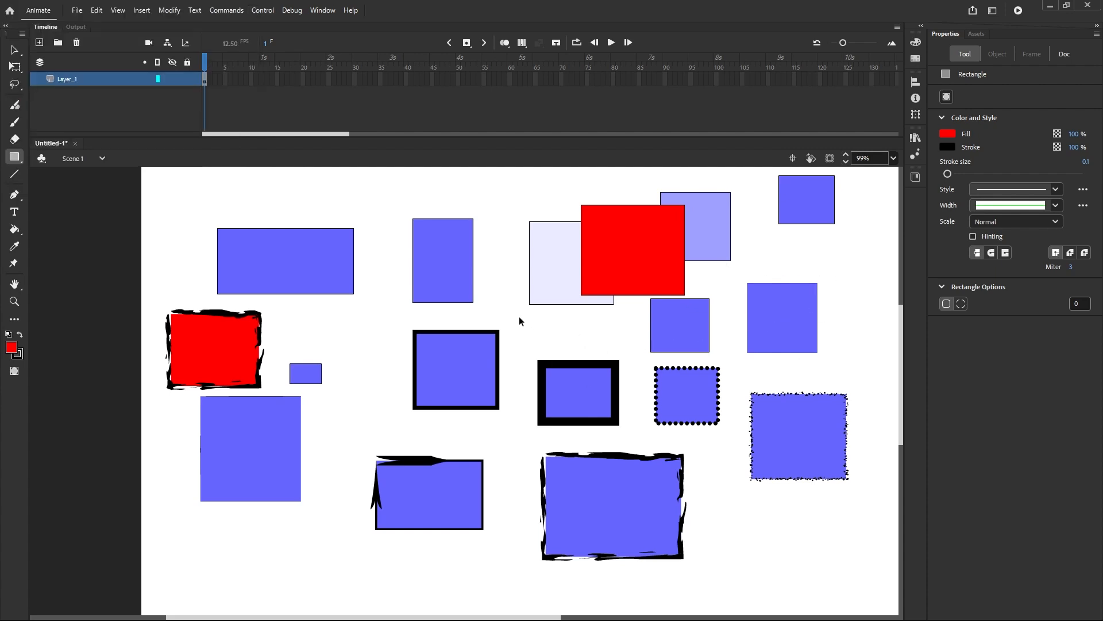
# Step: Replace a trial hairline rectangle in the empty stage area with a red one about 232 by 184 px at stroke size 18, and select it
pyautogui.scroll(-3, 517, 316)
pyautogui.scroll(5, 724, 316)
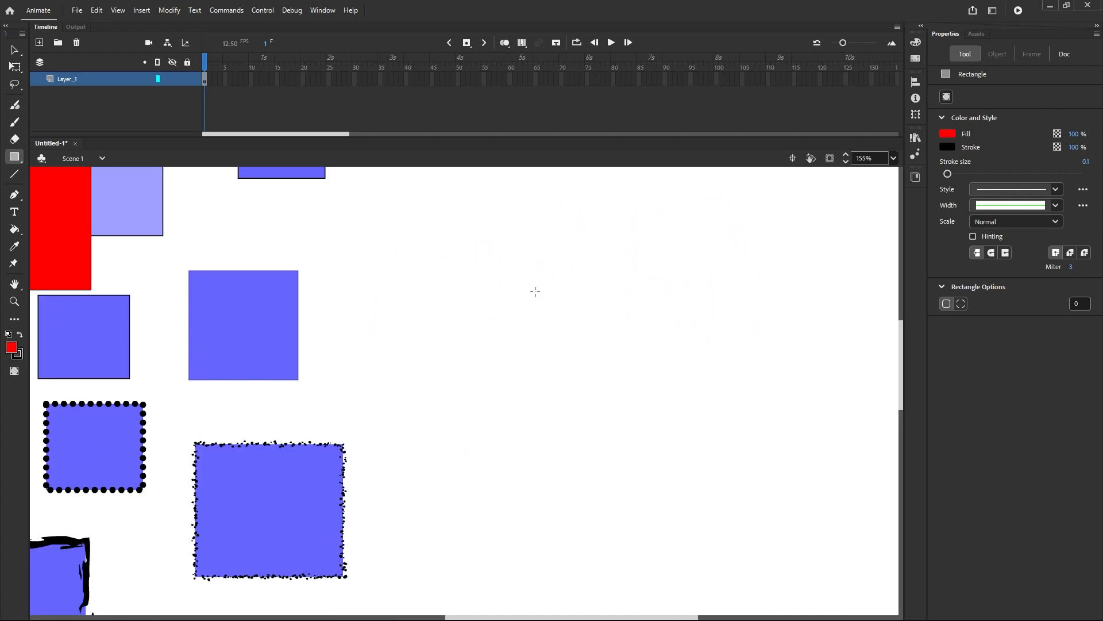
pyautogui.moveTo(508, 280)
pyautogui.mouseDown()
pyautogui.moveTo(594, 378)
pyautogui.moveTo(720, 455)
pyautogui.mouseUp()
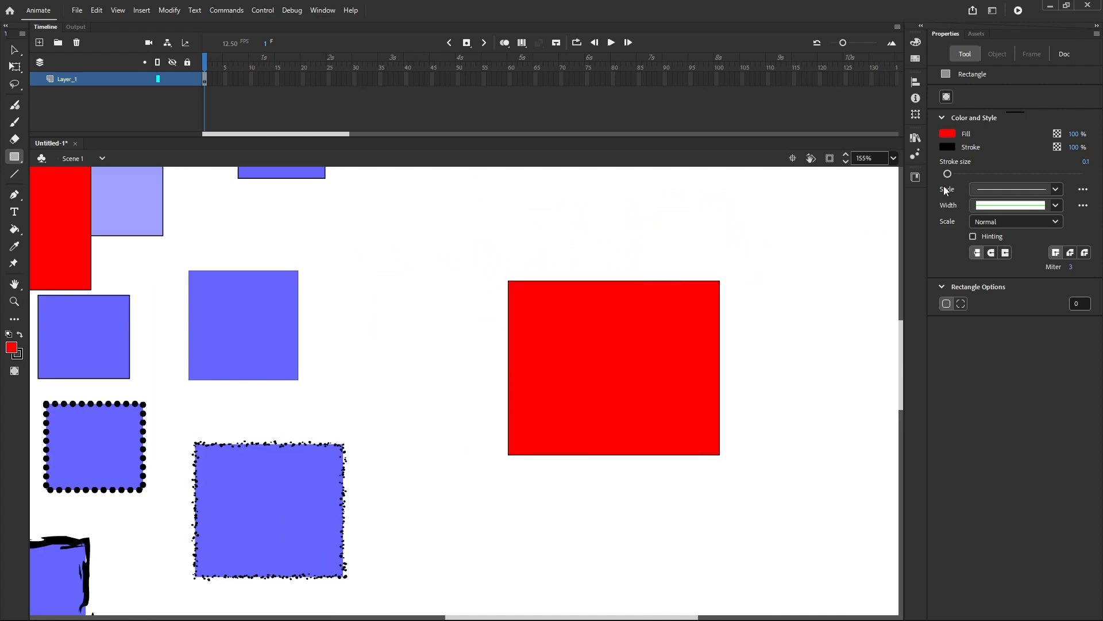
pyautogui.moveTo(949, 174); pyautogui.dragTo(963, 174)
pyautogui.hotkey('ctrl', 'z')
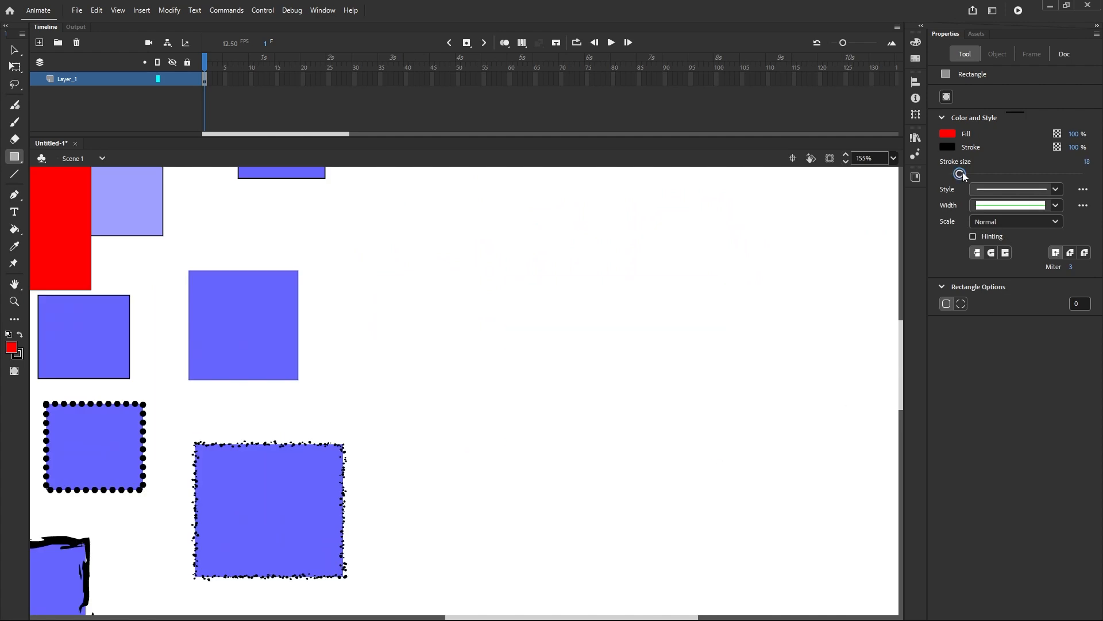
pyautogui.moveTo(439, 310); pyautogui.dragTo(645, 473)
pyautogui.press('v')
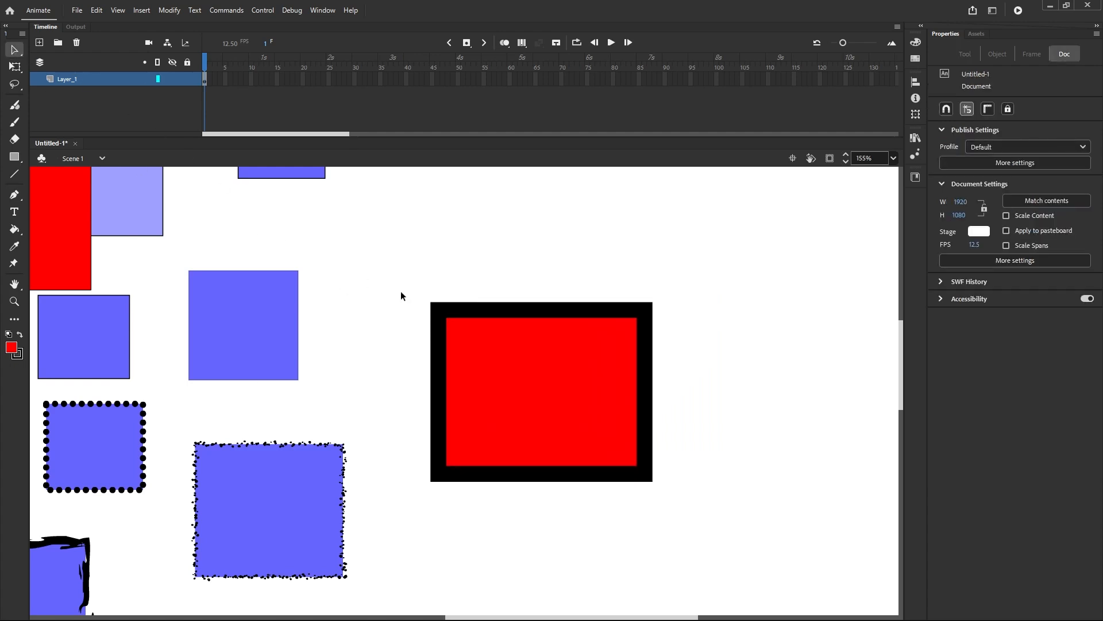
pyautogui.moveTo(395, 266); pyautogui.dragTo(781, 553)
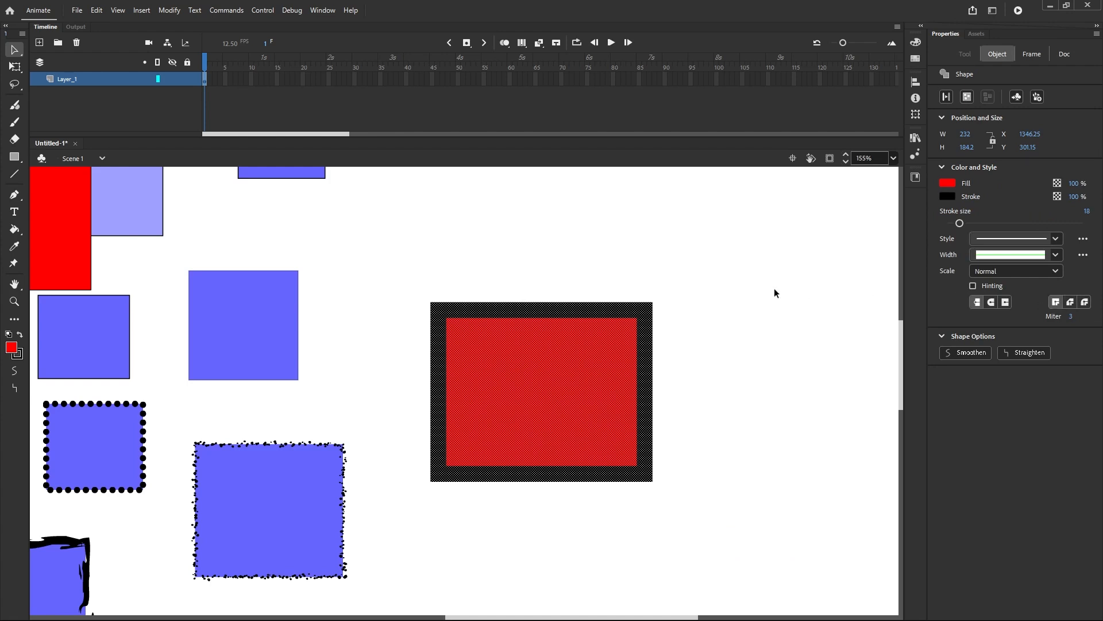
# Step: Try the bevel and round joins on the selected rectangle's stroke corners, and restore the miter join
pyautogui.scroll(2, 657, 323)
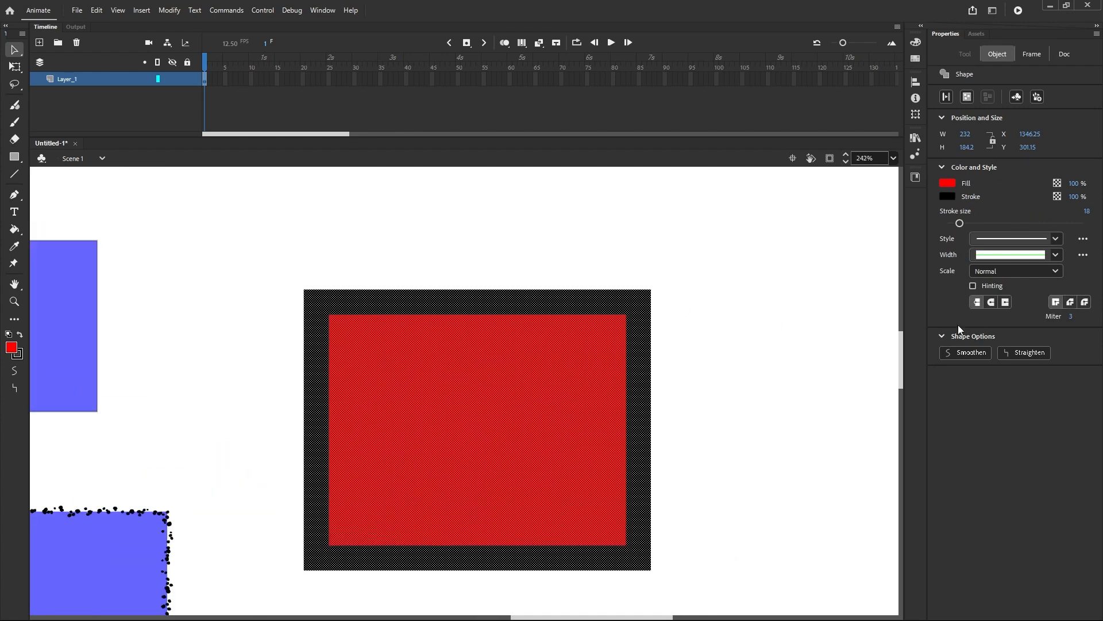
pyautogui.scroll(3, 658, 279)
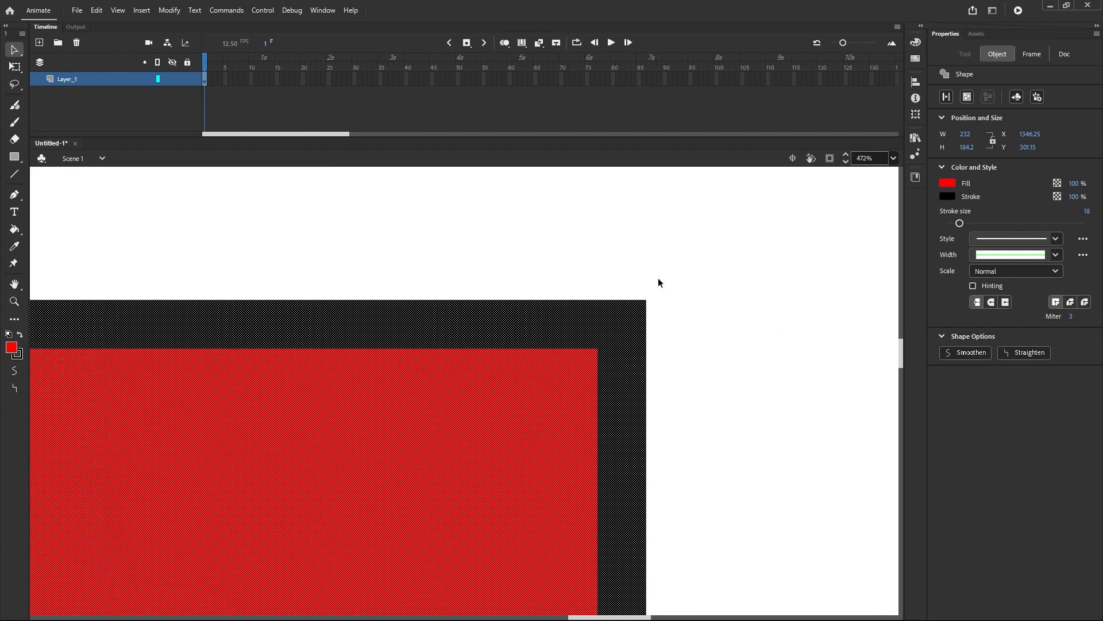
pyautogui.click(1085, 303)
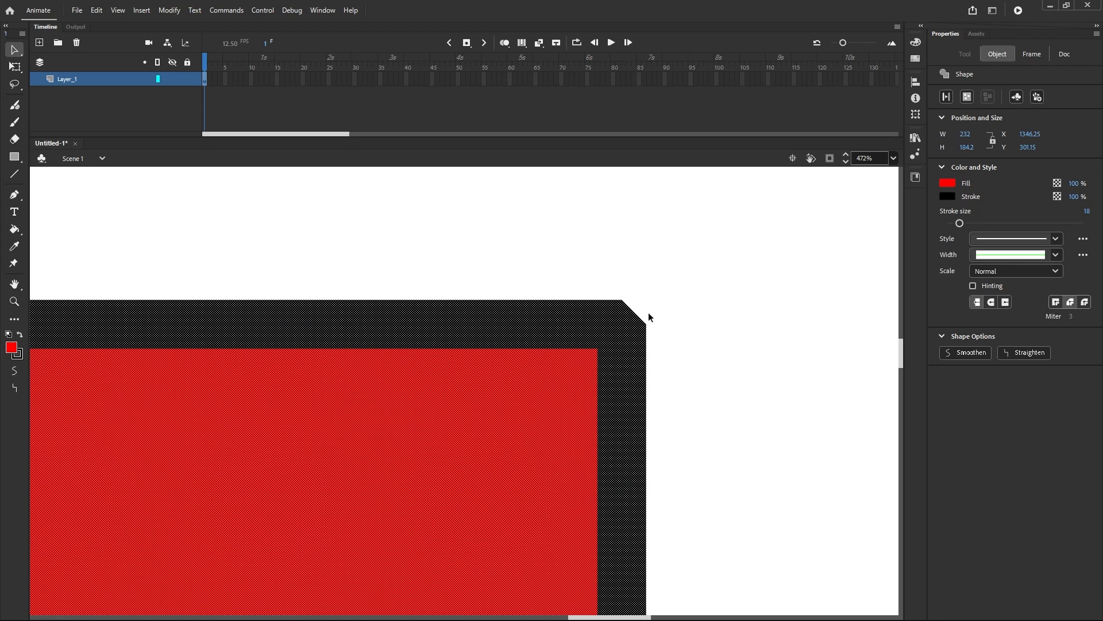
pyautogui.click(1084, 303)
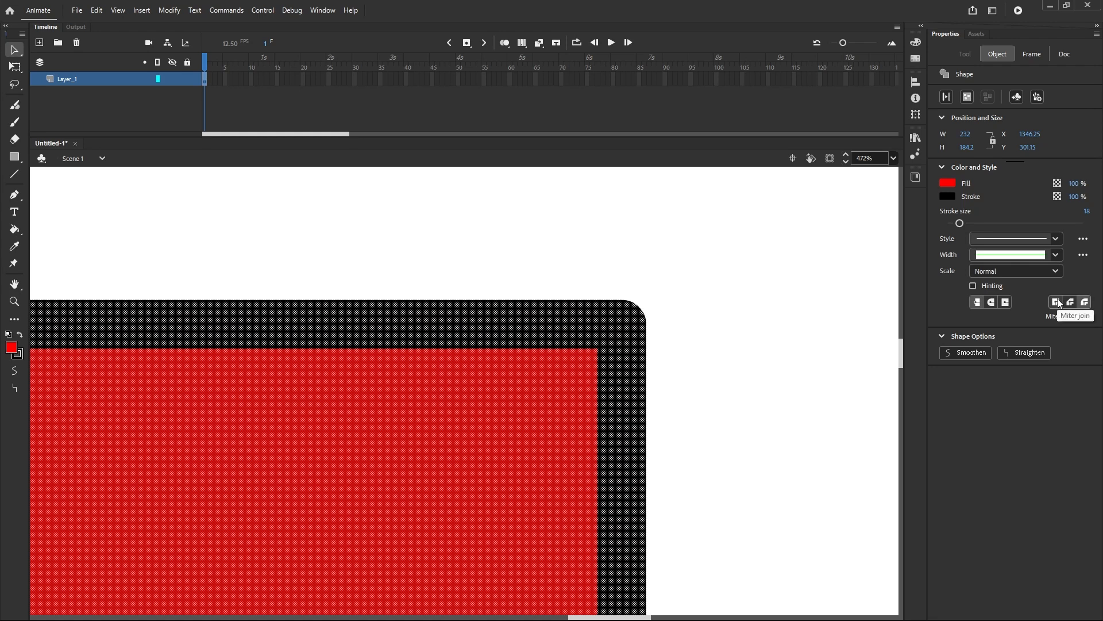
pyautogui.click(1059, 303)
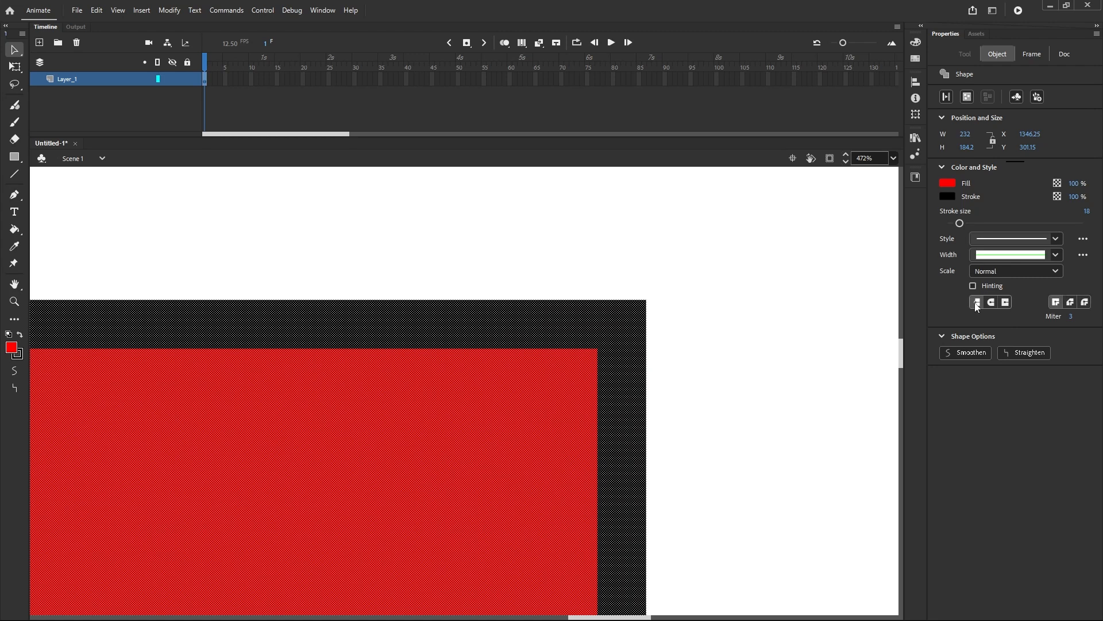
# Step: Apply the Smoothen and Straighten shape options to the selected red rectangle, finishing with Smoothen
pyautogui.click(971, 354)
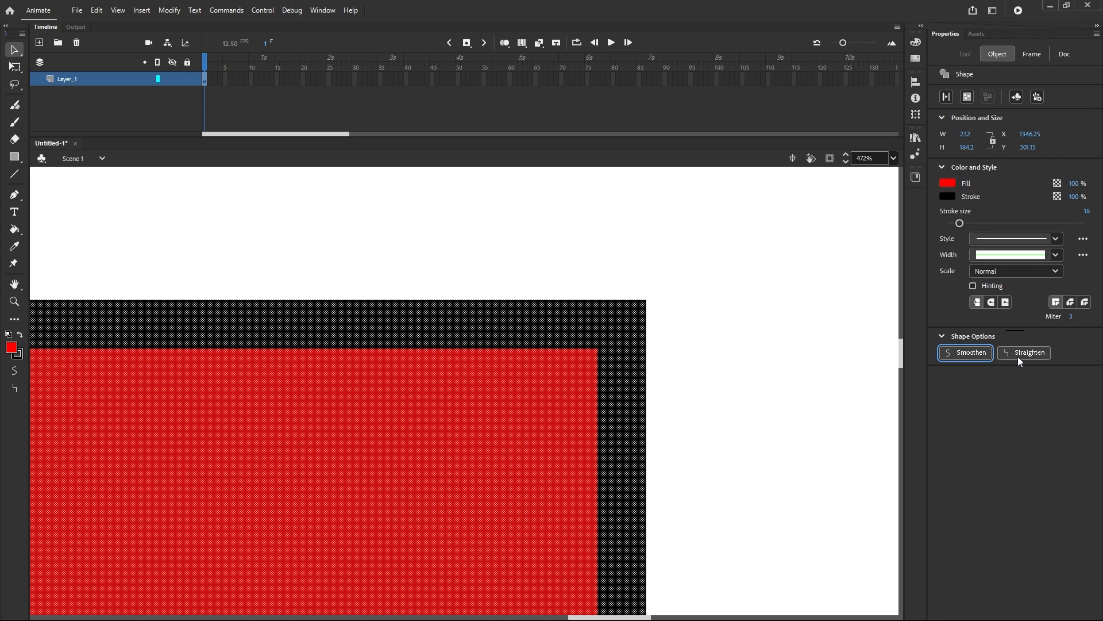
pyautogui.click(1019, 357)
pyautogui.click(974, 354)
# Step: Select all the shapes on the stage and delete them
pyautogui.scroll(-10, 789, 263)
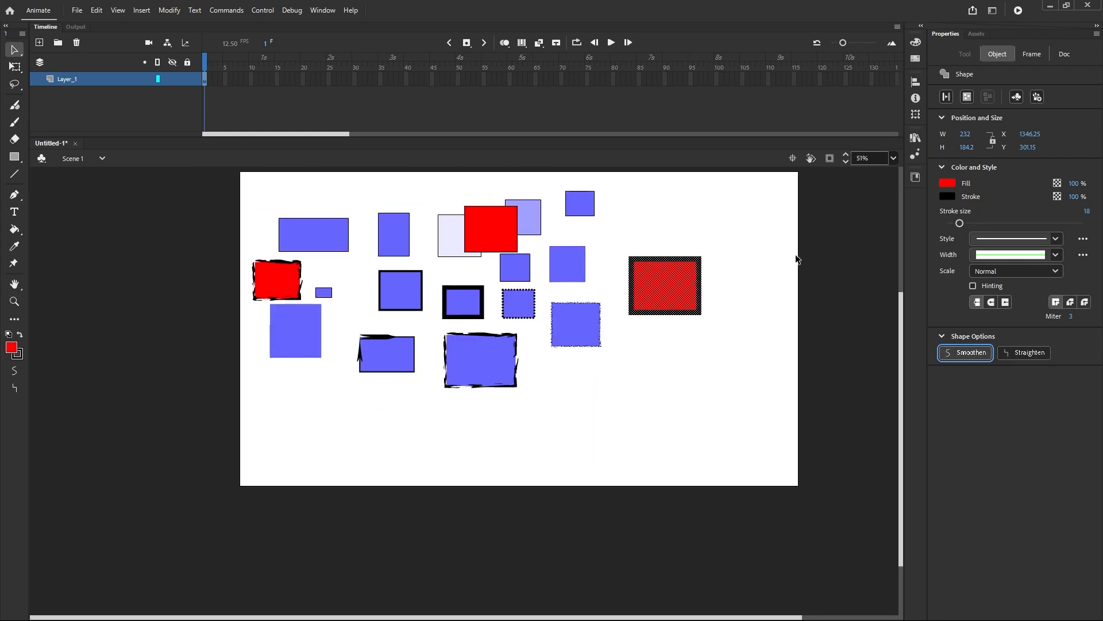
pyautogui.moveTo(215, 186); pyautogui.dragTo(712, 432)
pyautogui.press('Delete')
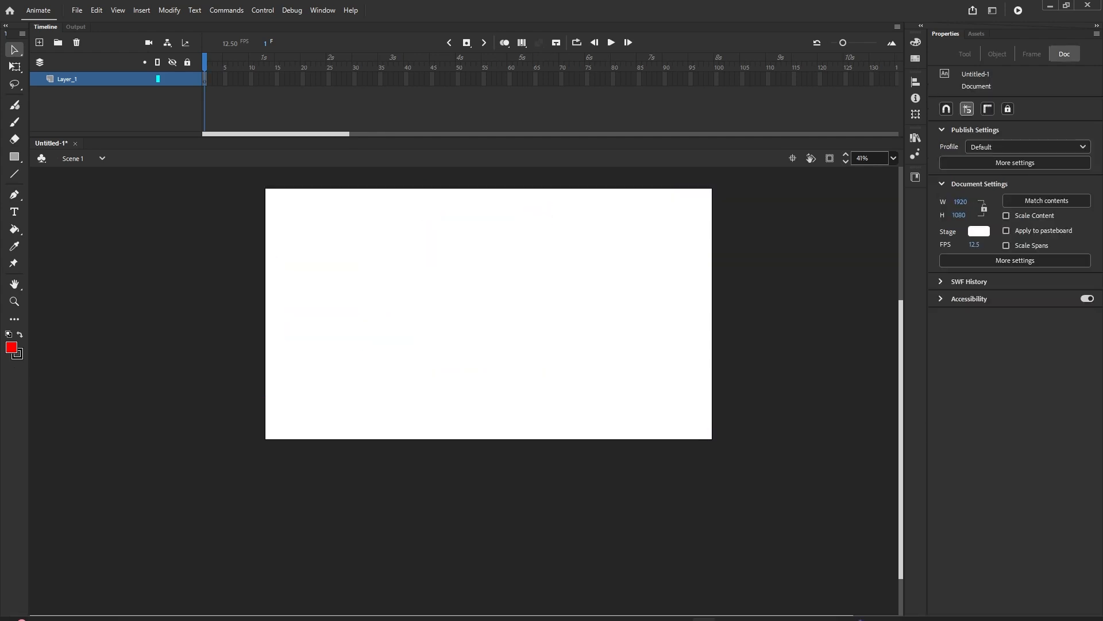
pyautogui.scroll(1, 374, 178)
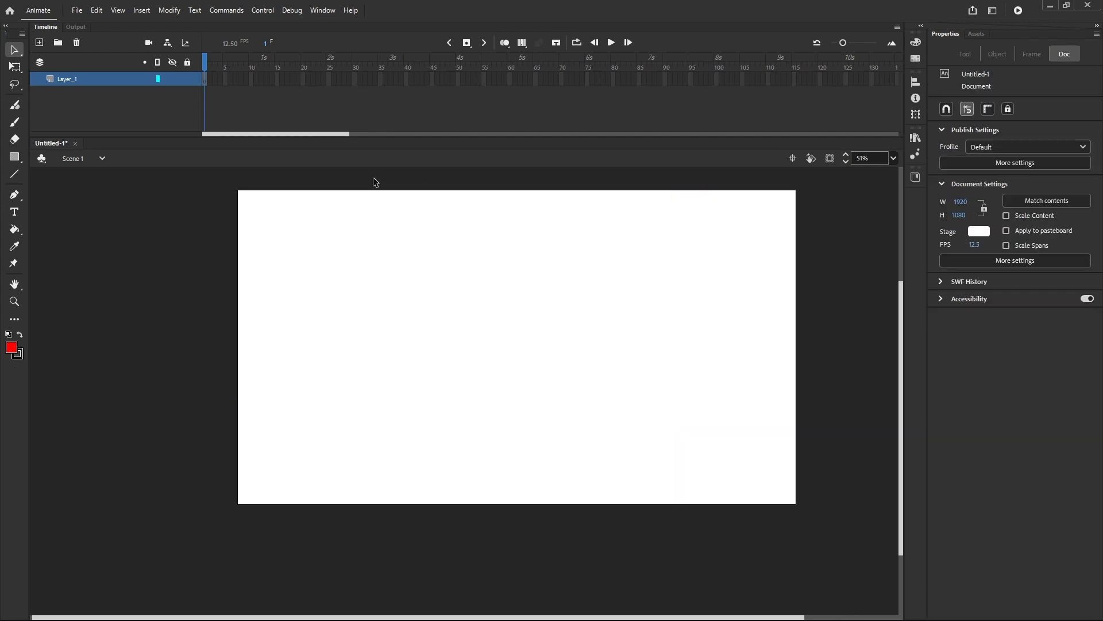
# Step: Switch to the Rectangle Primitive tool, draw a test shape about 448 by 328 px with the existing corner radii, and undo it
pyautogui.click(14, 161)
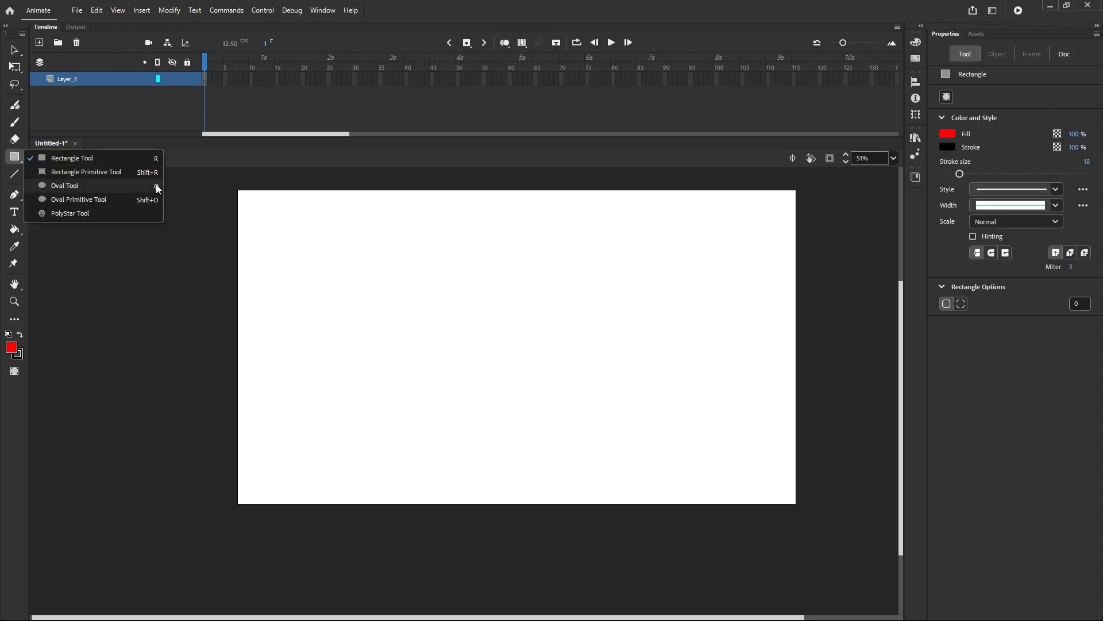
pyautogui.click(127, 173)
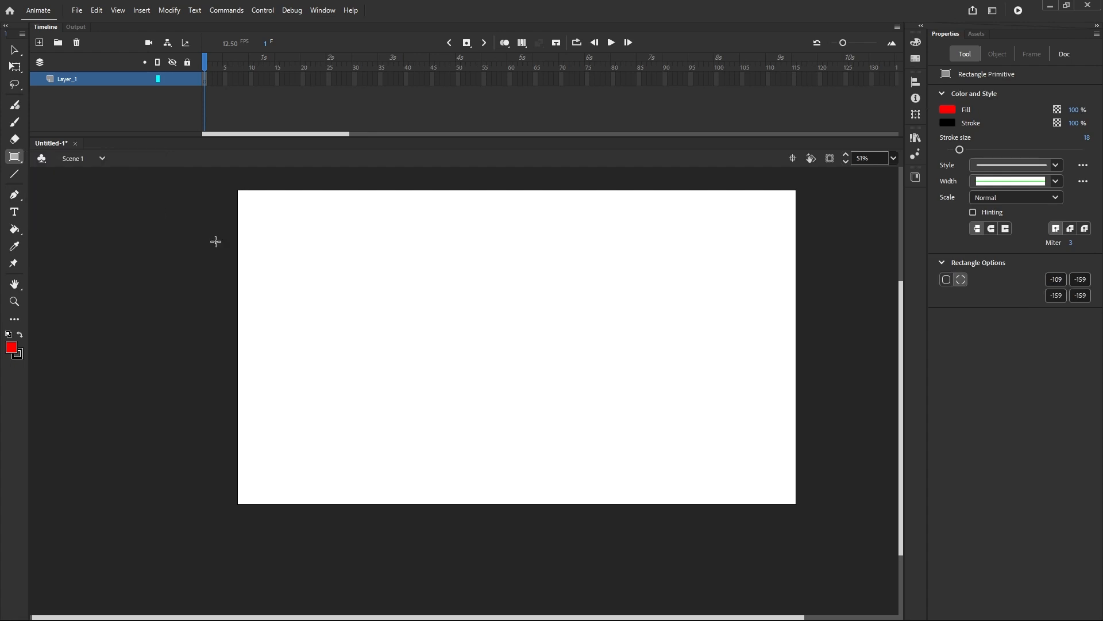
pyautogui.moveTo(290, 248); pyautogui.dragTo(421, 345)
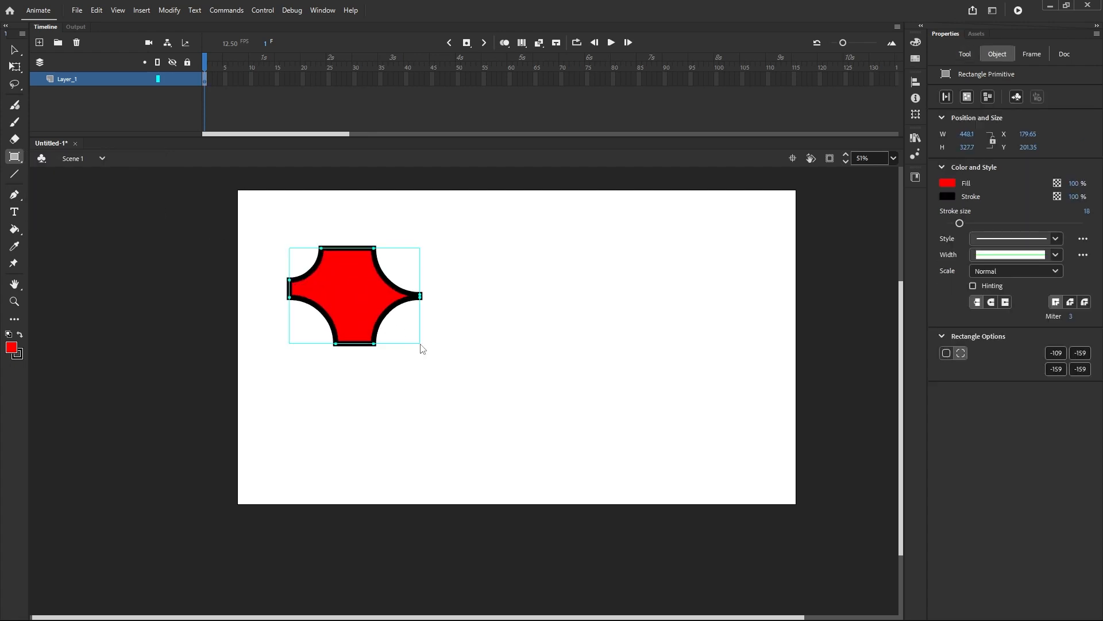
pyautogui.hotkey('ctrl', 'z')
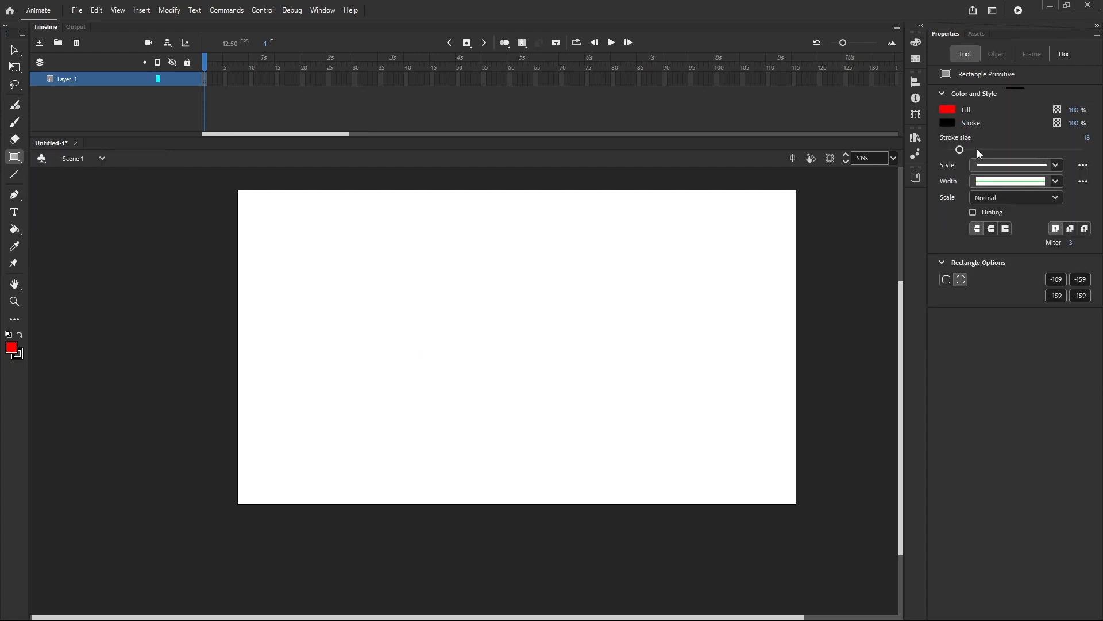
# Step: Set the Rectangle Primitive tool's stroke size to 5
pyautogui.click(1088, 141)
pyautogui.write('5')
pyautogui.press('Return')
# Step: Set all four individual corner radii of the Rectangle Primitive tool to 0
pyautogui.click(1055, 279)
pyautogui.write('0')
pyautogui.press('Tab')
pyautogui.write('0')
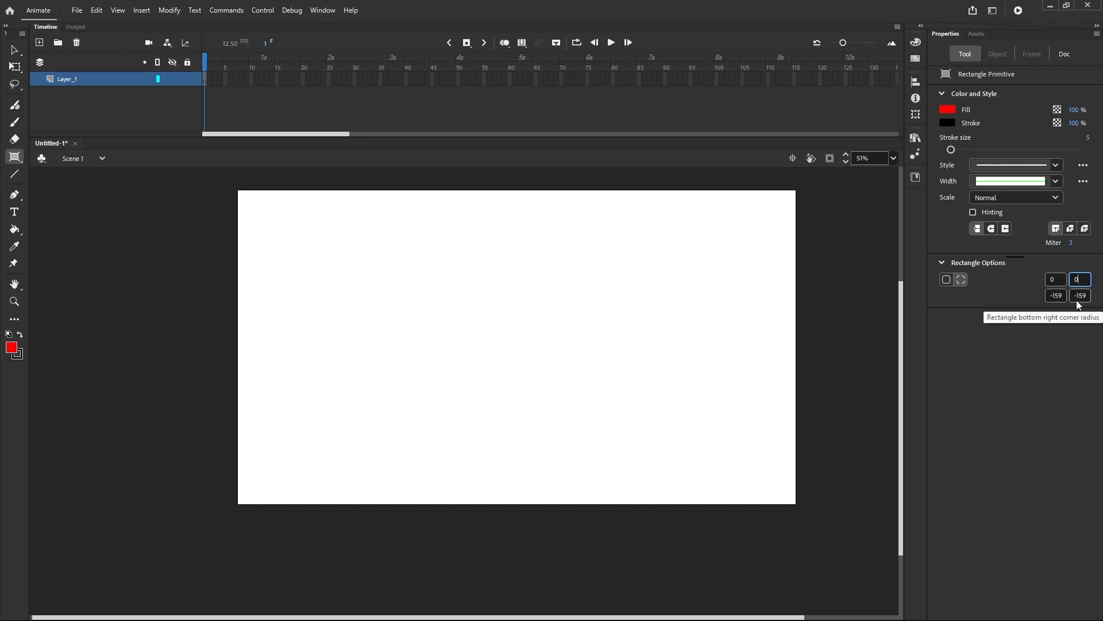
pyautogui.press('Return')
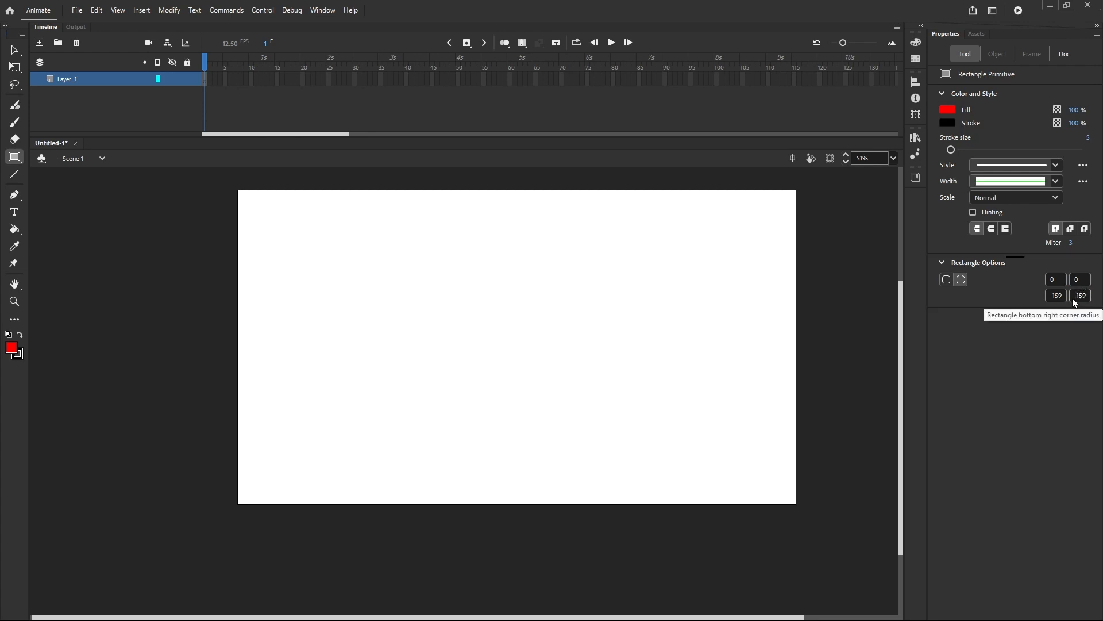
pyautogui.click(1078, 296)
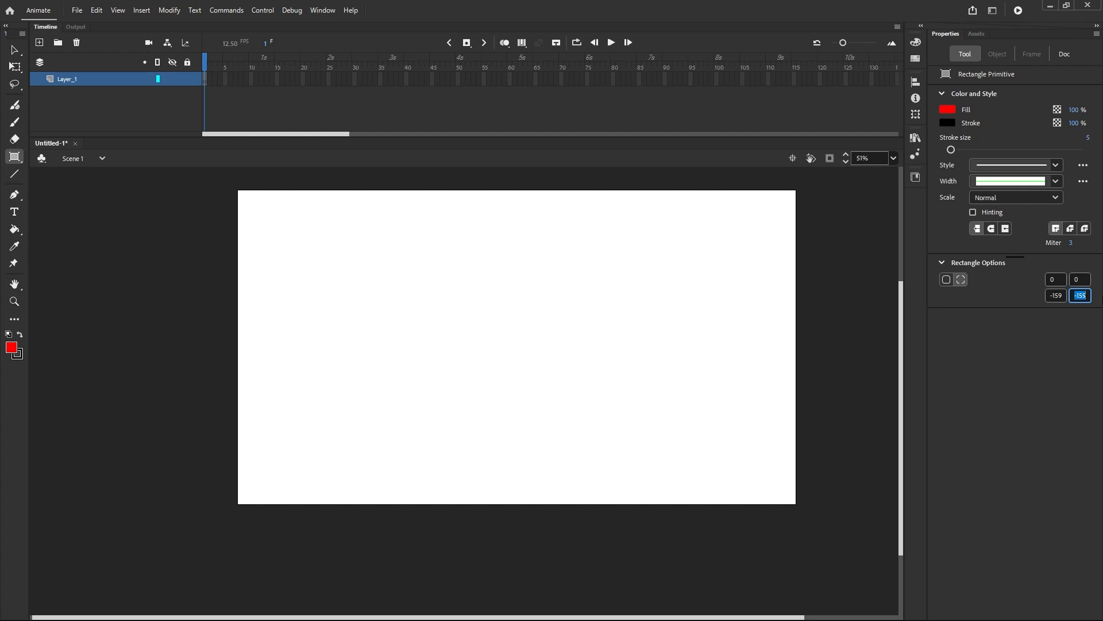
pyautogui.write('0')
pyautogui.click(1042, 298)
pyautogui.moveTo(1050, 296); pyautogui.dragTo(1101, 295)
pyautogui.write('0')
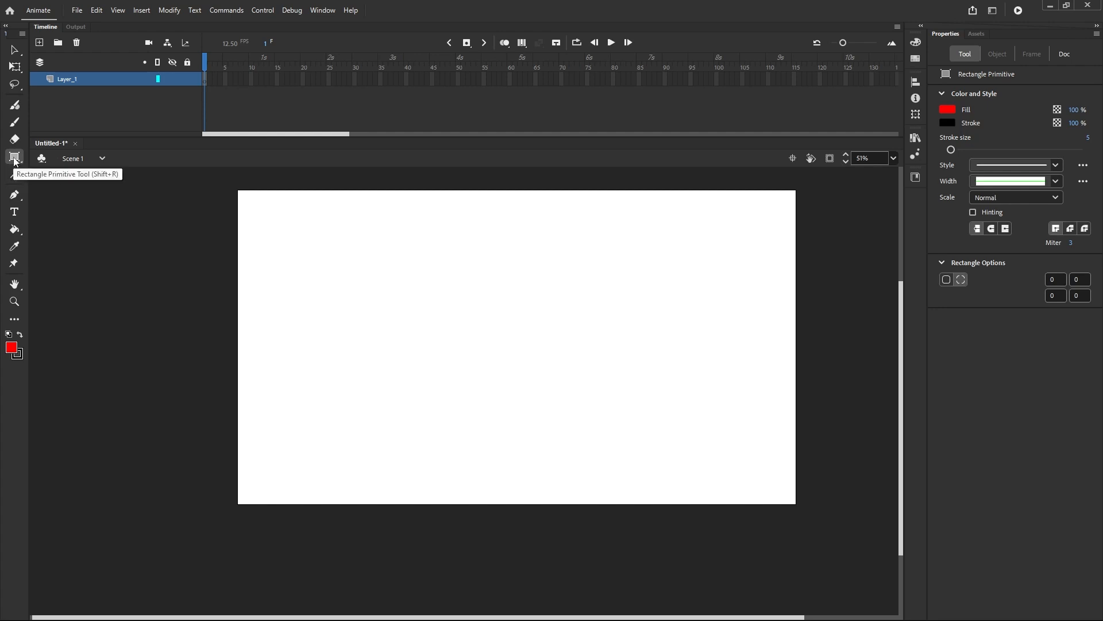
# Step: Draw a square-cornered rectangle primitive about 332 by 304 px in the stage's upper-left area and review the available shape tools
pyautogui.moveTo(288, 240); pyautogui.dragTo(385, 328)
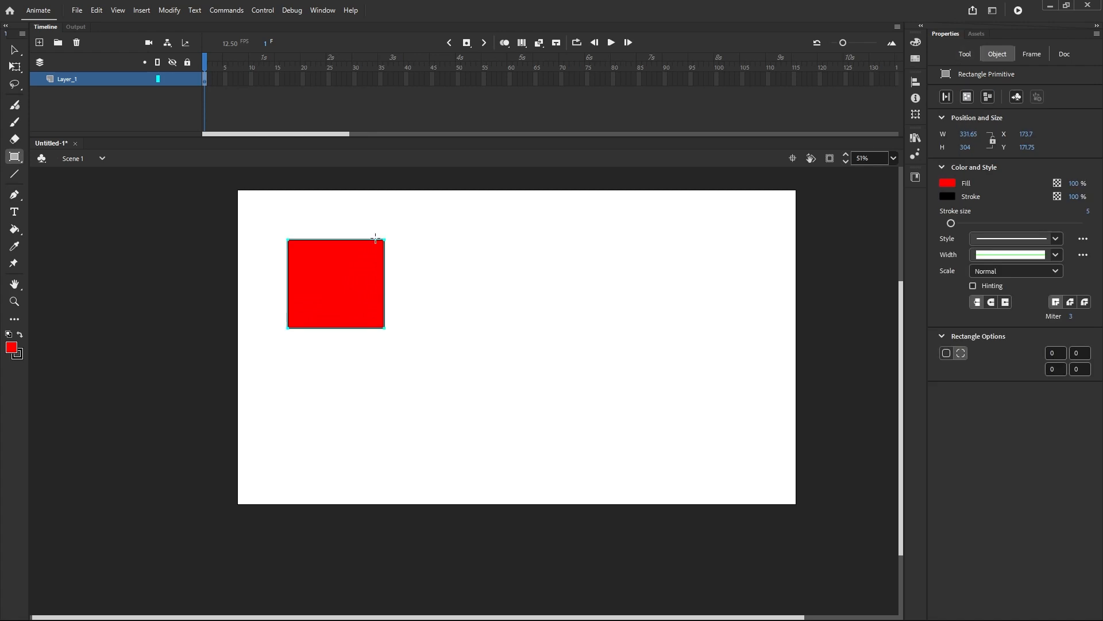
pyautogui.click(12, 160)
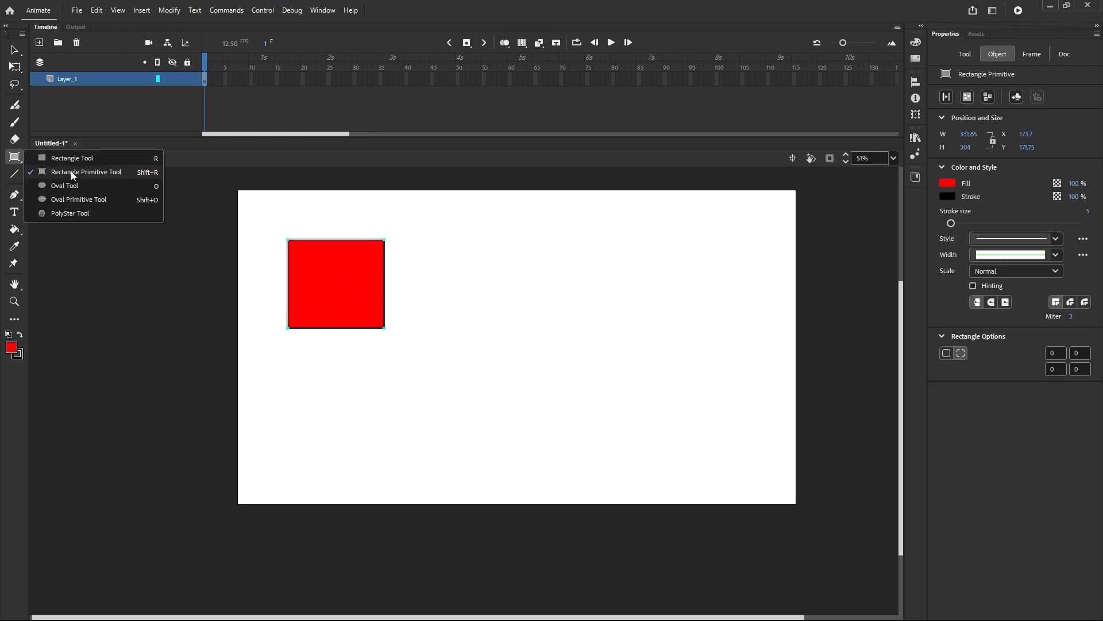
pyautogui.keyDown('ctrl'); pyautogui.scroll(2, 408, 241); pyautogui.keyUp('ctrl')
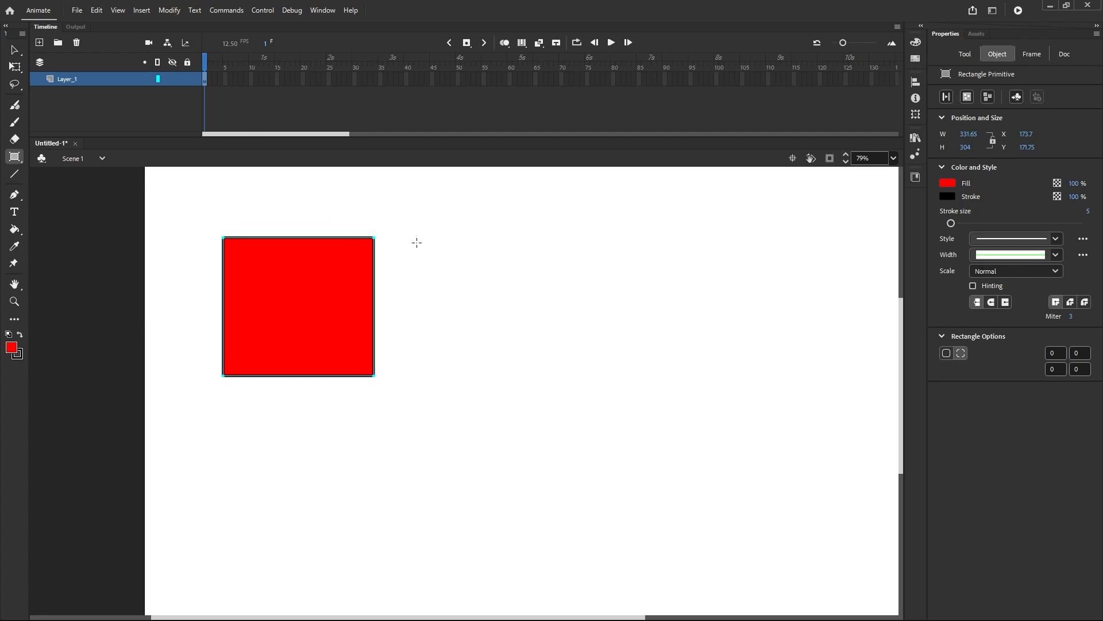
# Step: Switch to a single corner radius, draw a 227.5 px square primitive beside the first one, and set its corner radius to 50
pyautogui.click(946, 353)
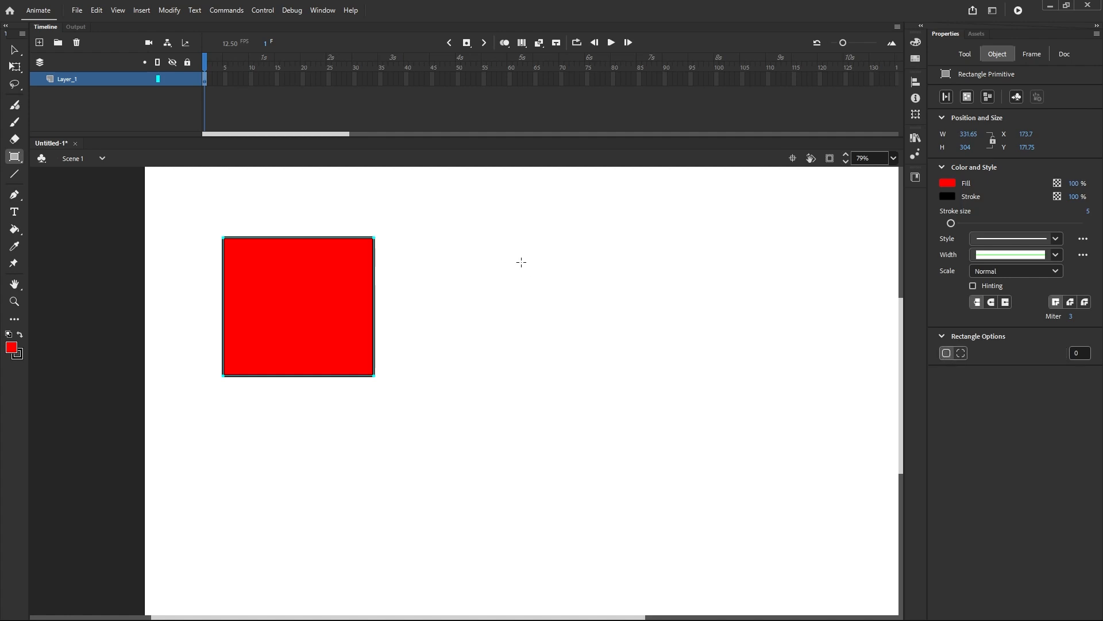
pyautogui.moveTo(468, 226); pyautogui.dragTo(573, 329)
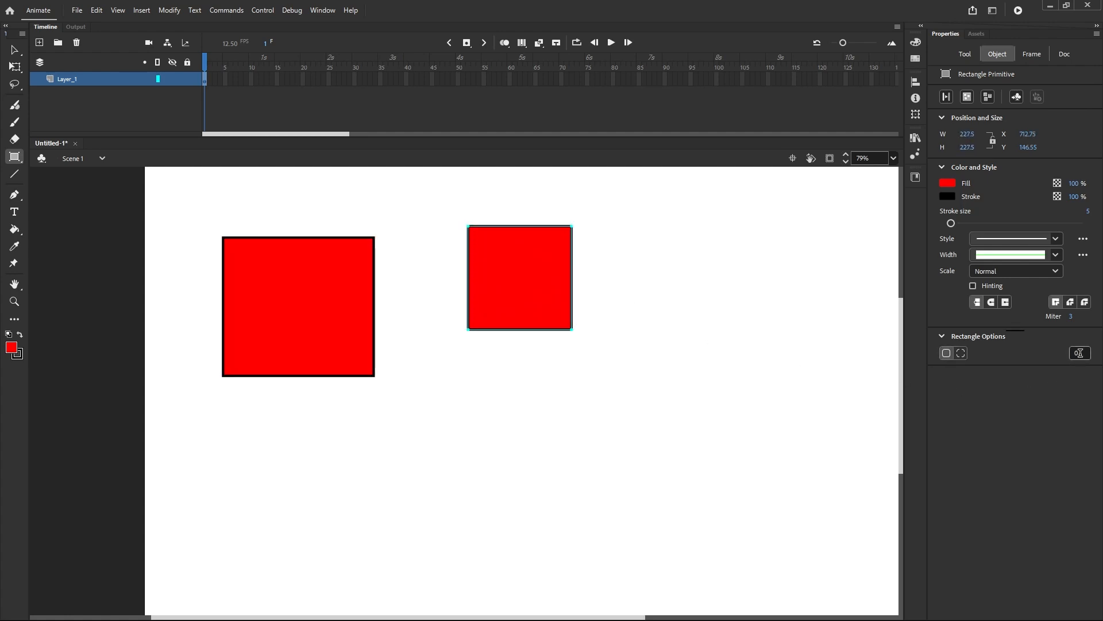
pyautogui.click(1079, 353)
pyautogui.write('50')
pyautogui.press('Return')
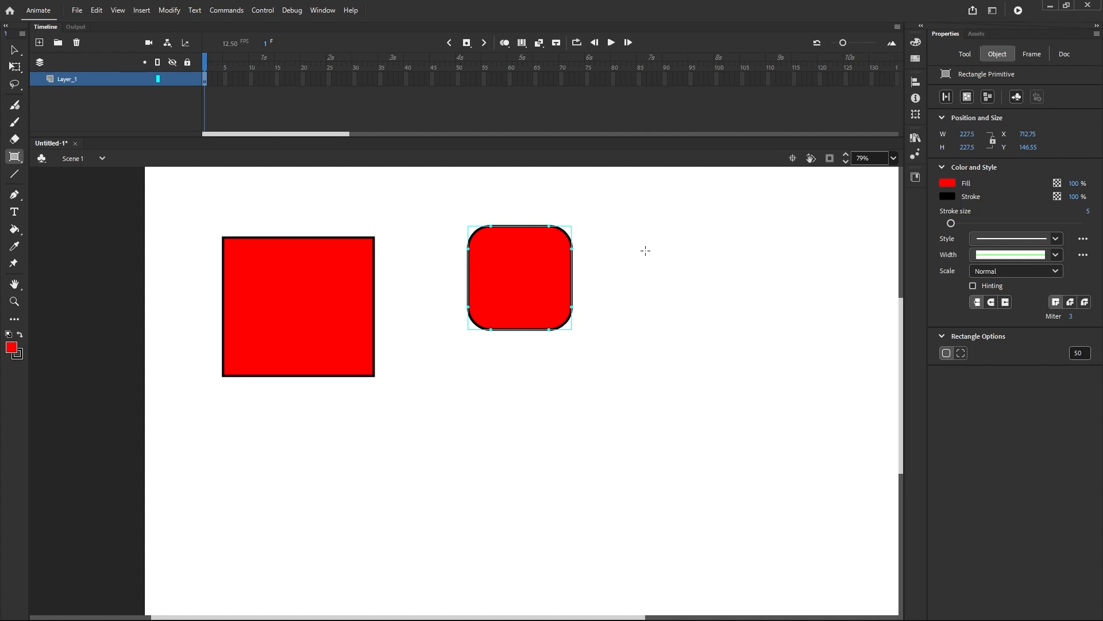
# Step: Draw a concave star primitive about 86 px square with corner radius -37, plus several rounded rectangle primitives in the stage's right half
pyautogui.moveTo(645, 250); pyautogui.dragTo(685, 289)
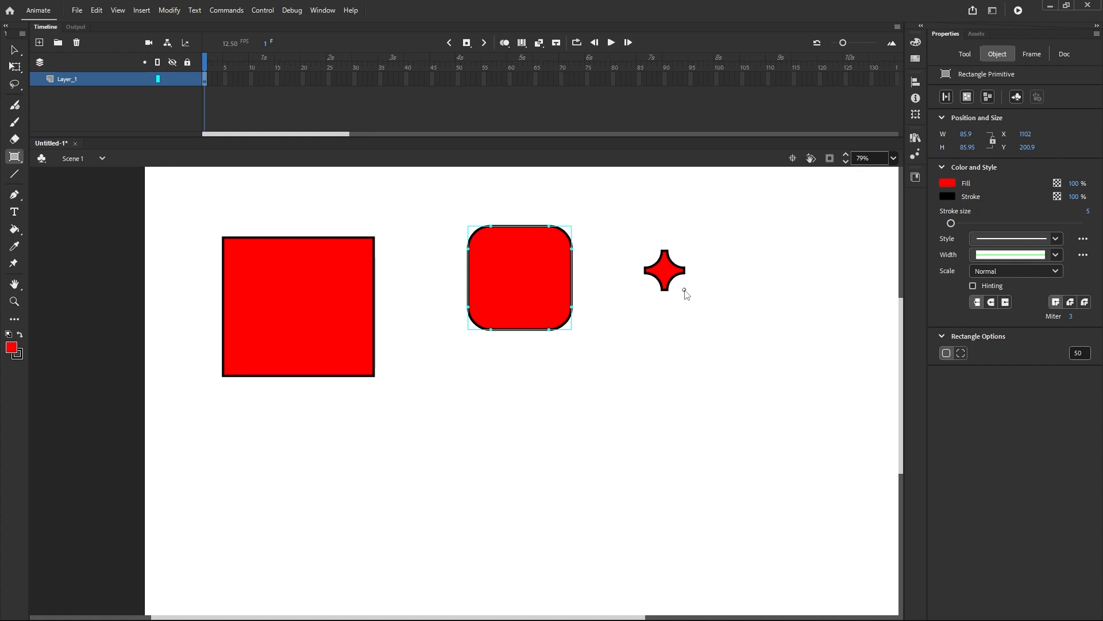
pyautogui.click(684, 291)
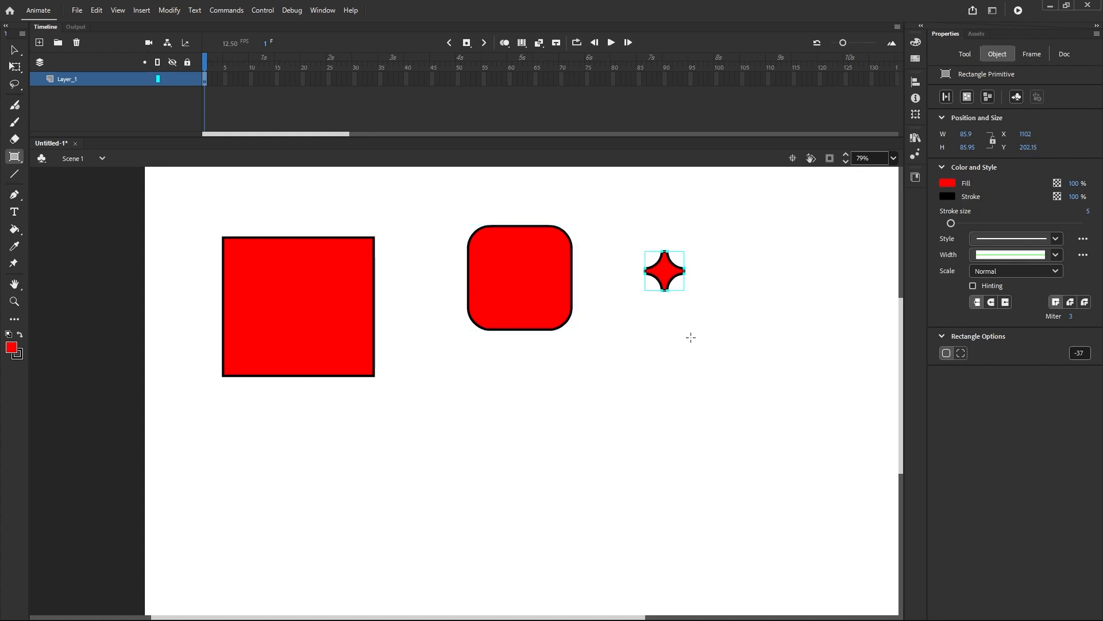
pyautogui.moveTo(691, 337); pyautogui.dragTo(597, 400)
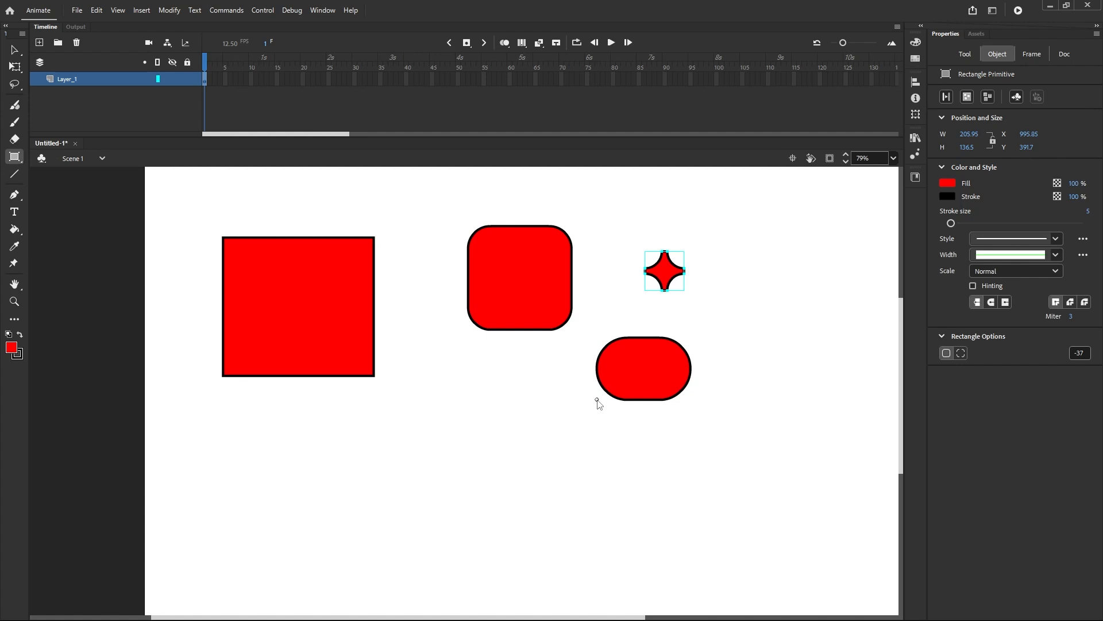
pyautogui.moveTo(597, 402); pyautogui.dragTo(611, 411)
pyautogui.moveTo(544, 392); pyautogui.dragTo(664, 467)
pyautogui.moveTo(683, 301)
pyautogui.mouseDown()
pyautogui.moveTo(771, 378)
pyautogui.moveTo(811, 445)
pyautogui.moveTo(845, 462)
pyautogui.mouseUp()
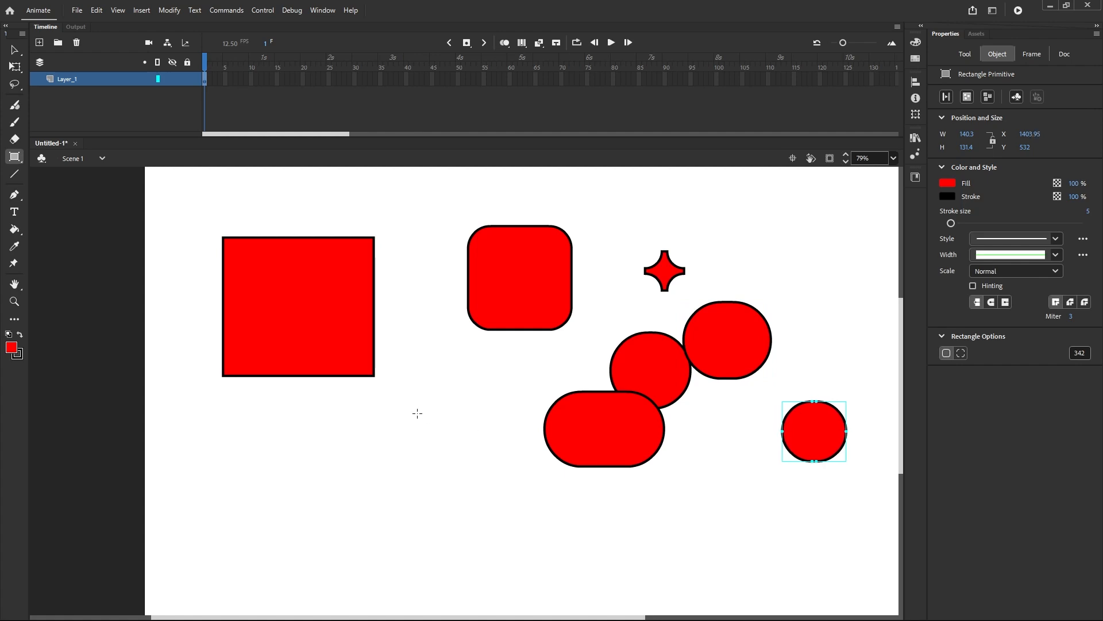
# Step: Draw four more rounded primitives across the stage's left and middle: three pills about 196, 70 and 212 px wide, and a circle
pyautogui.moveTo(420, 406); pyautogui.dragTo(513, 474)
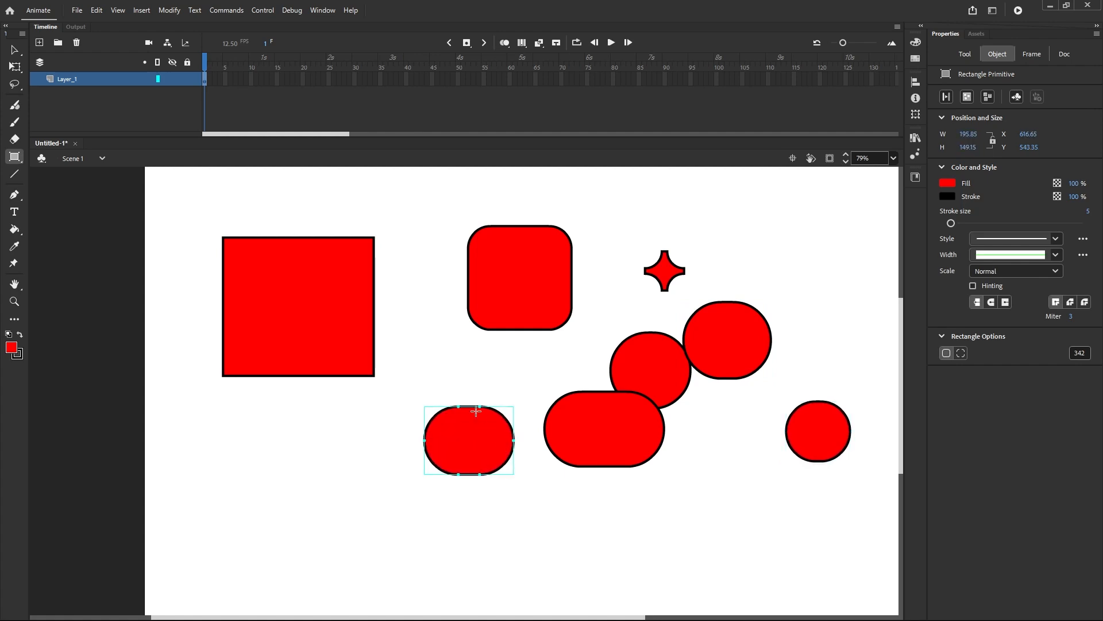
pyautogui.moveTo(452, 353); pyautogui.dragTo(423, 375)
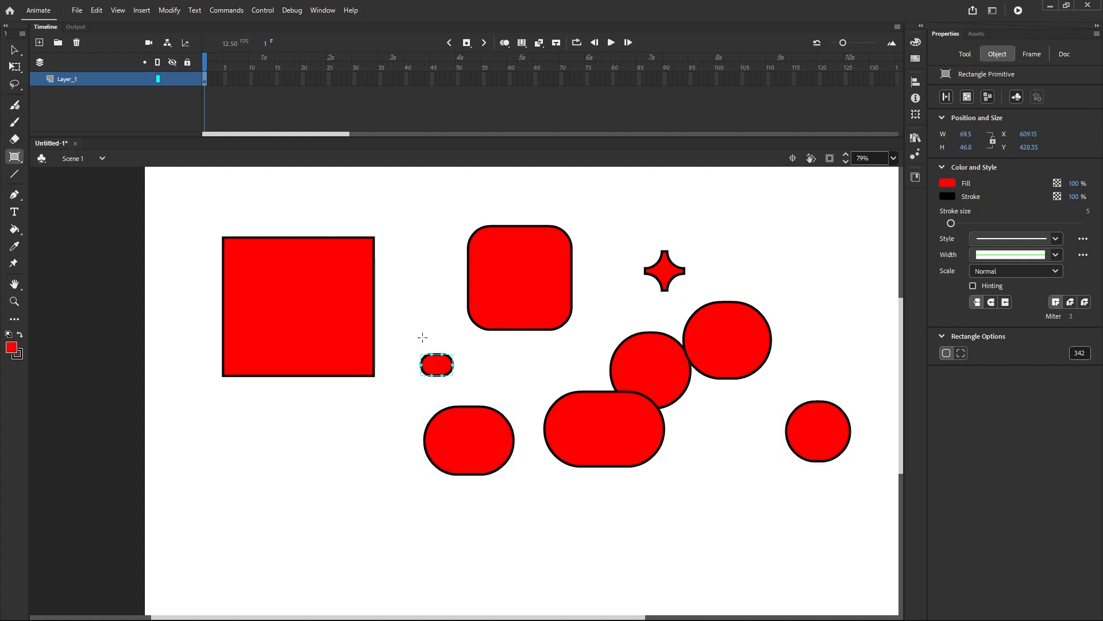
pyautogui.moveTo(415, 289); pyautogui.dragTo(356, 347)
pyautogui.moveTo(287, 408); pyautogui.dragTo(383, 470)
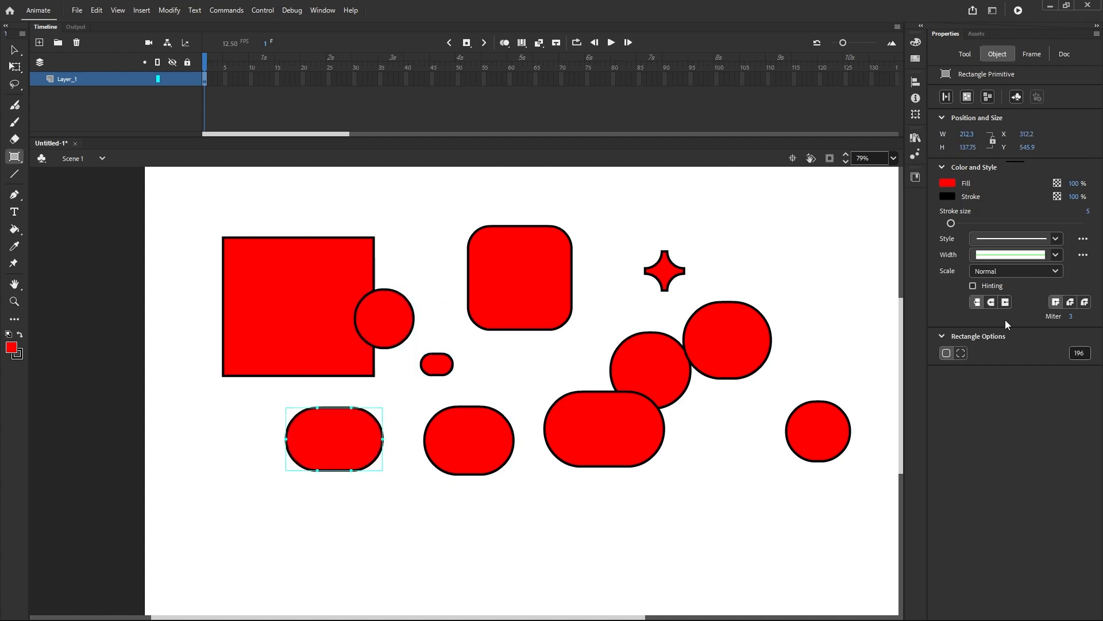
# Step: Set the corner radius of the lower-left 212 px wide primitive to -200
pyautogui.click(1079, 353)
pyautogui.press('BackSpace')
pyautogui.write('-200')
pyautogui.press('Return')
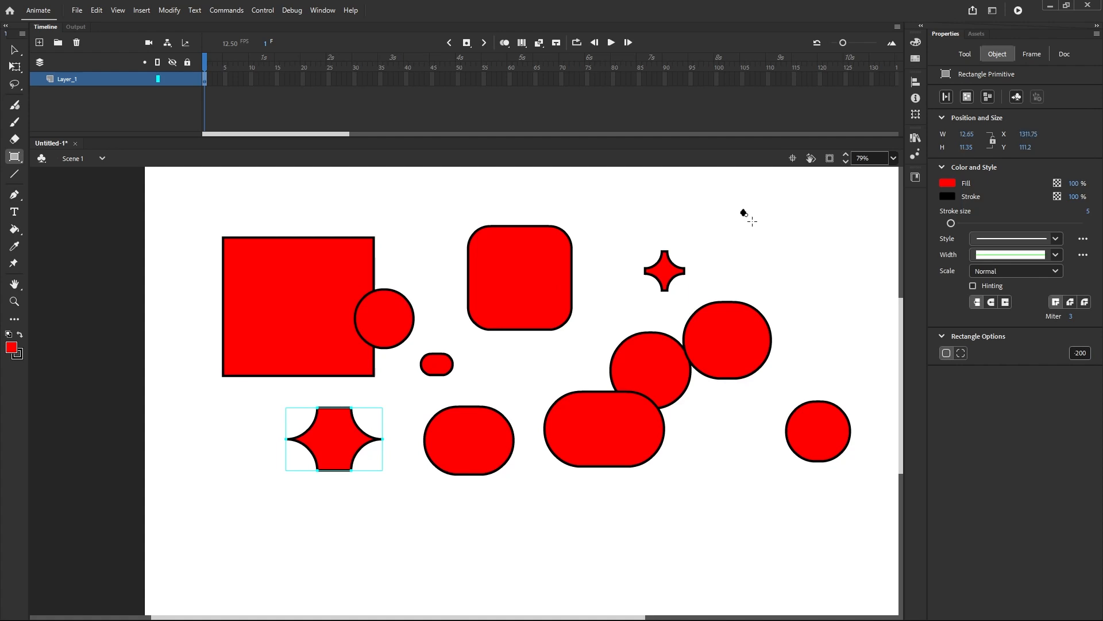
# Step: Draw concave-cornered primitives in the stage's upper right, the largest about 179 by 214 px with corner radius -47
pyautogui.moveTo(752, 221)
pyautogui.mouseDown()
pyautogui.moveTo(833, 293)
pyautogui.moveTo(808, 268)
pyautogui.mouseUp()
pyautogui.moveTo(702, 213); pyautogui.dragTo(716, 343)
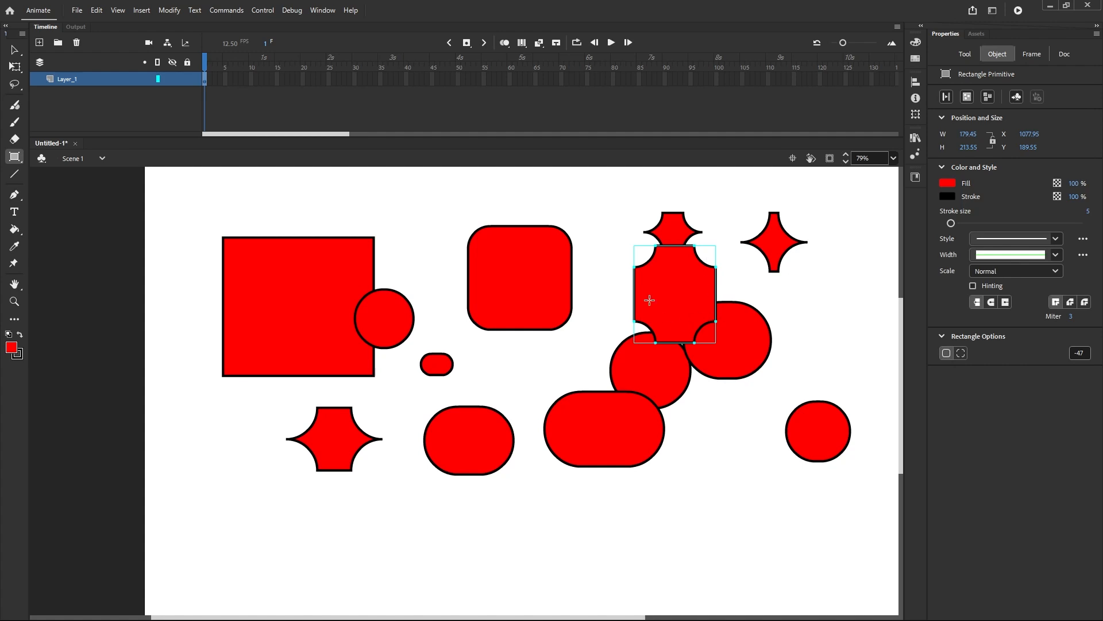
# Step: Switch the 179 by 214 px primitive to individual corner radii and set all four corners to 0
pyautogui.click(963, 354)
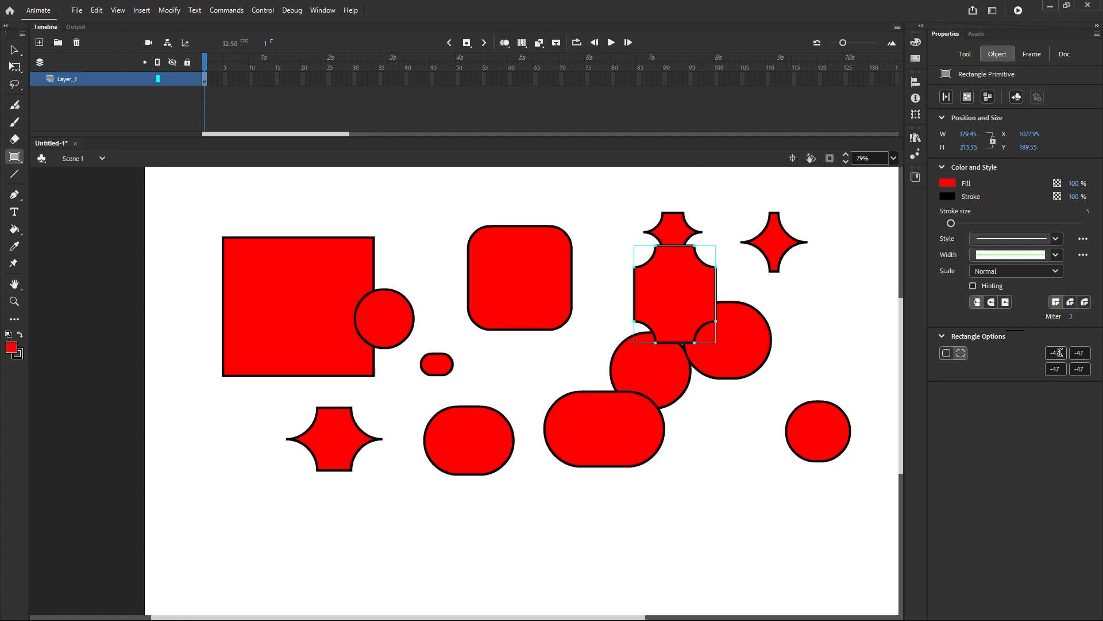
pyautogui.click(1059, 354)
pyautogui.write('0')
pyautogui.press('Return')
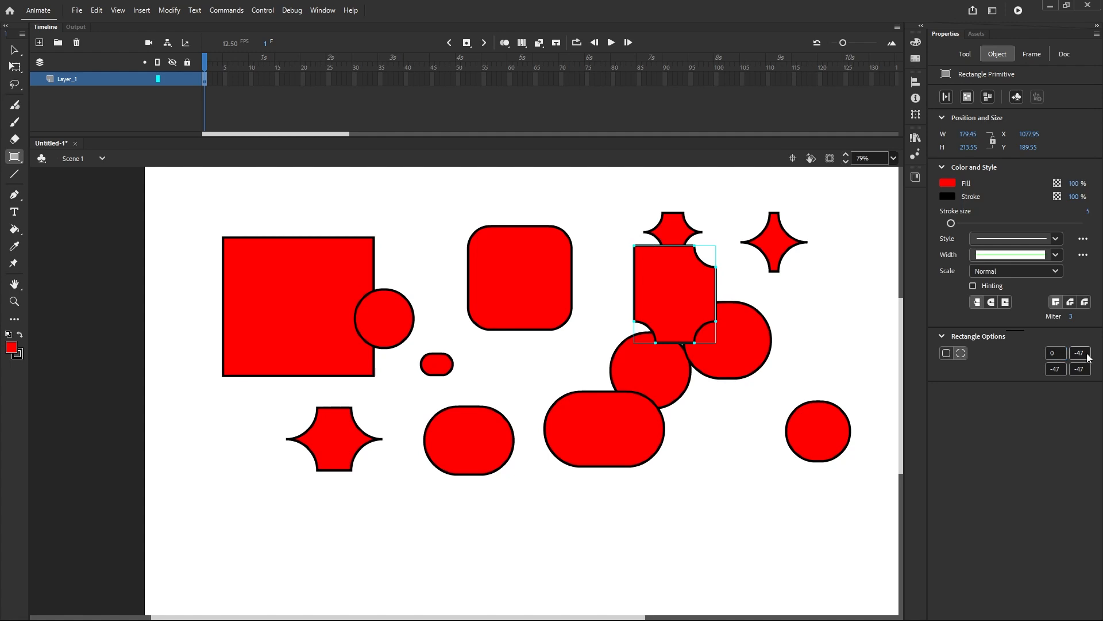
pyautogui.click(1080, 352)
pyautogui.write('0')
pyautogui.press('Tab')
pyautogui.write('0')
pyautogui.click(1059, 369)
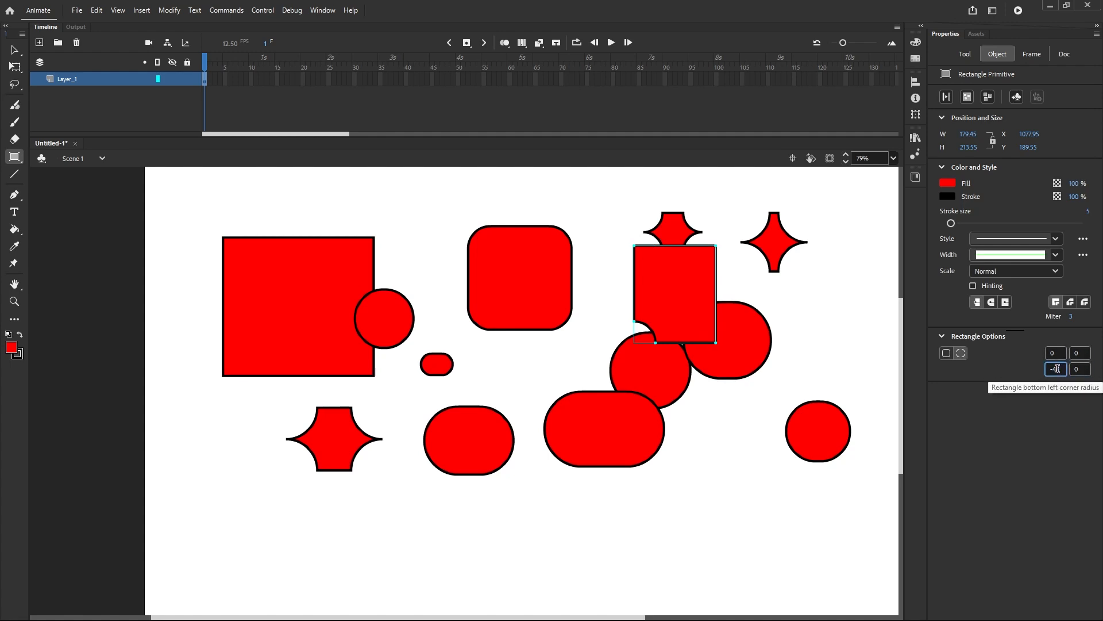
pyautogui.write('0')
# Step: Change the fill color of the selected square-cornered primitive to green
pyautogui.scroll(-5, 657, 262)
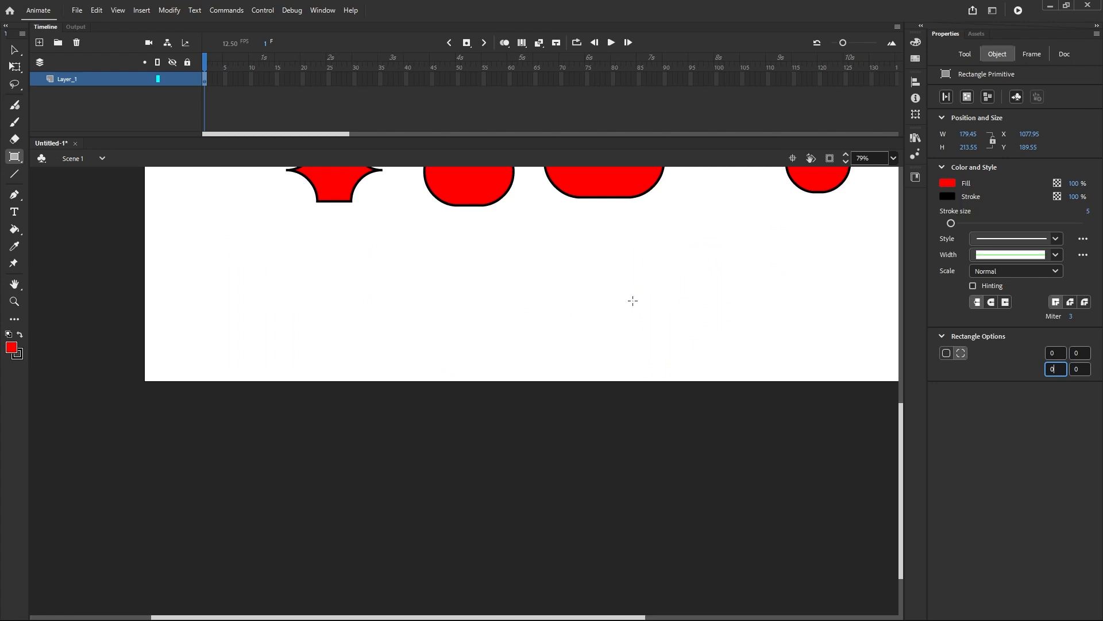
pyautogui.scroll(-5, 613, 367)
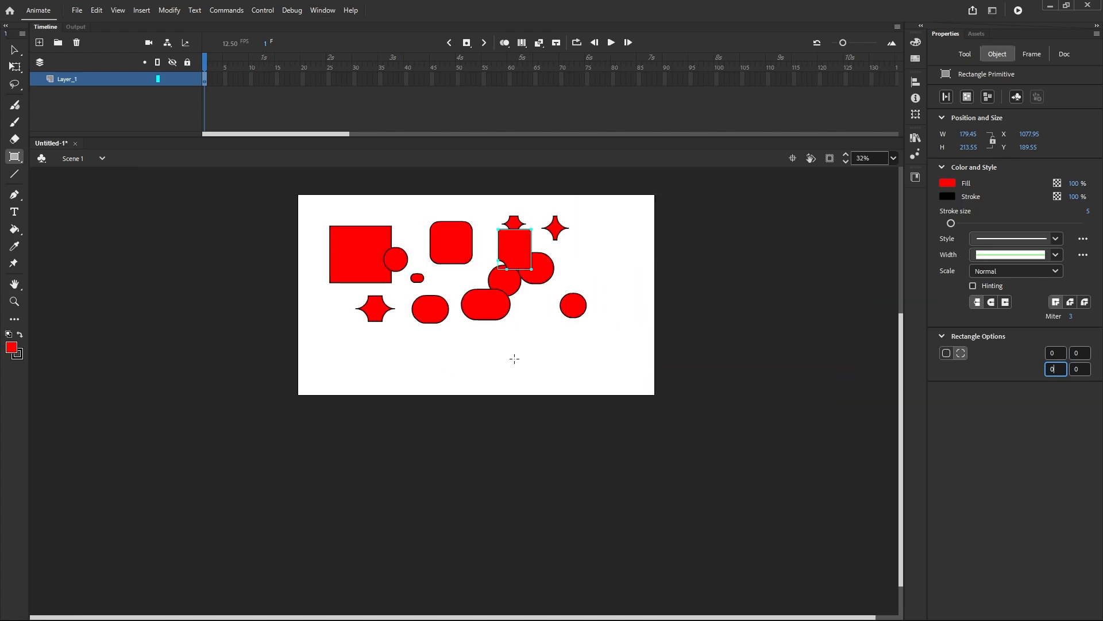
pyautogui.scroll(3, 514, 358)
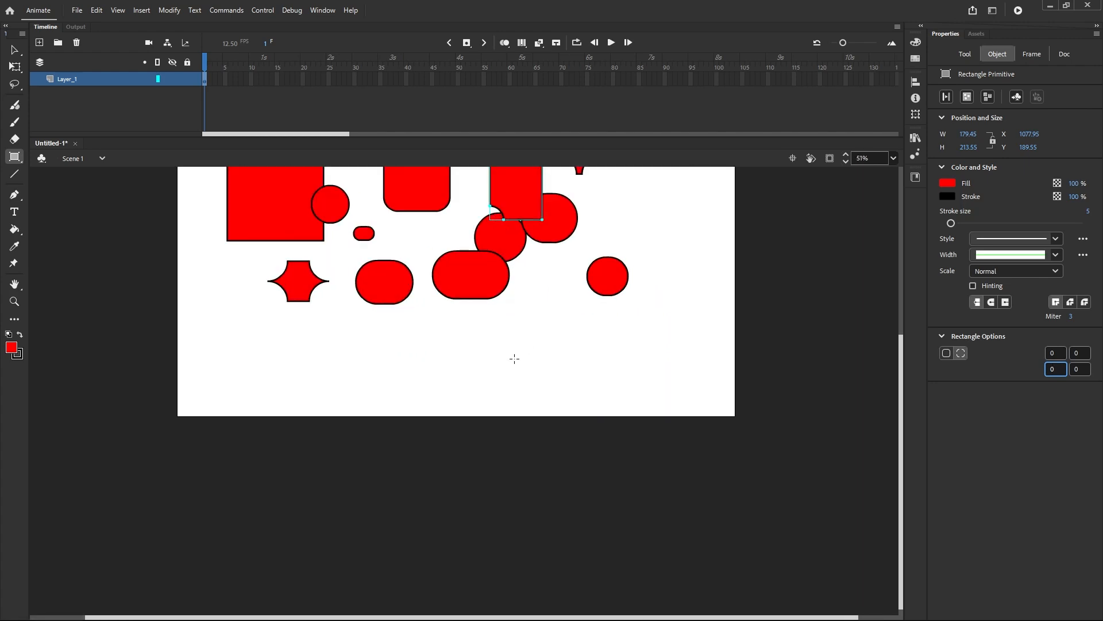
pyautogui.click(10, 349)
pyautogui.click(162, 398)
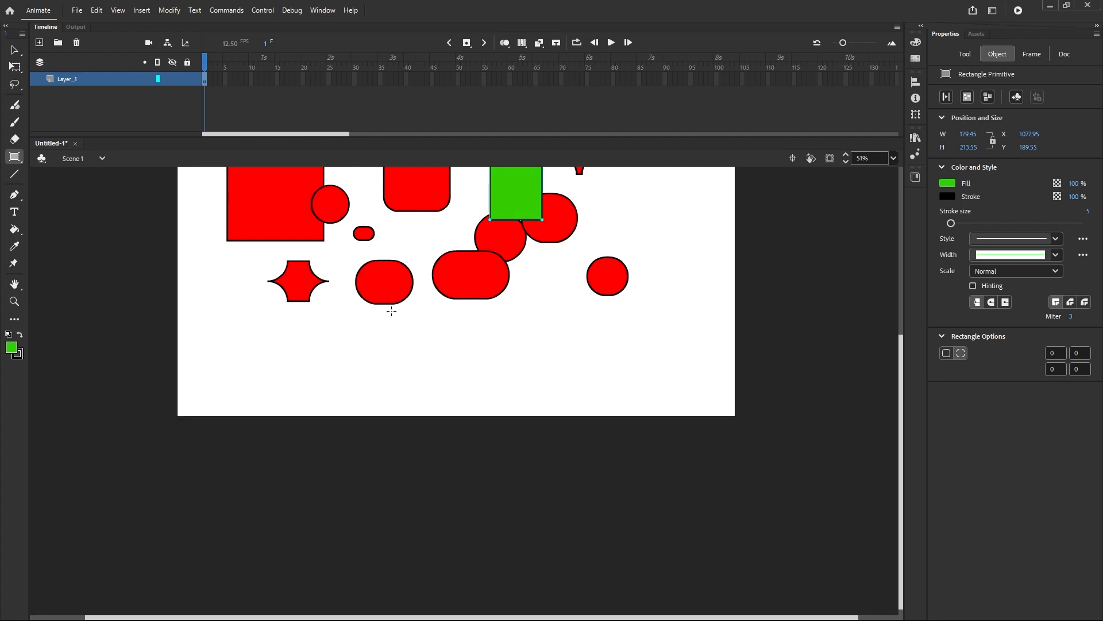
# Step: Draw green primitives about 180 by 144 px with radius 0, 73 by 65 px with radius -117, and 188 by 136 px with radius 22
pyautogui.moveTo(431, 326); pyautogui.dragTo(485, 367)
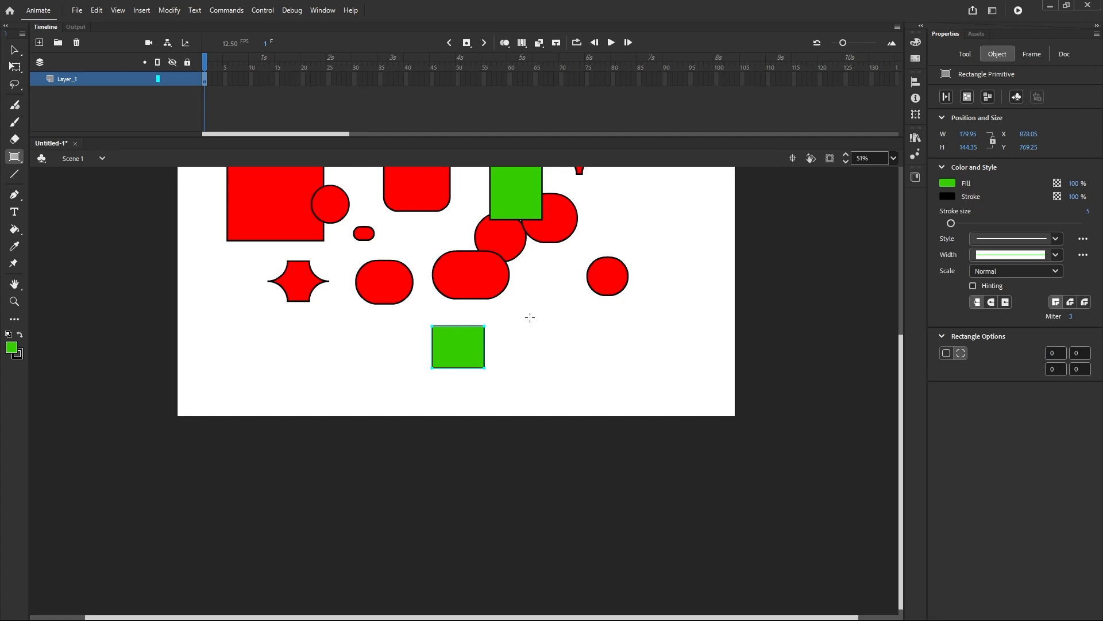
pyautogui.moveTo(529, 316); pyautogui.dragTo(552, 336)
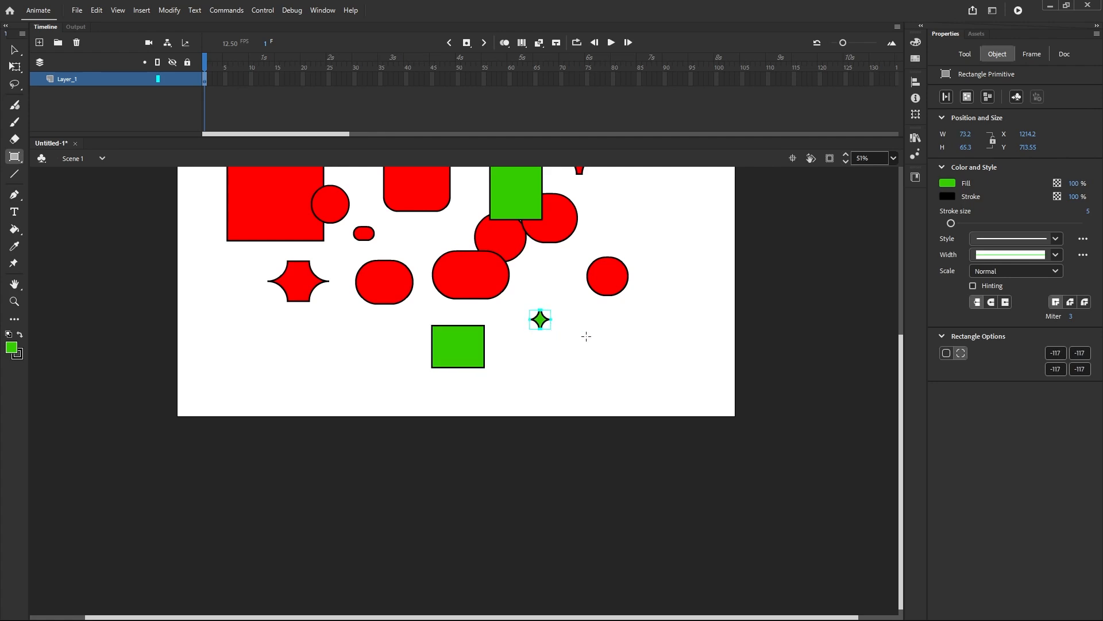
pyautogui.moveTo(614, 351); pyautogui.dragTo(672, 390)
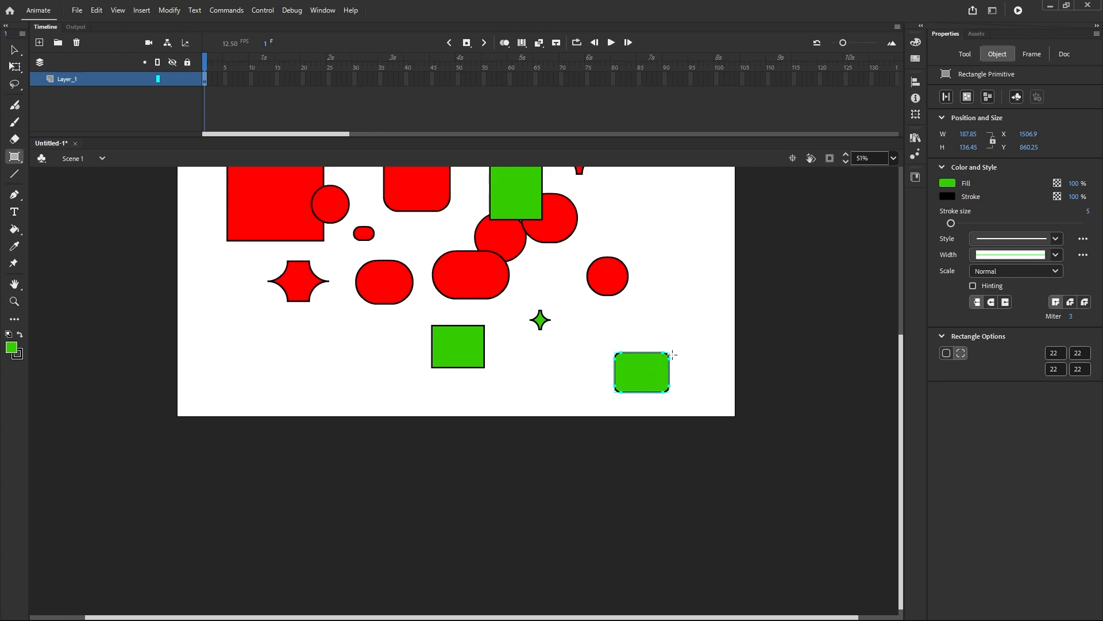
# Step: Draw three more rounded green primitives at the stage's right, including one about 162 by 140 px with radius 143 and one 119 by 91 px with radius 37
pyautogui.moveTo(636, 218); pyautogui.dragTo(685, 261)
pyautogui.press('Down')
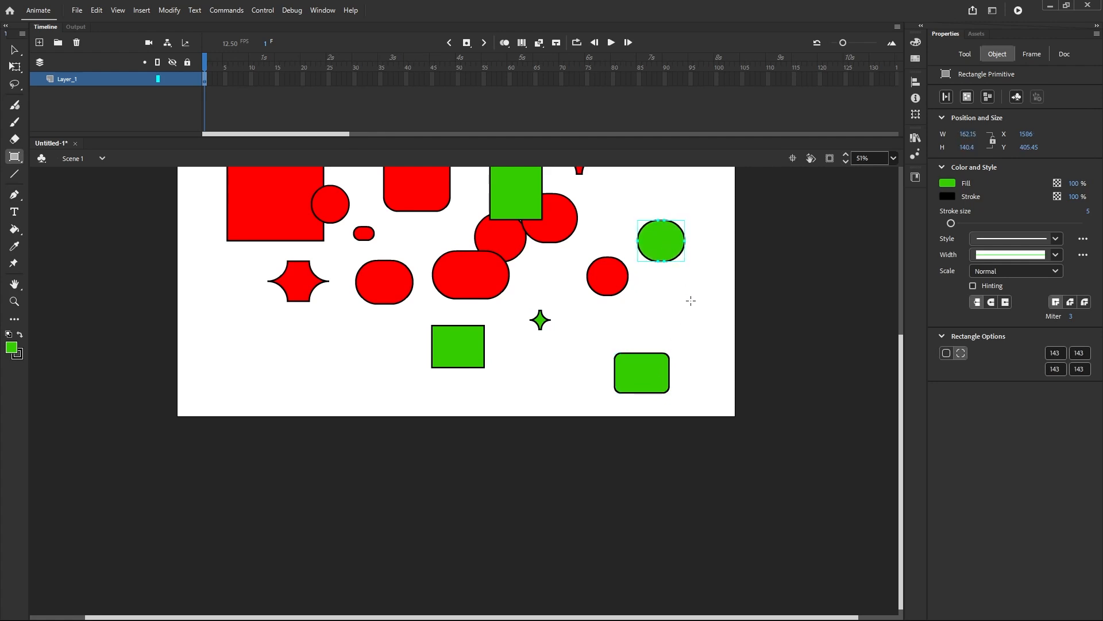
pyautogui.moveTo(693, 308); pyautogui.dragTo(631, 333)
pyautogui.moveTo(546, 352); pyautogui.dragTo(583, 381)
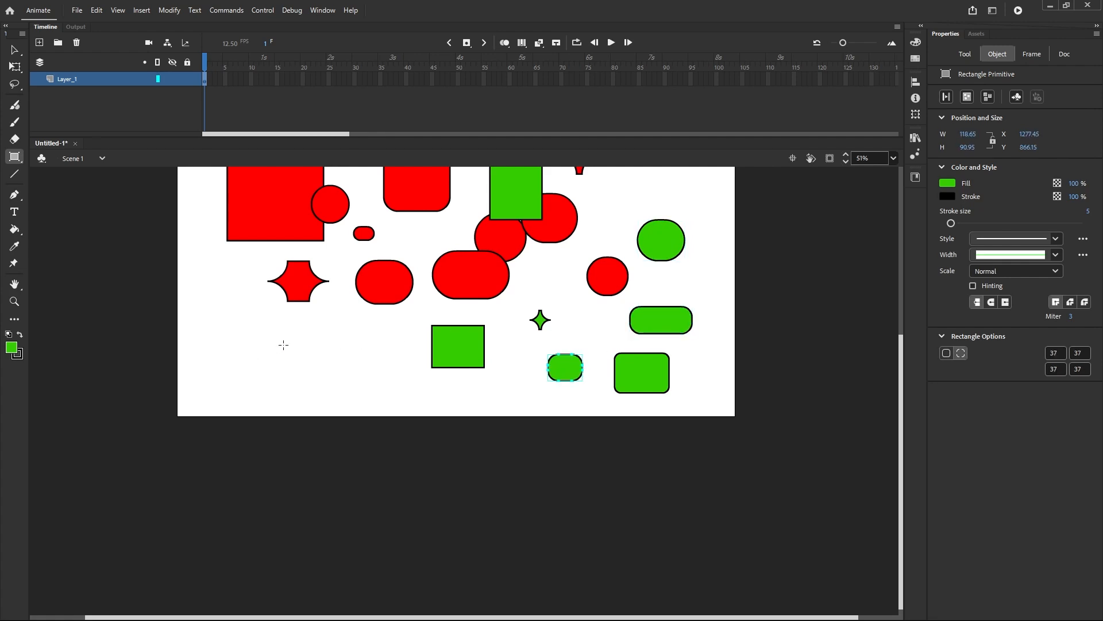
# Step: Draw a green primitive about 196 by 111 px at the stage's lower left and set its top-left corner radius to 100
pyautogui.moveTo(284, 345); pyautogui.dragTo(339, 377)
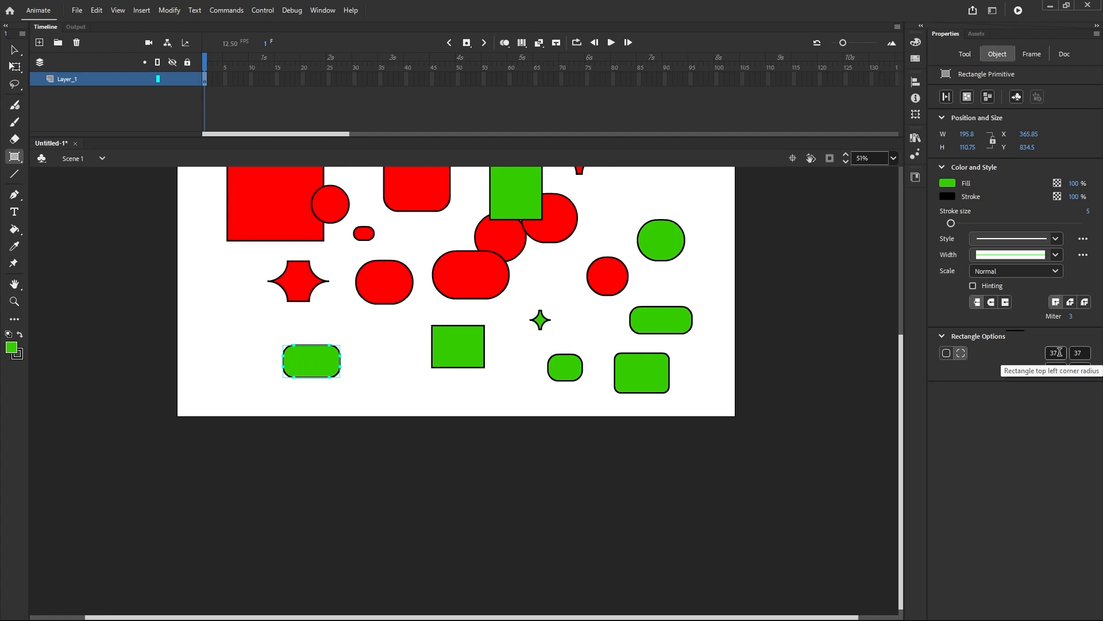
pyautogui.click(1059, 351)
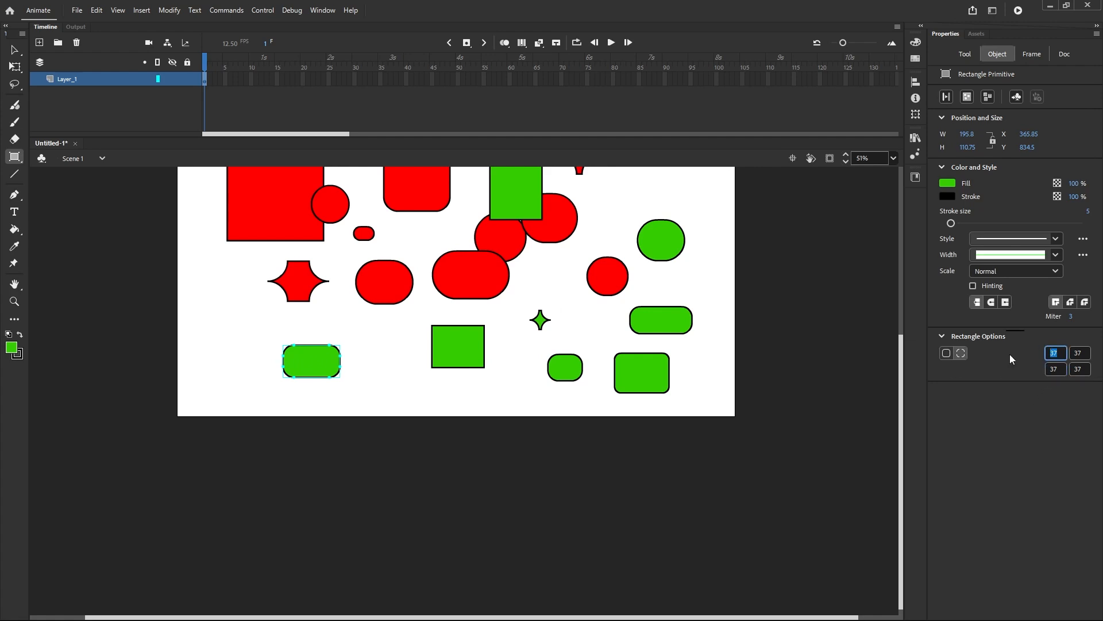
pyautogui.write('100')
pyautogui.scroll(4, 295, 363)
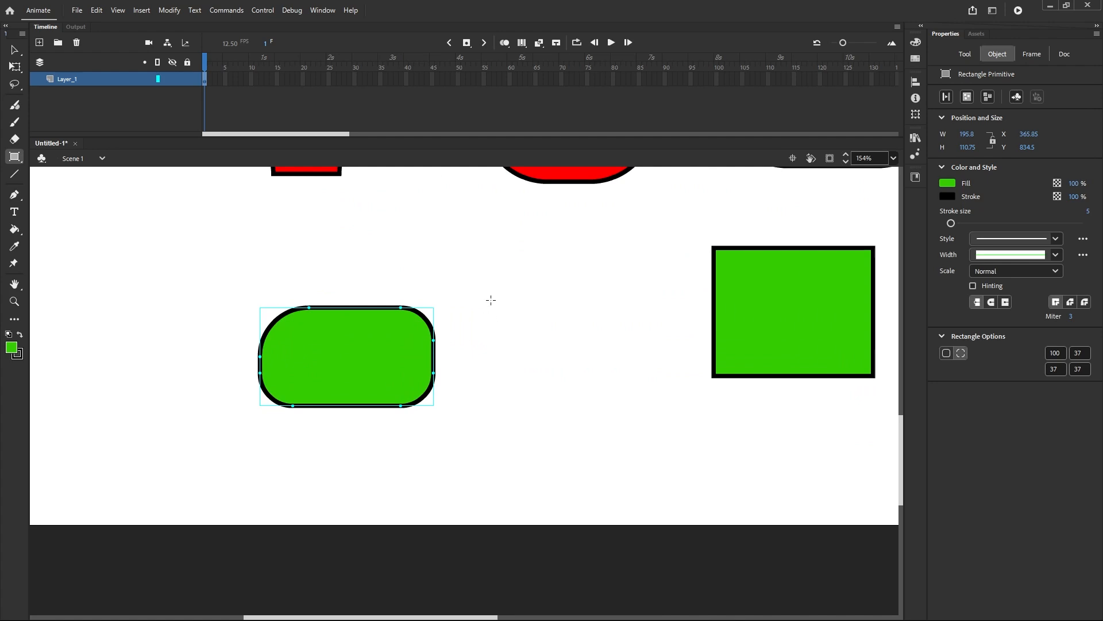
# Step: Draw a green primitive about 186 by 173 px beside it and set its top-right, bottom-left and bottom-right corner radii to 0
pyautogui.moveTo(489, 286); pyautogui.dragTo(655, 441)
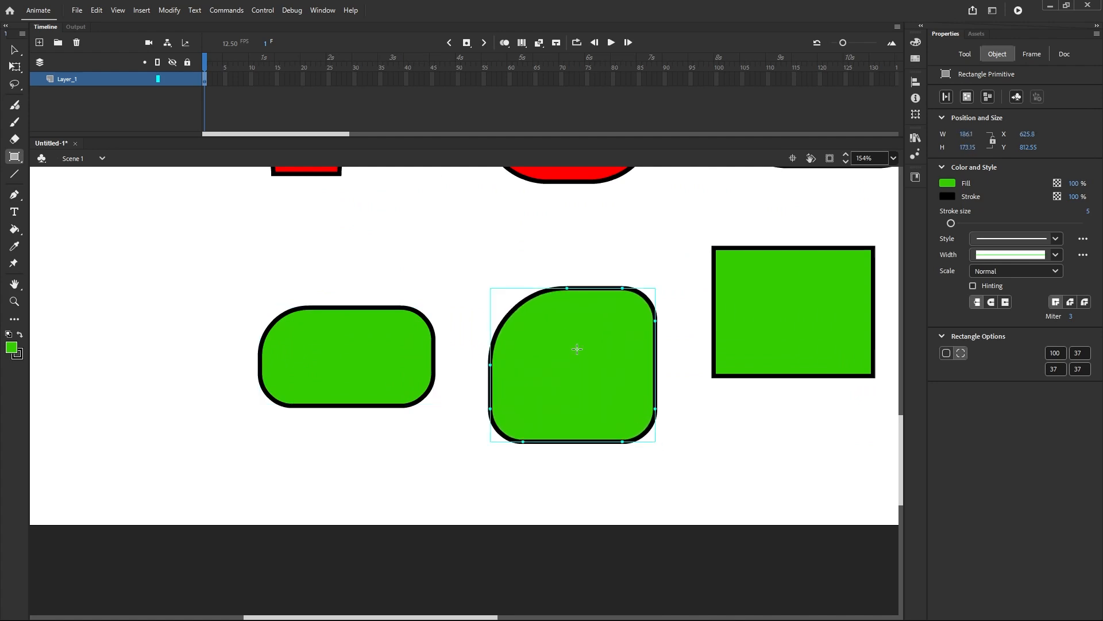
pyautogui.click(1081, 354)
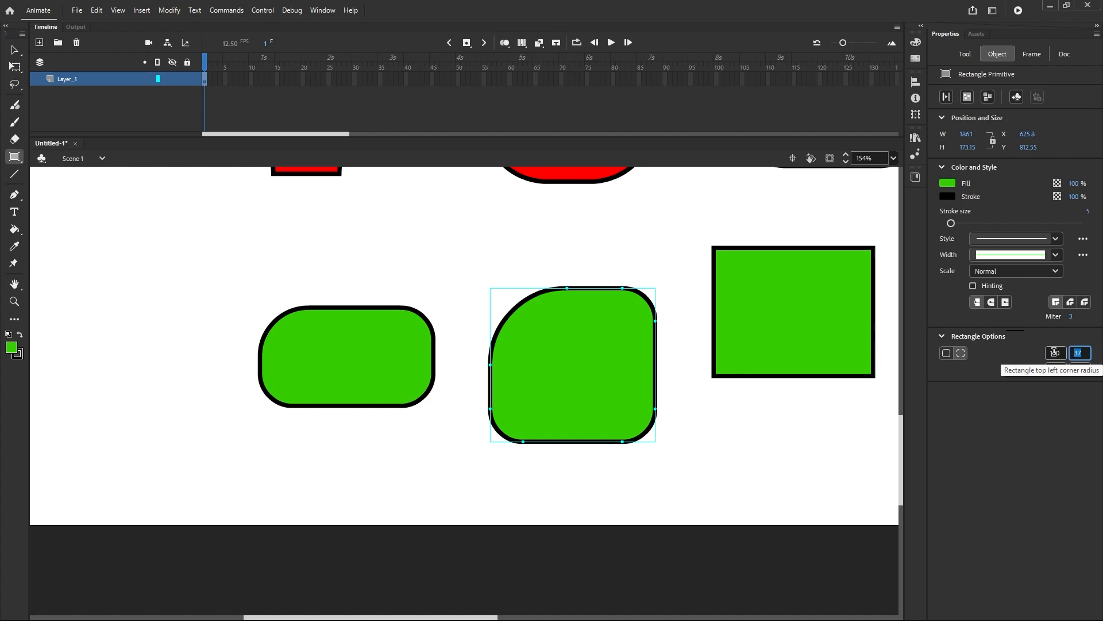
pyautogui.write('0')
pyautogui.press('Tab')
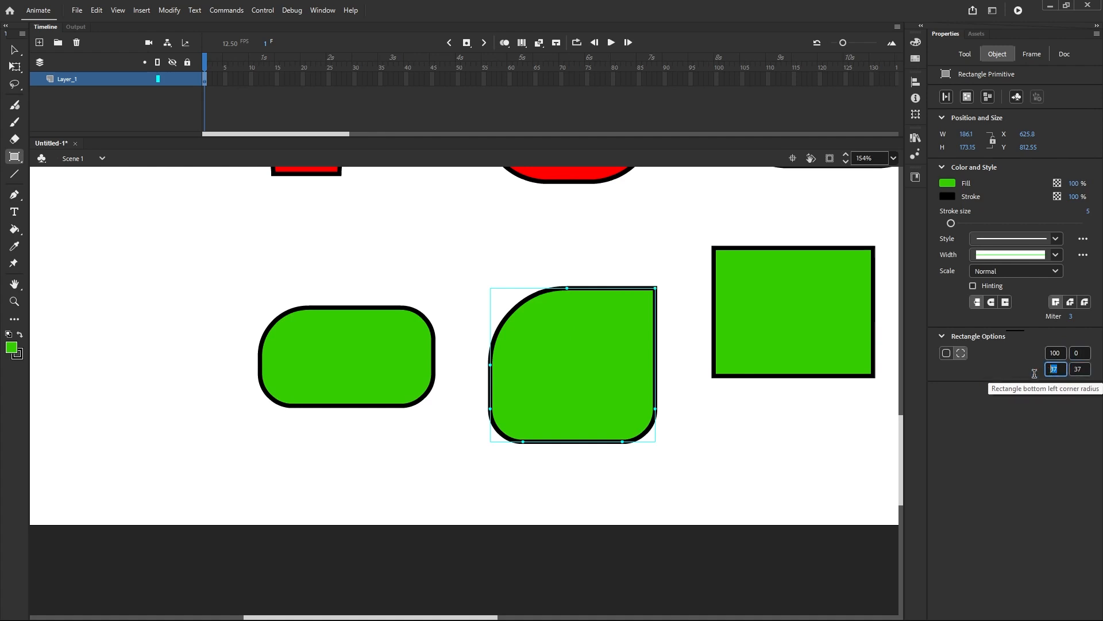
pyautogui.write('0')
pyautogui.press('Tab')
pyautogui.write('0')
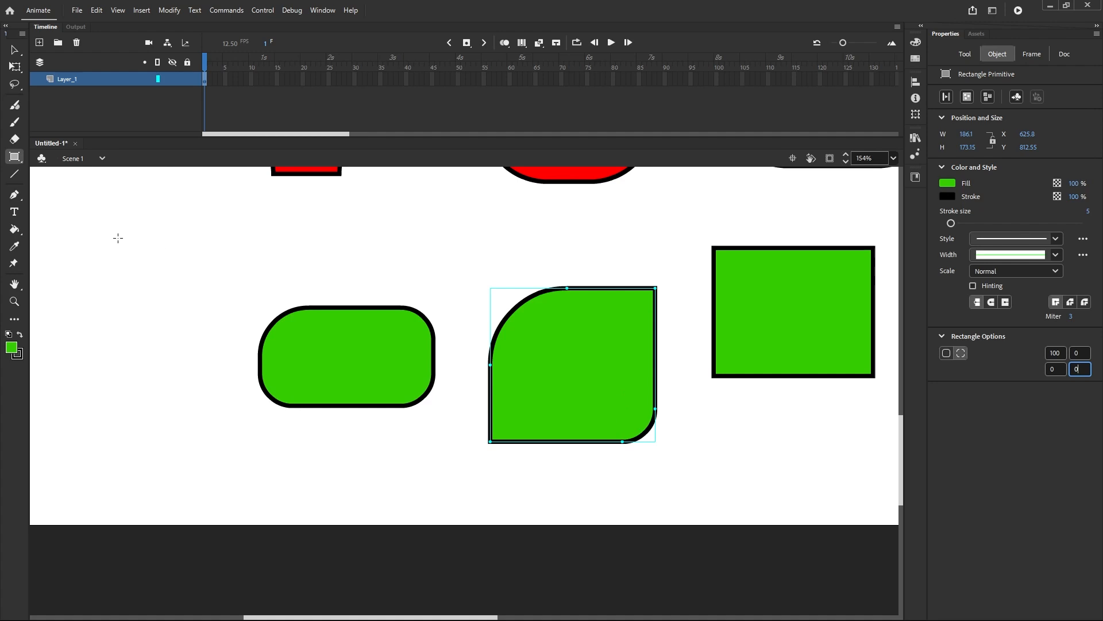
# Step: Draw a green primitive about 126 by 93 px with only its top-left corner rounded, above the leftmost green shape
pyautogui.moveTo(118, 237); pyautogui.dragTo(230, 321)
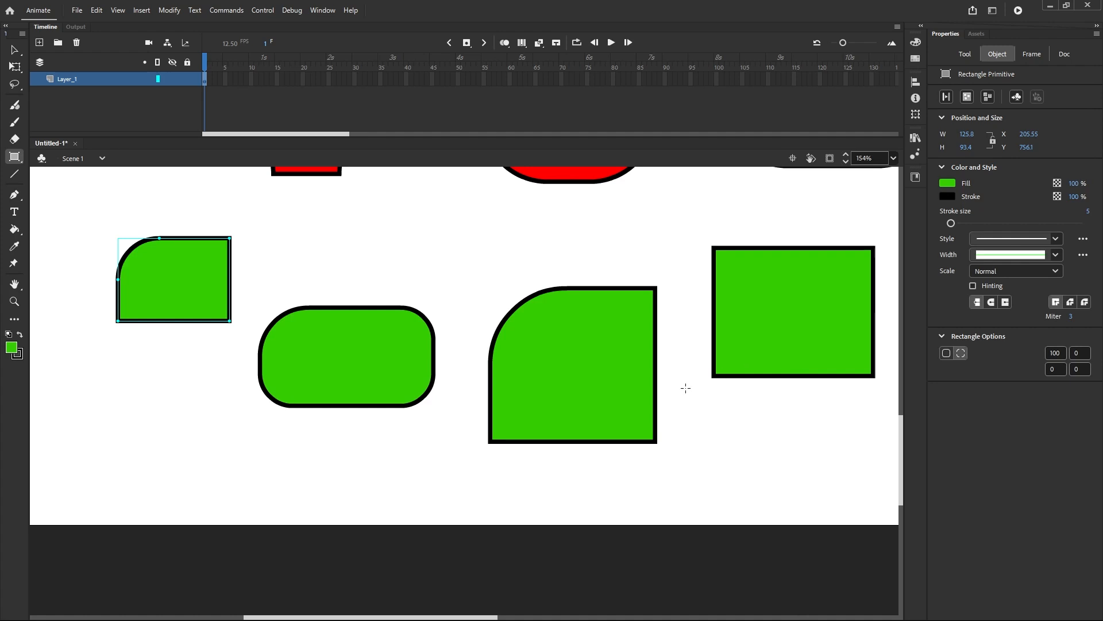
pyautogui.scroll(-3, 680, 387)
pyautogui.scroll(-1, 681, 388)
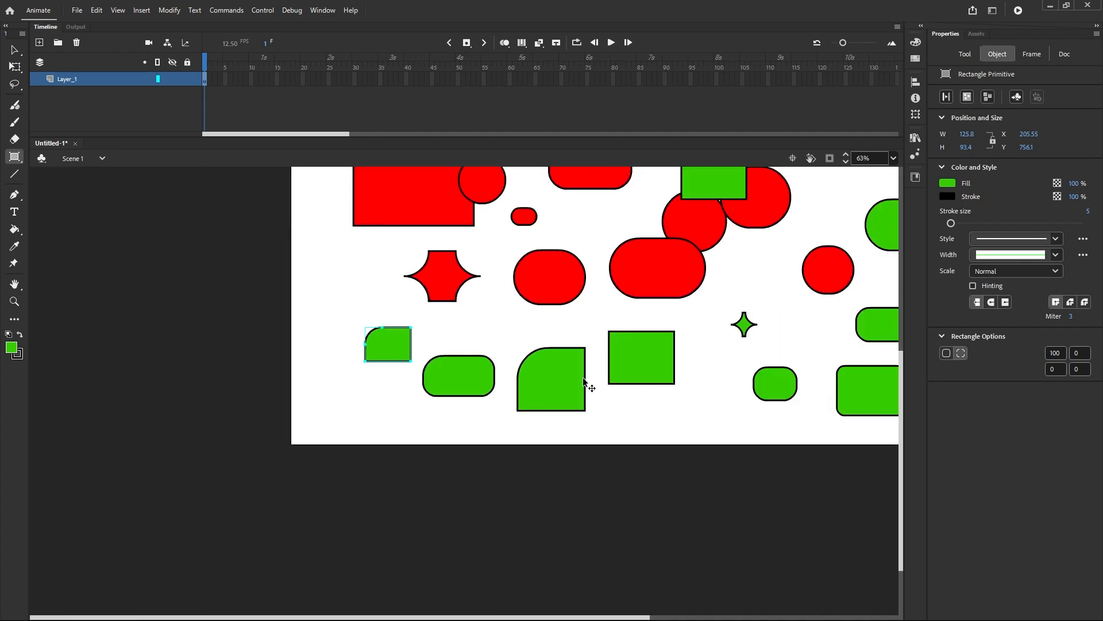
# Step: Switch back to the regular Rectangle tool, and clear the stage by selecting and deleting all the drawn primitives
pyautogui.click(16, 159)
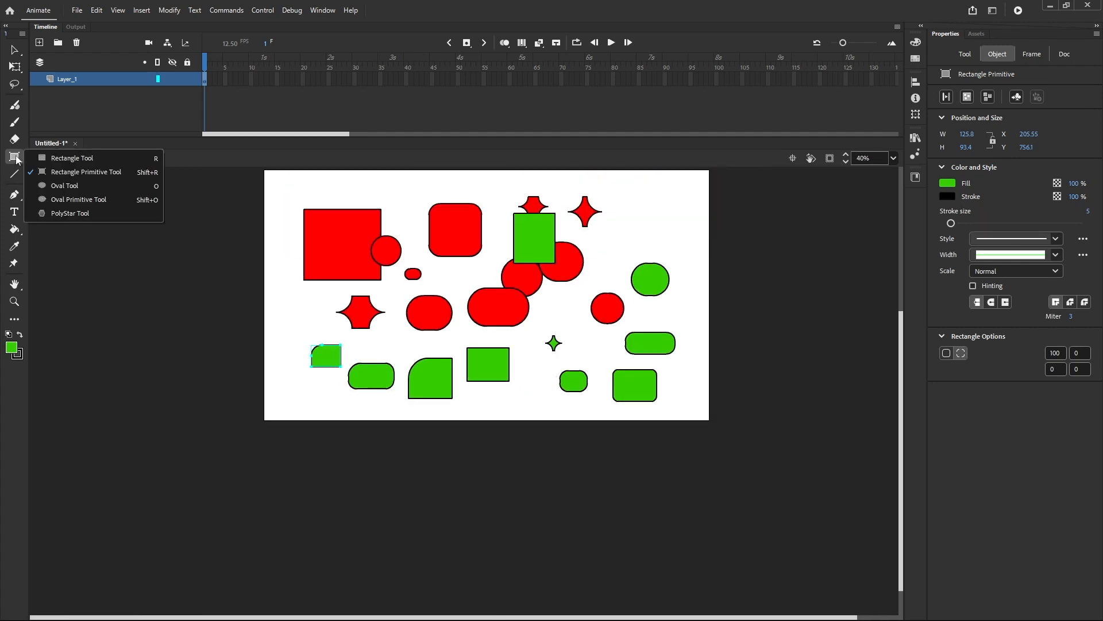
pyautogui.click(56, 161)
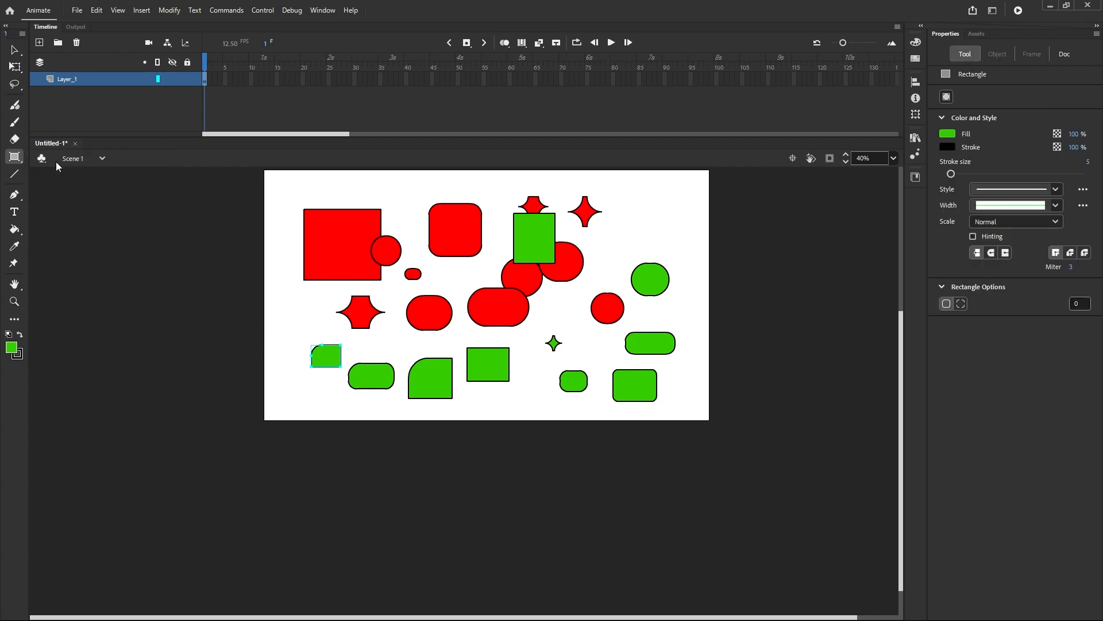
pyautogui.click(15, 50)
pyautogui.moveTo(264, 171); pyautogui.dragTo(809, 455)
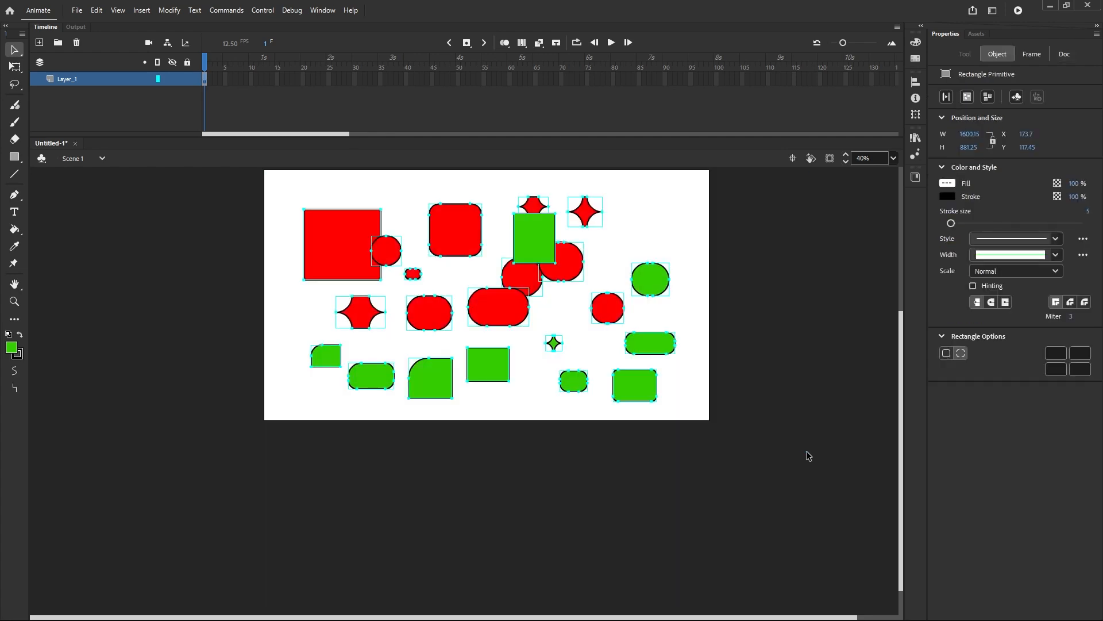
pyautogui.press('Delete')
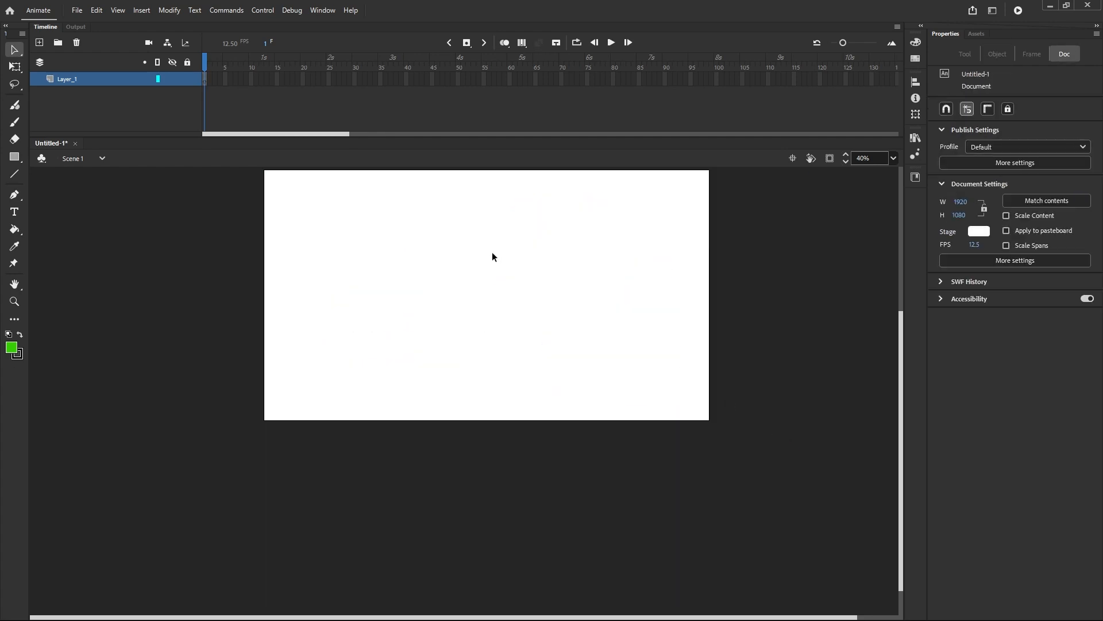
pyautogui.scroll(-2, 468, 331)
pyautogui.scroll(1, 451, 235)
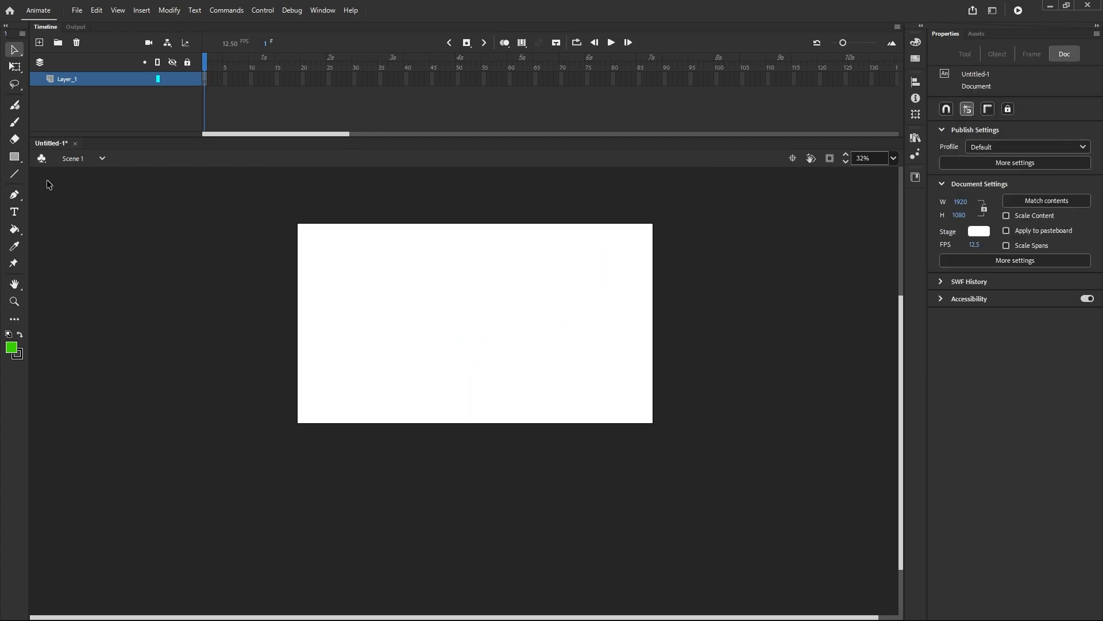
# Step: Draw a small green wedge with the Oval tool, and a full circle mid-stage with start and end angles set to 0
pyautogui.click(13, 161)
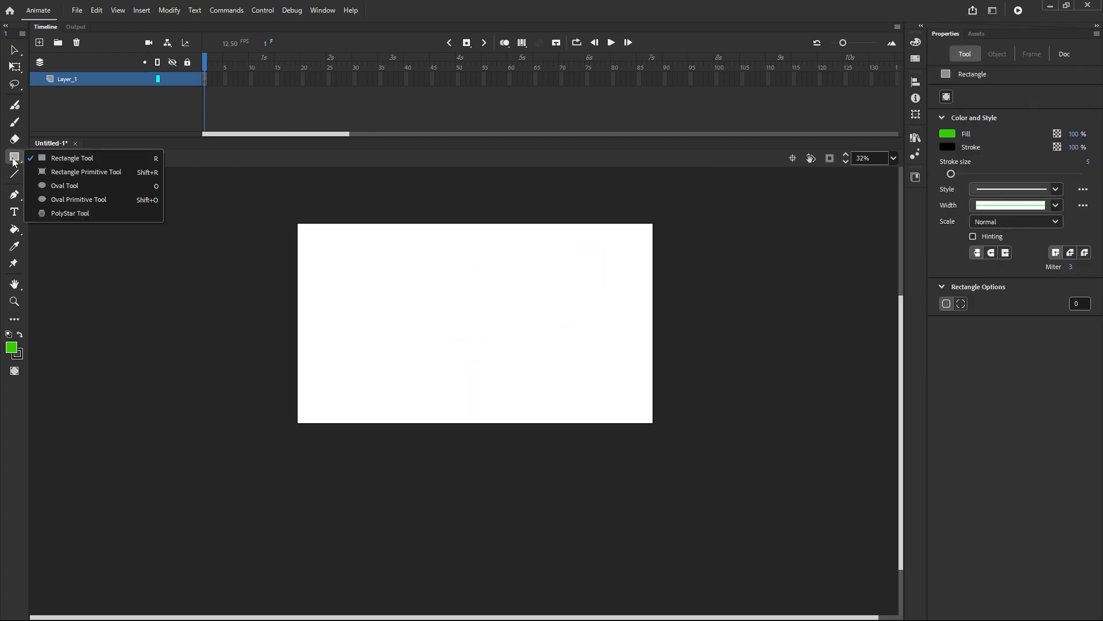
pyautogui.click(48, 186)
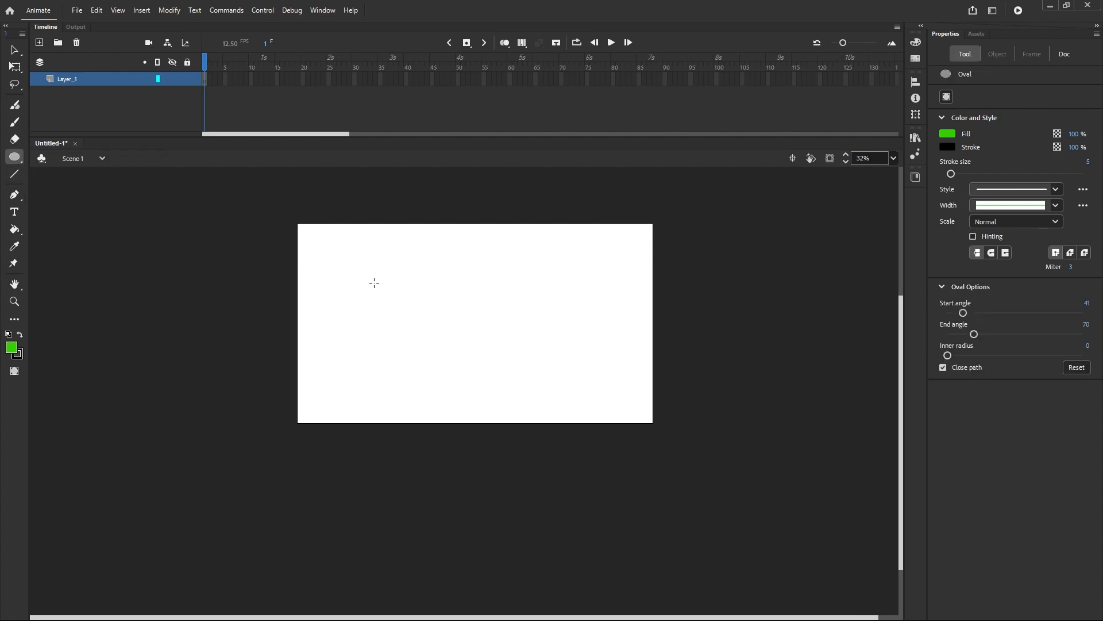
pyautogui.moveTo(352, 268); pyautogui.dragTo(418, 298)
pyautogui.moveTo(974, 334); pyautogui.dragTo(833, 334)
pyautogui.moveTo(963, 318); pyautogui.dragTo(866, 313)
pyautogui.moveTo(458, 256)
pyautogui.mouseDown()
pyautogui.moveTo(520, 303)
pyautogui.moveTo(551, 305)
pyautogui.moveTo(565, 332)
pyautogui.mouseUp()
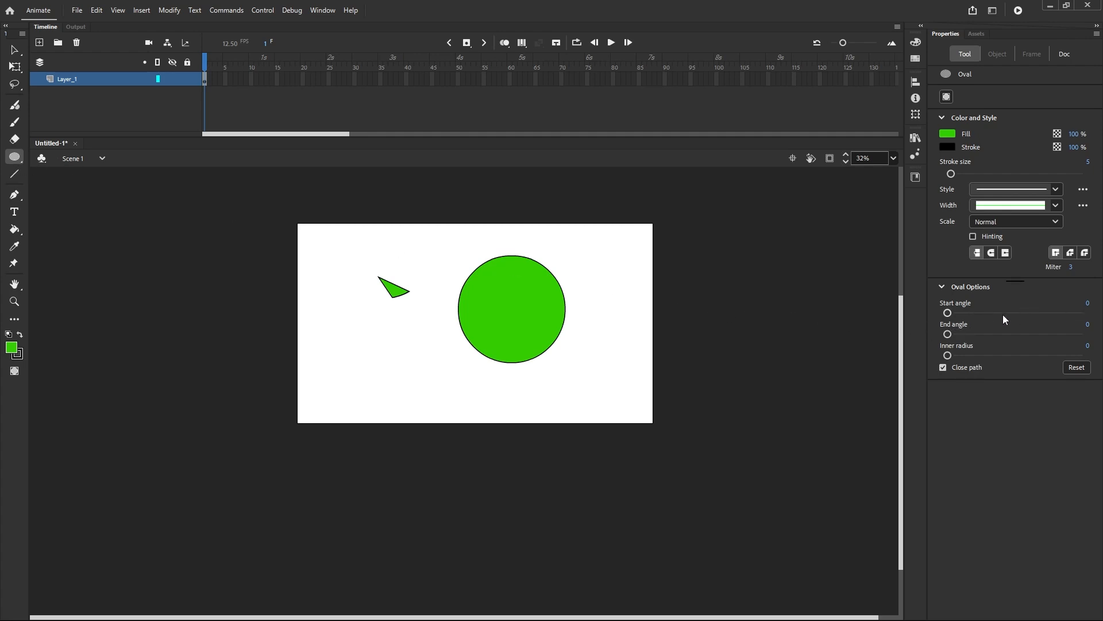
# Step: Draw two small green ovals near the stage's right edge, with the start angle set to 18 for the upper and 45 for the lower
pyautogui.moveTo(948, 315); pyautogui.dragTo(955, 314)
pyautogui.moveTo(597, 246); pyautogui.dragTo(641, 289)
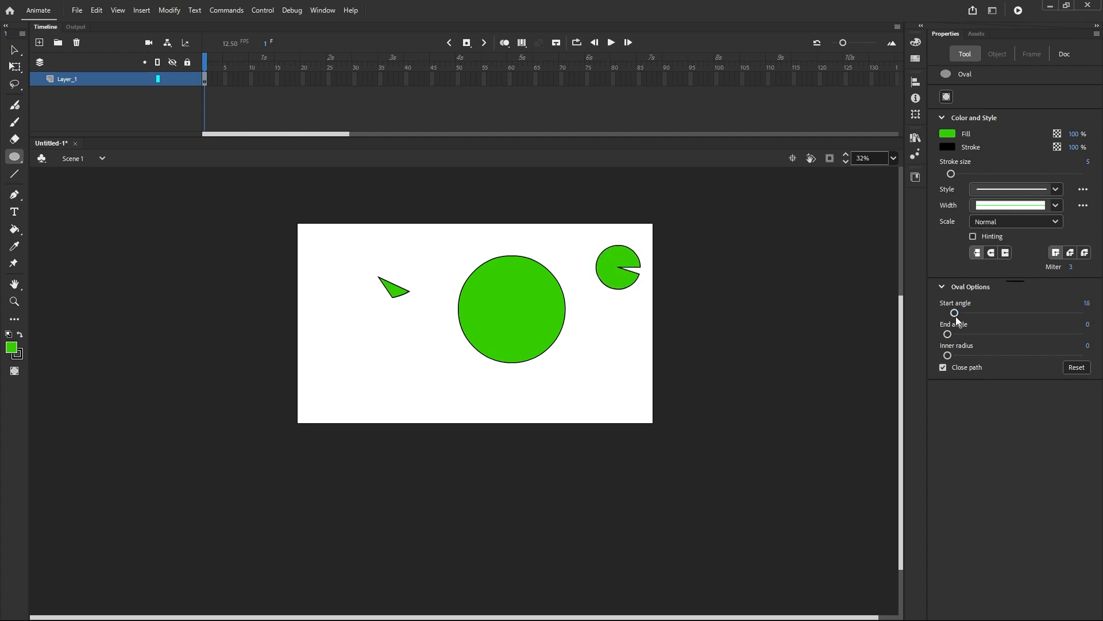
pyautogui.moveTo(956, 313); pyautogui.dragTo(966, 313)
pyautogui.moveTo(609, 324); pyautogui.dragTo(654, 367)
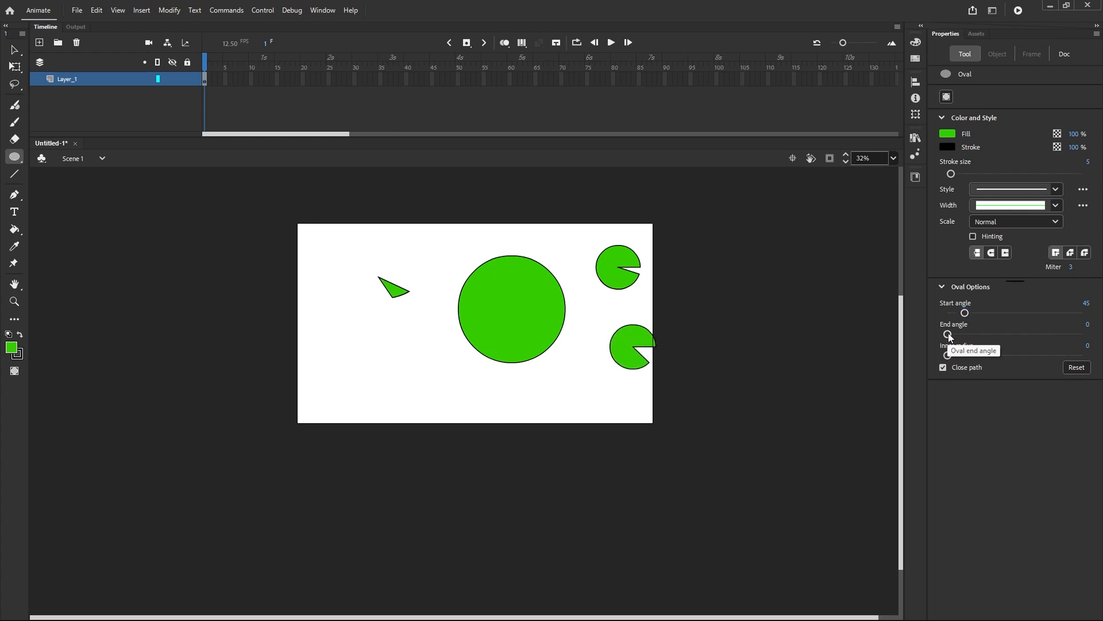
# Step: Draw an oval at the stage's lower left with end angle 31 and a wedge at its upper left with end angle 83
pyautogui.moveTo(948, 335); pyautogui.dragTo(960, 335)
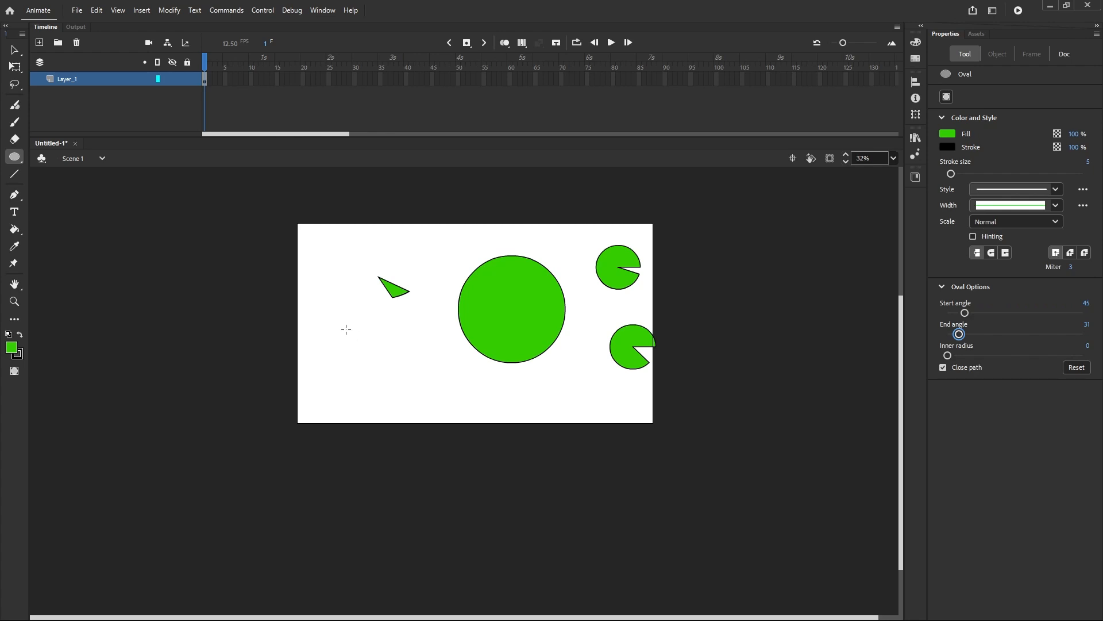
pyautogui.moveTo(345, 329); pyautogui.dragTo(414, 380)
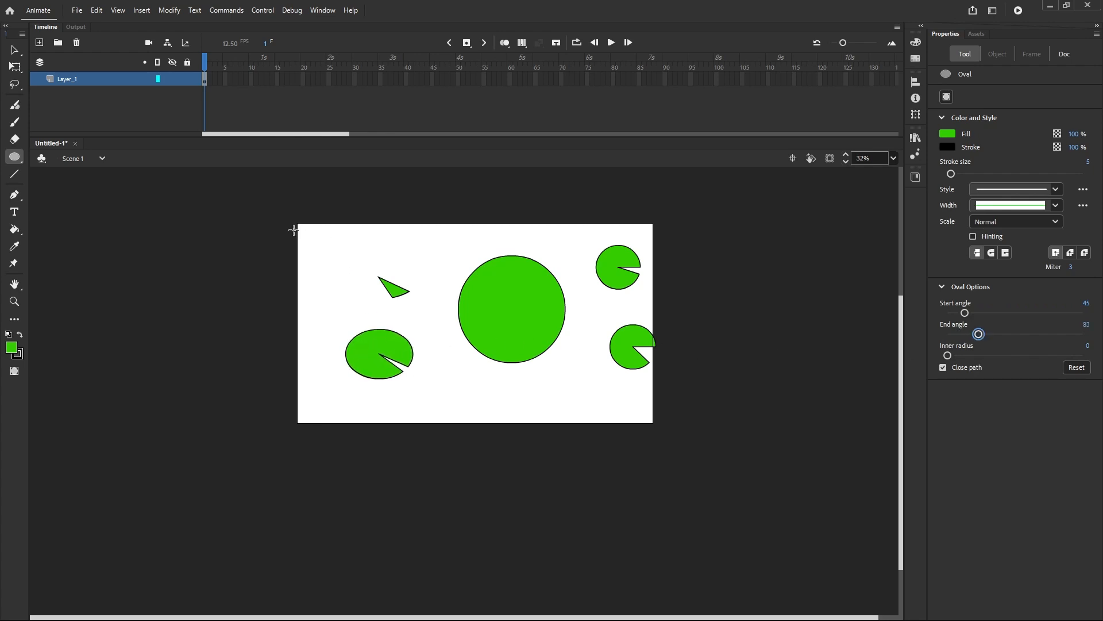
pyautogui.moveTo(293, 230); pyautogui.dragTo(355, 302)
# Step: Set the start and end angles to 0 and draw a ring with inner radius 18 at the stage's lower middle
pyautogui.moveTo(978, 336); pyautogui.dragTo(895, 310)
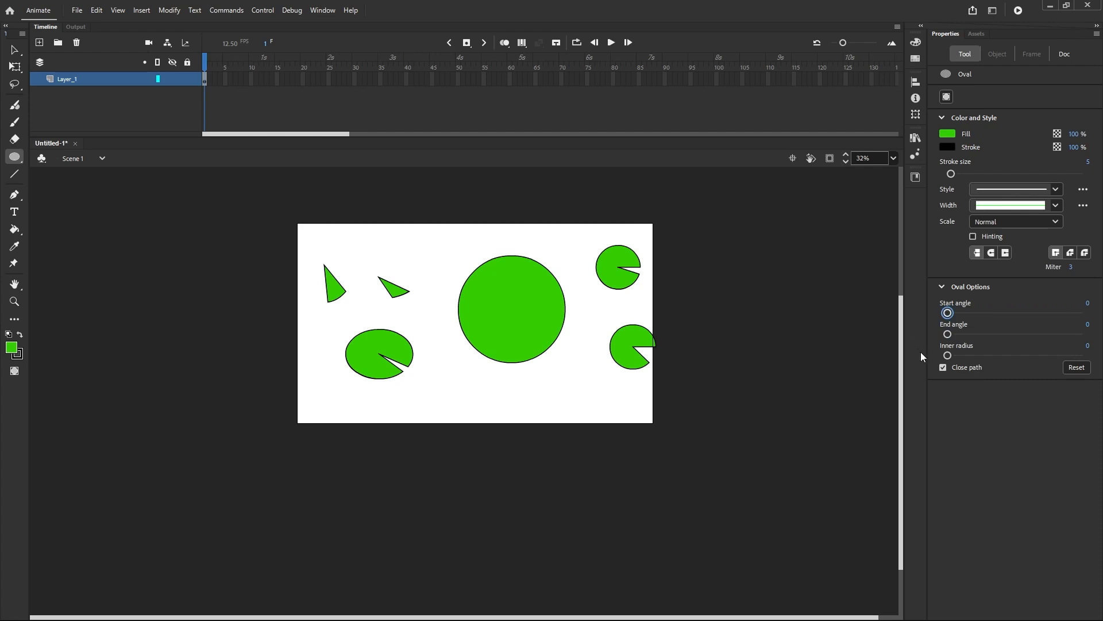
pyautogui.moveTo(947, 356); pyautogui.dragTo(972, 355)
pyautogui.moveTo(436, 369); pyautogui.dragTo(501, 425)
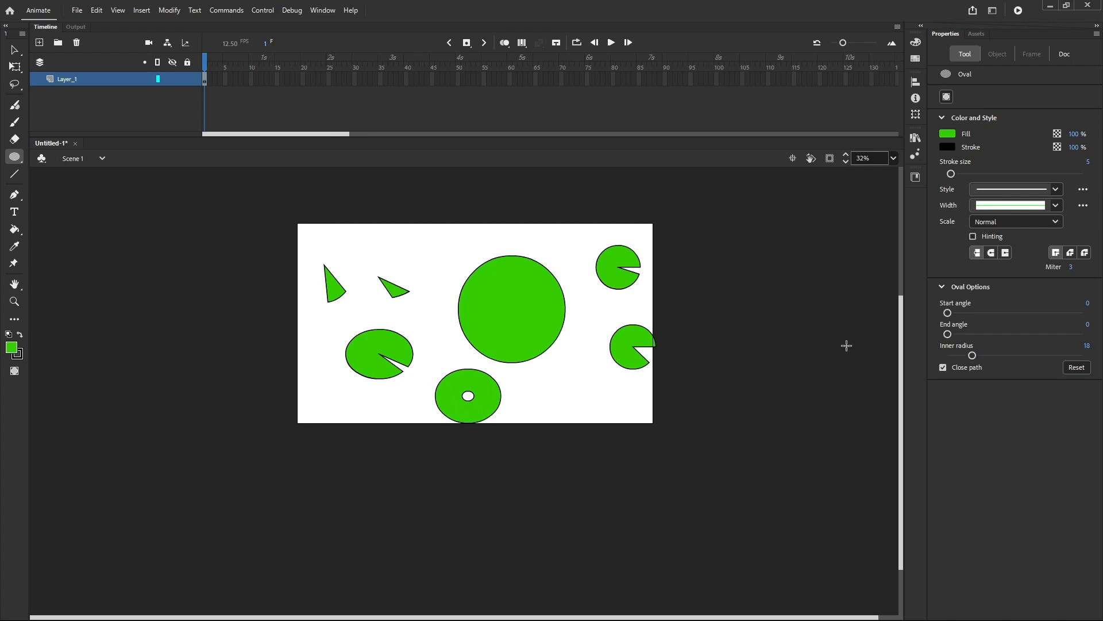
# Step: Draw a larger ring with inner radius 48 over the stage's upper edge, and a plain circle at the lower right with the oval options reset
pyautogui.moveTo(971, 355); pyautogui.dragTo(1013, 355)
pyautogui.moveTo(371, 201)
pyautogui.mouseDown()
pyautogui.moveTo(463, 275)
pyautogui.moveTo(456, 281)
pyautogui.moveTo(506, 329)
pyautogui.moveTo(481, 317)
pyautogui.moveTo(484, 305)
pyautogui.mouseUp()
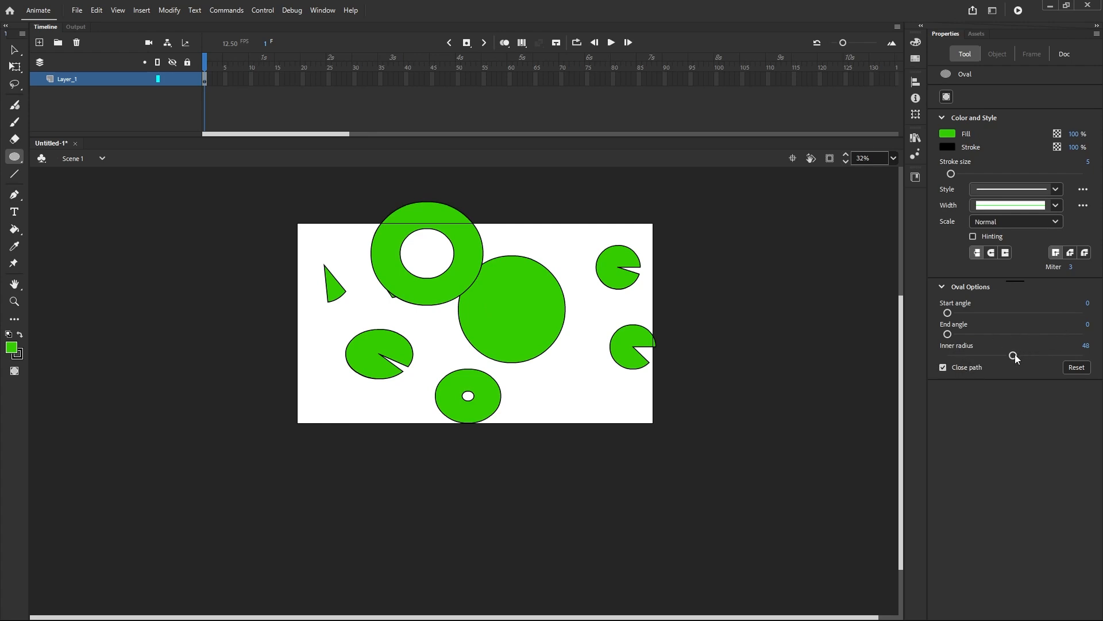
pyautogui.click(1076, 367)
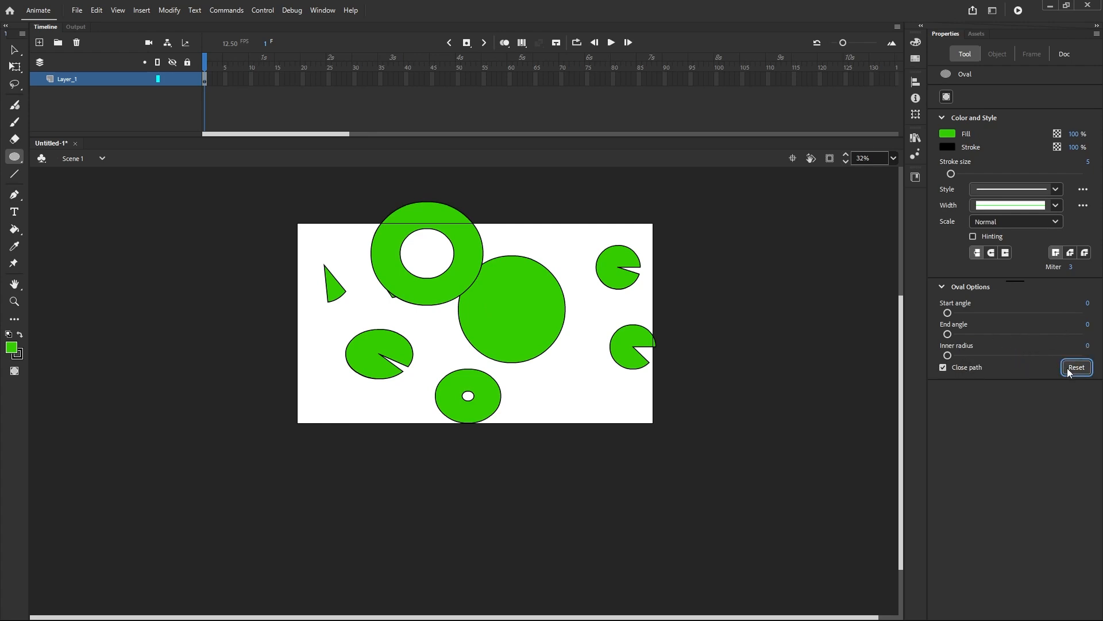
pyautogui.moveTo(547, 317); pyautogui.dragTo(640, 408)
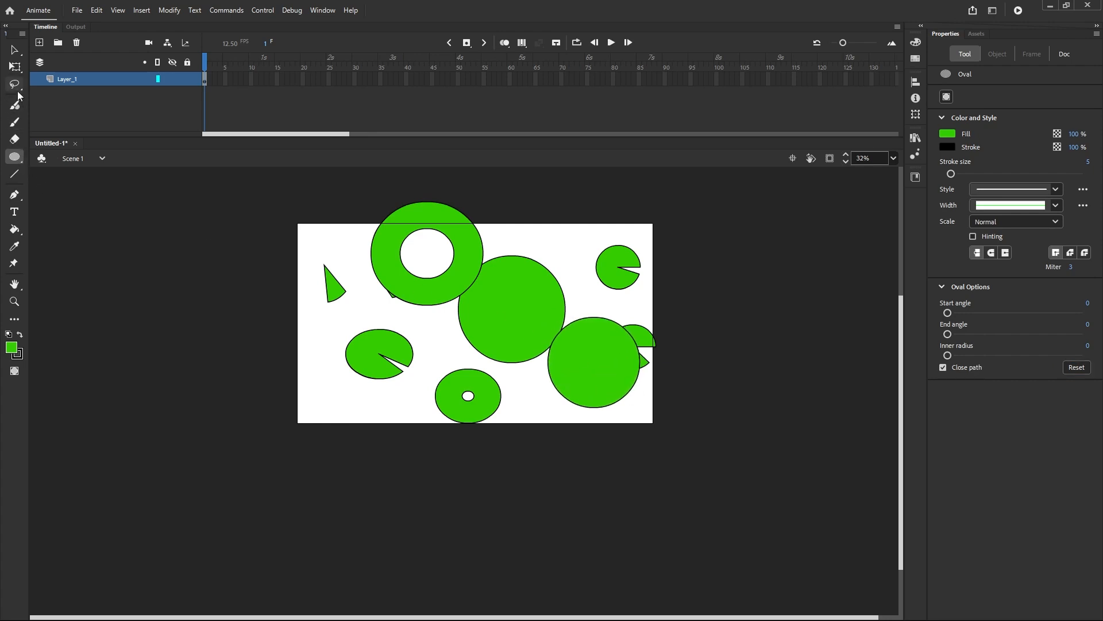
# Step: Clear the stage by selecting and deleting all the drawn ovals
pyautogui.click(15, 50)
pyautogui.moveTo(274, 189); pyautogui.dragTo(710, 477)
pyautogui.press('Delete')
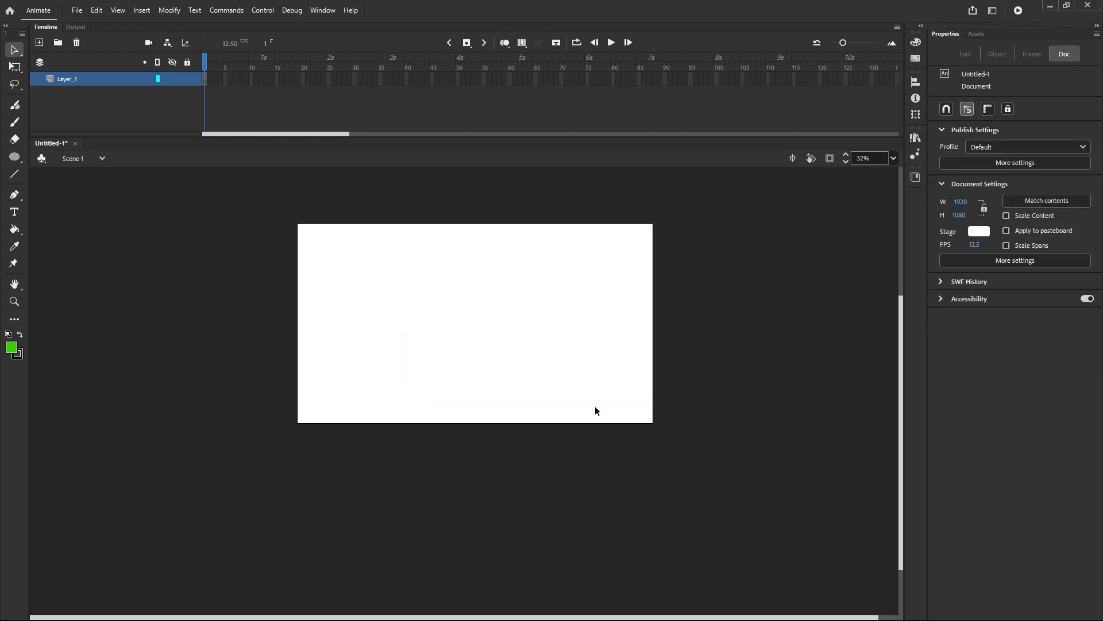
# Step: With the Oval Primitive tool, discard a trial shape and draw a circle about 425 px wide with both angles and the inner radius at 0
pyautogui.click(15, 158)
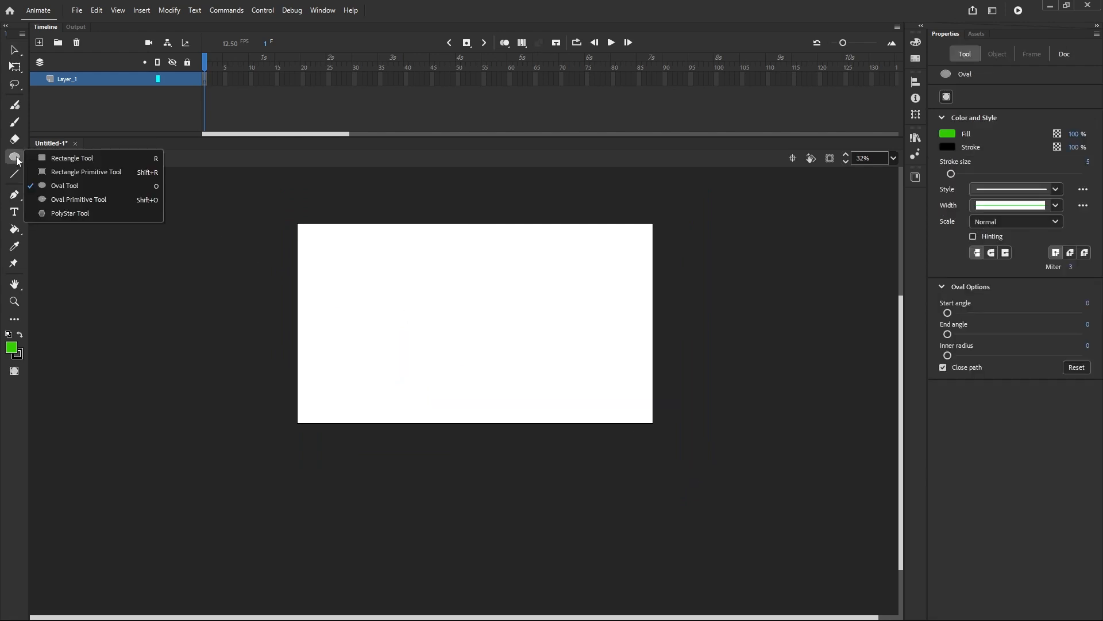
pyautogui.click(89, 201)
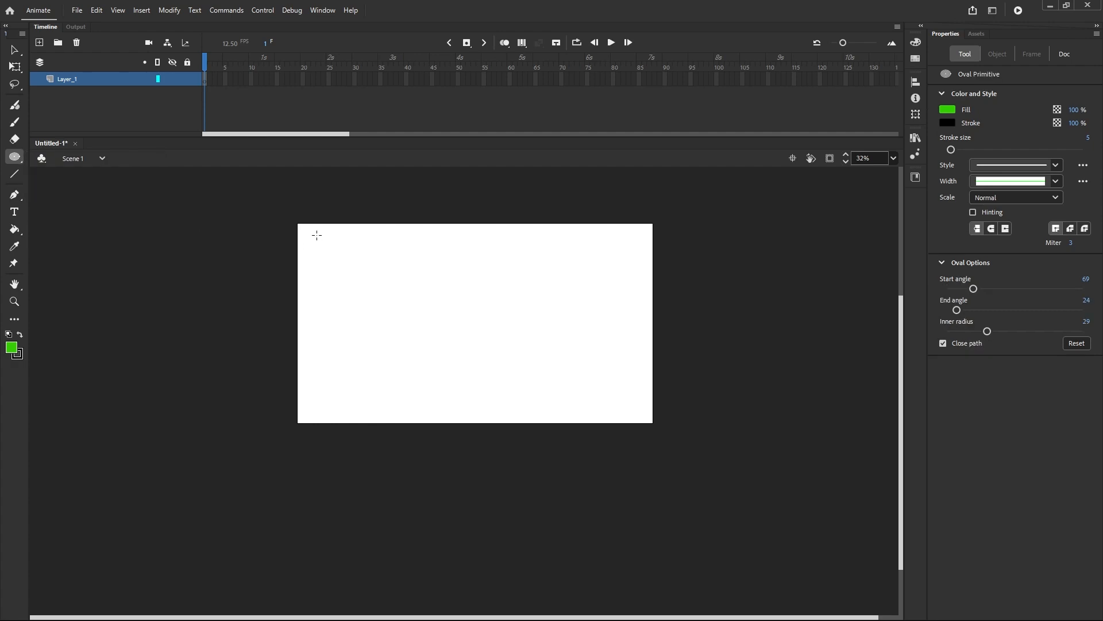
pyautogui.moveTo(317, 235); pyautogui.dragTo(407, 303)
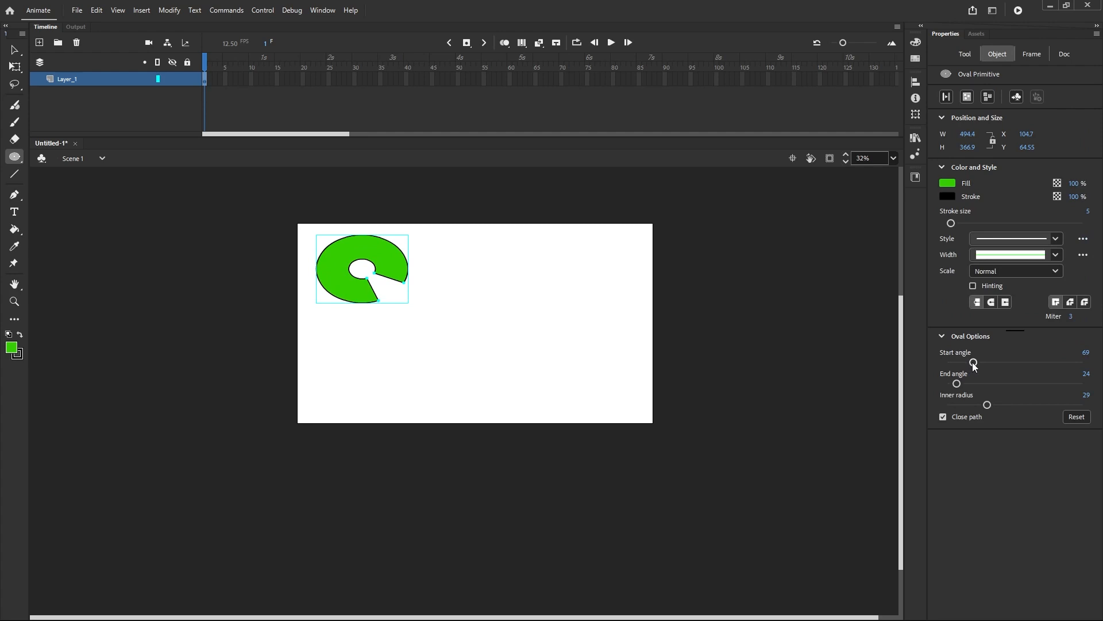
pyautogui.press('Delete')
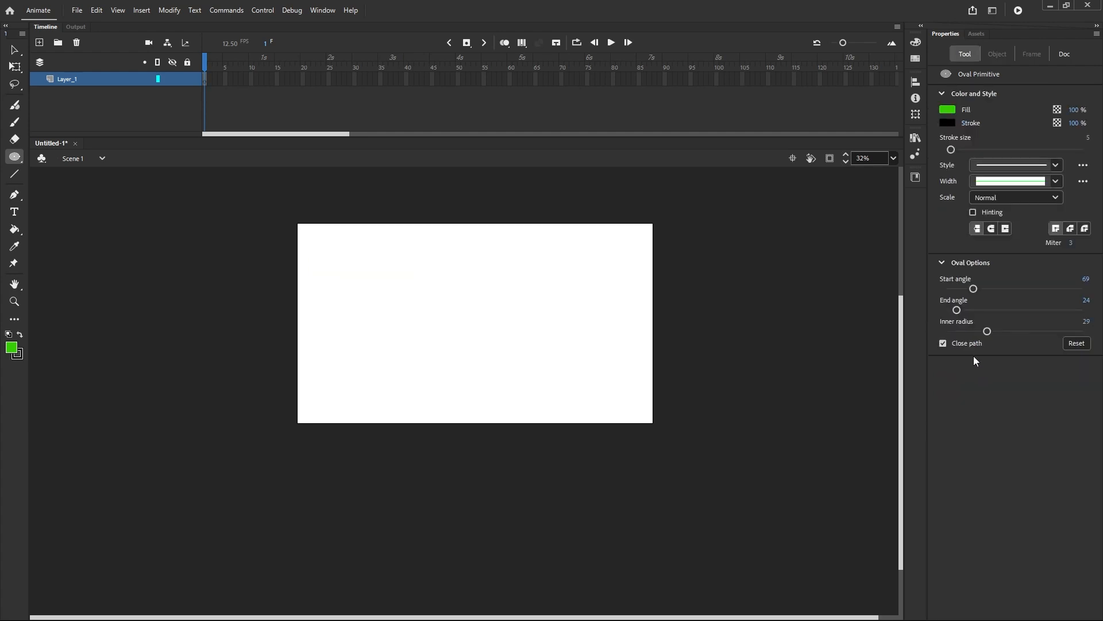
pyautogui.moveTo(974, 289); pyautogui.dragTo(896, 291)
pyautogui.moveTo(986, 332); pyautogui.dragTo(871, 315)
pyautogui.moveTo(327, 246); pyautogui.dragTo(404, 308)
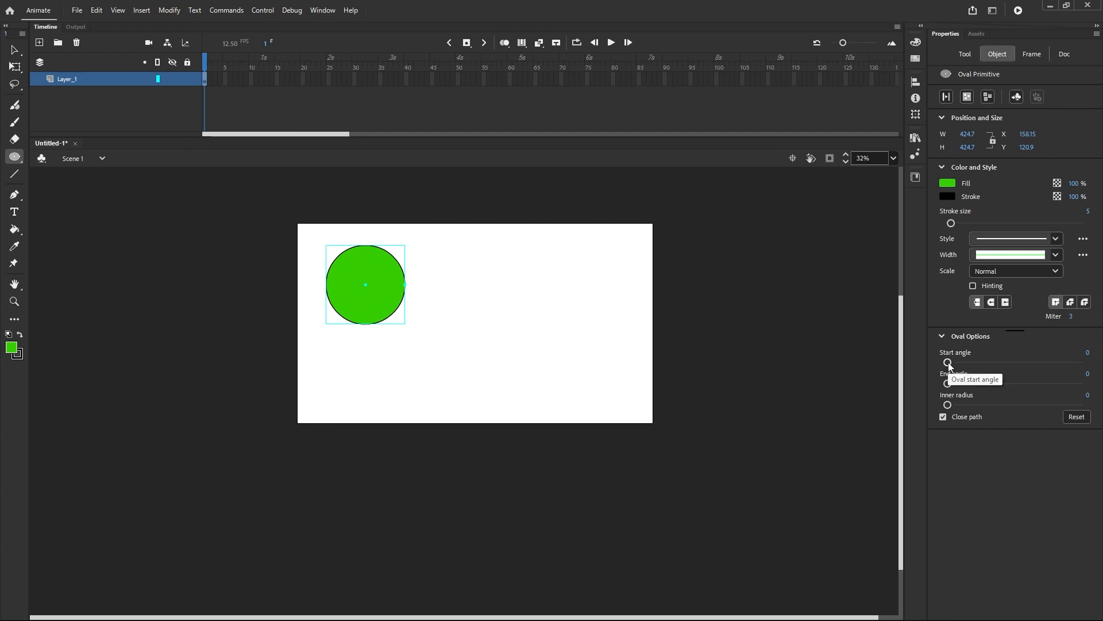
# Step: Set the circle primitive's start angle to 66, end angle to 18 and inner radius to 52
pyautogui.moveTo(948, 363)
pyautogui.mouseDown()
pyautogui.moveTo(967, 365)
pyautogui.moveTo(948, 366)
pyautogui.moveTo(963, 362)
pyautogui.moveTo(948, 383)
pyautogui.mouseUp()
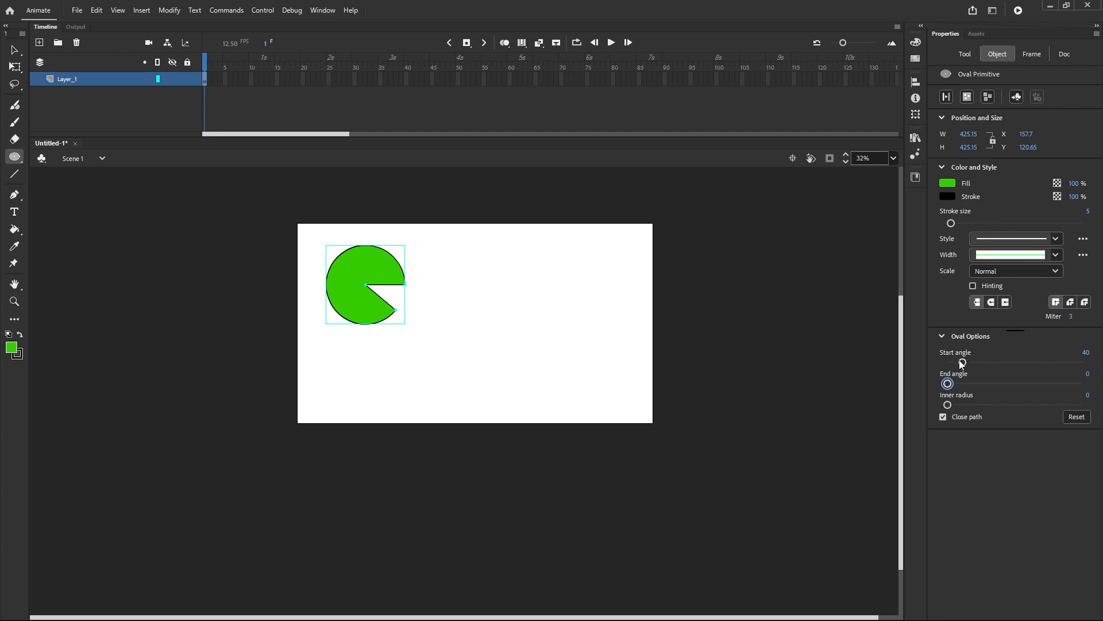
pyautogui.moveTo(963, 362)
pyautogui.mouseDown()
pyautogui.moveTo(960, 385)
pyautogui.moveTo(948, 385)
pyautogui.moveTo(967, 386)
pyautogui.moveTo(954, 384)
pyautogui.moveTo(971, 361)
pyautogui.mouseUp()
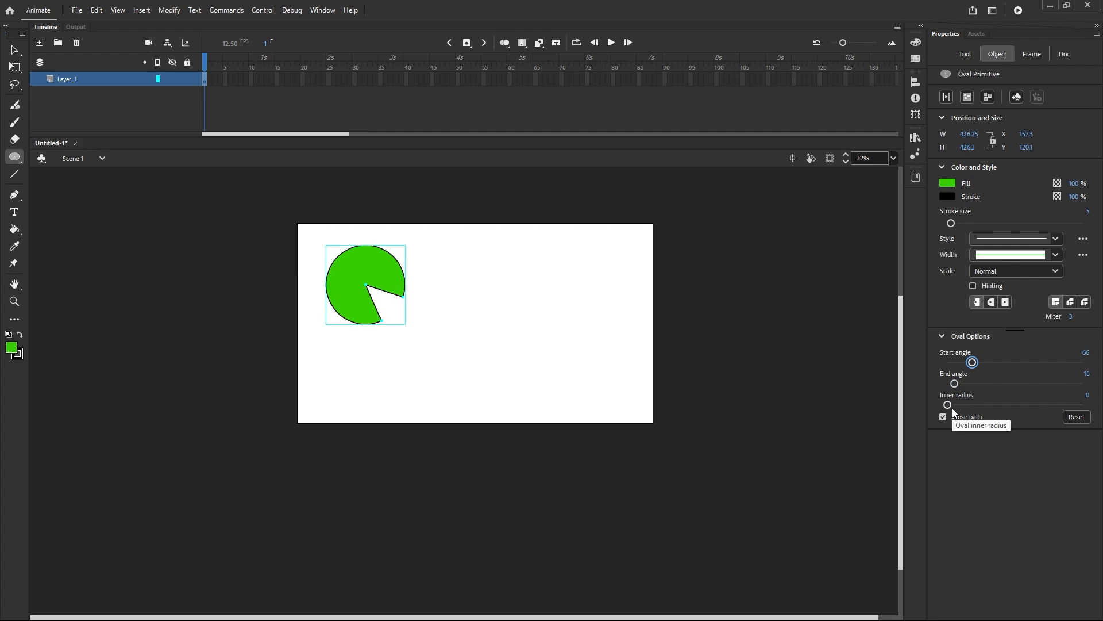
pyautogui.moveTo(949, 406); pyautogui.dragTo(1021, 395)
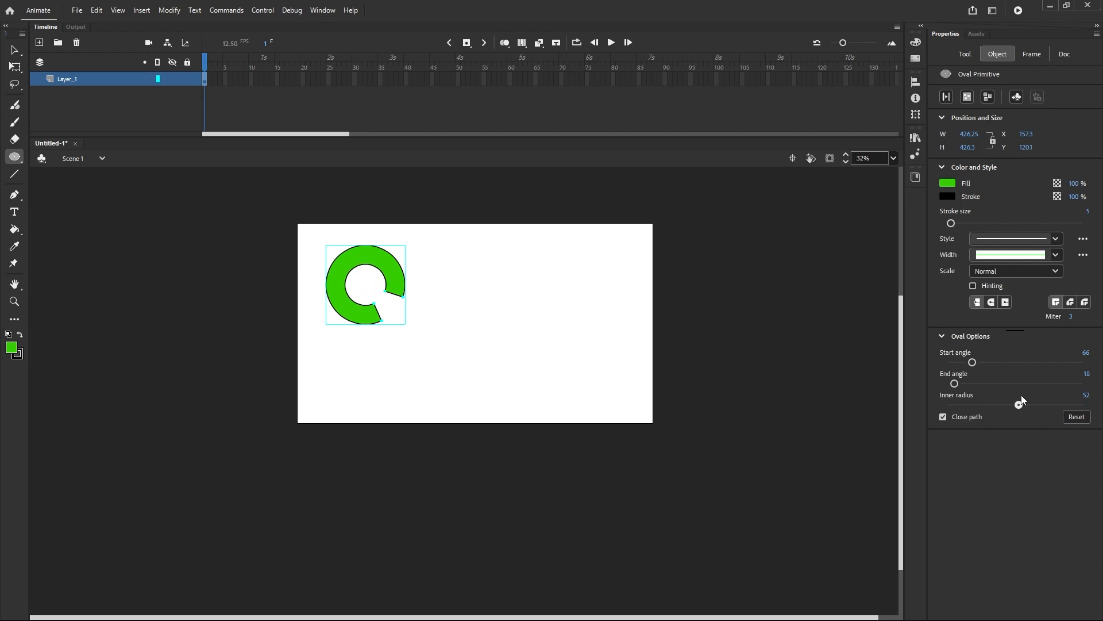
# Step: Turn the primitive's Close path option off and on again, and reset its oval options to the defaults
pyautogui.click(944, 416)
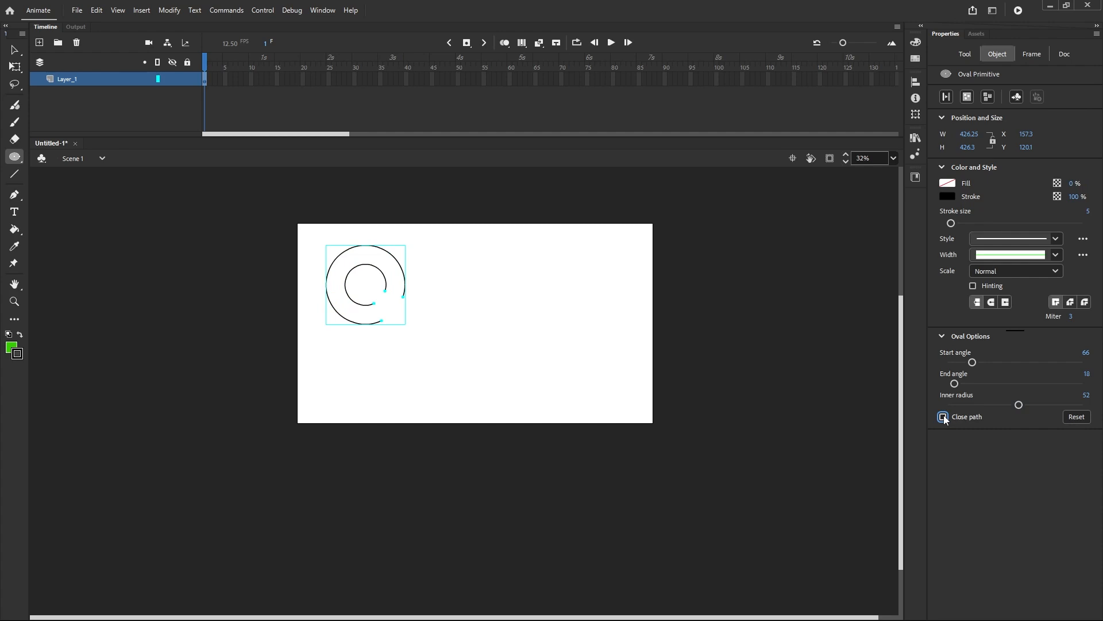
pyautogui.click(944, 416)
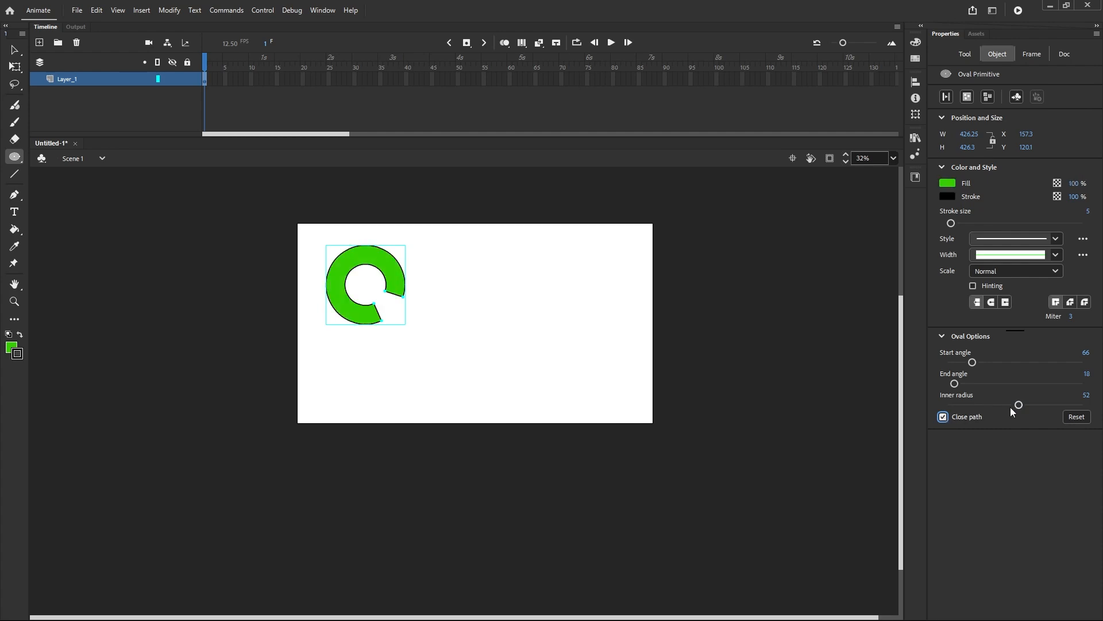
pyautogui.click(1076, 417)
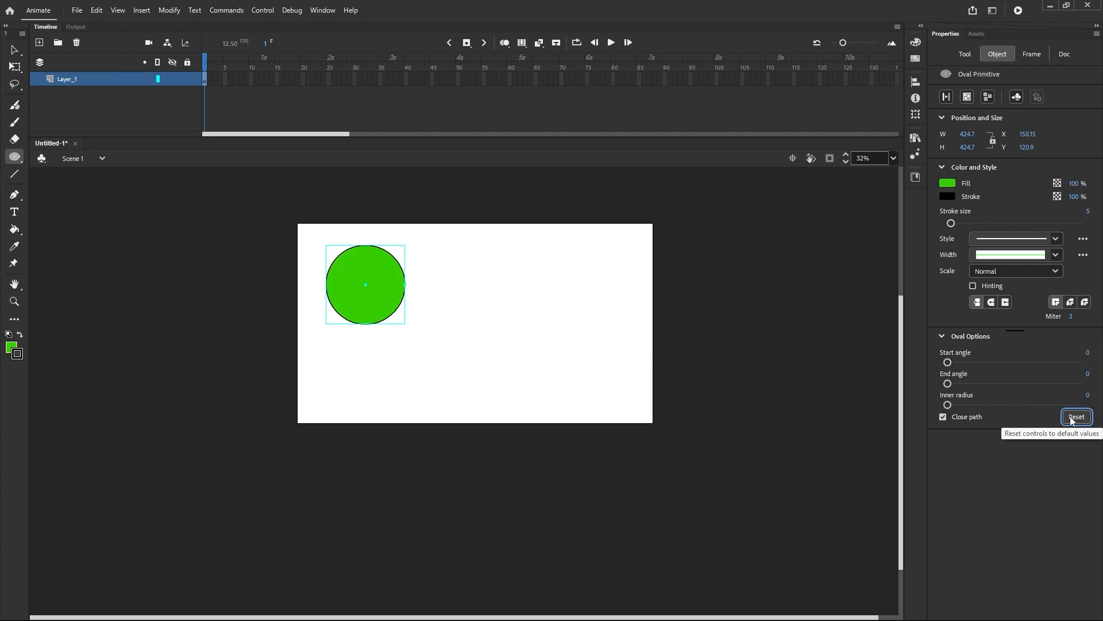
# Step: Draw a green five-sided polygon with the PolyStar tool beside the circle, at the stage's upper edge
pyautogui.click(19, 162)
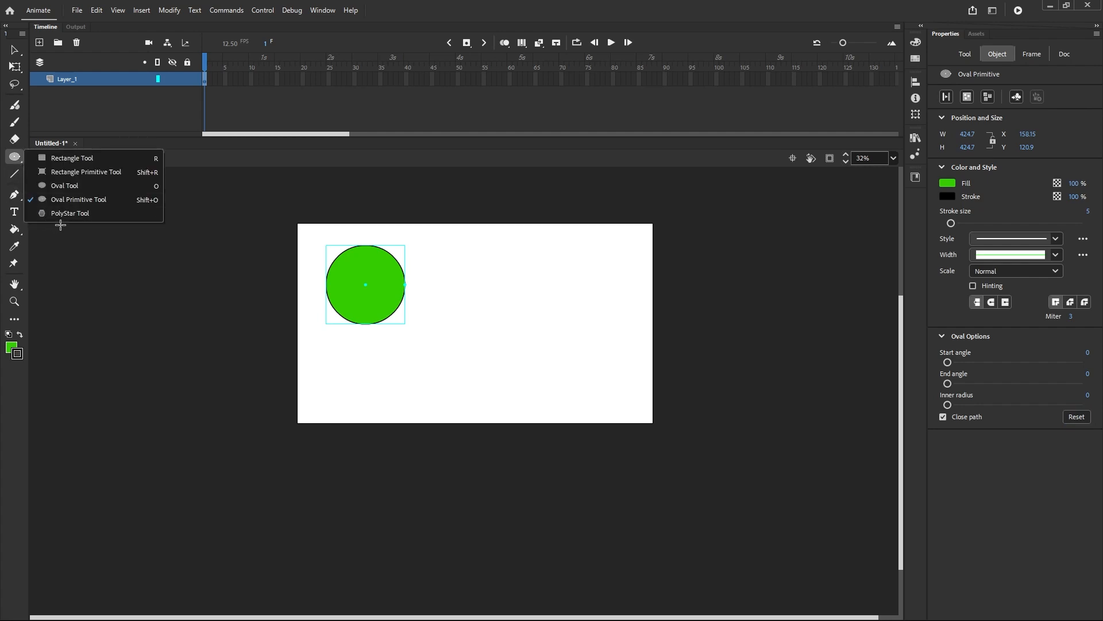
pyautogui.click(77, 213)
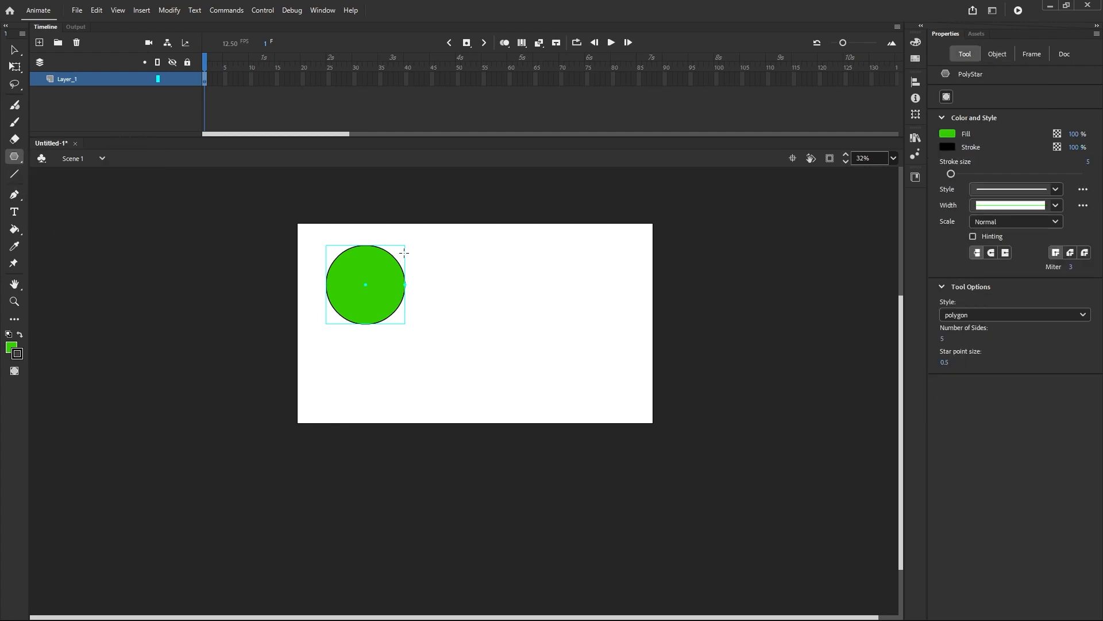
pyautogui.moveTo(444, 256); pyautogui.dragTo(475, 242)
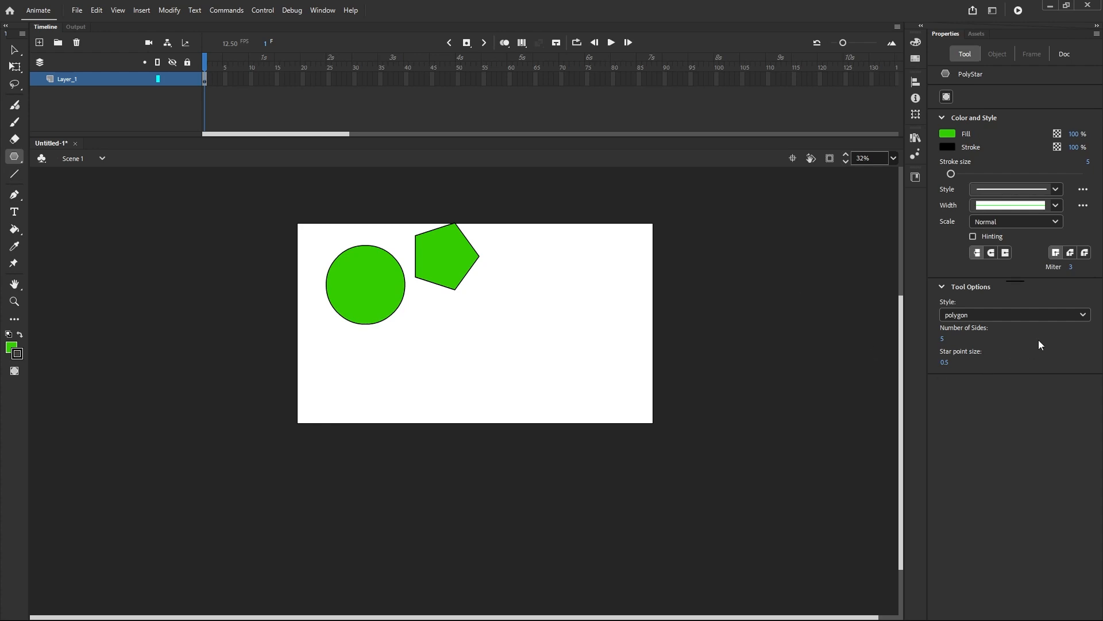
# Step: Switch the PolyStar style to star and draw several five-pointed green stars of different sizes and rotations around the stage
pyautogui.click(1076, 315)
pyautogui.click(953, 342)
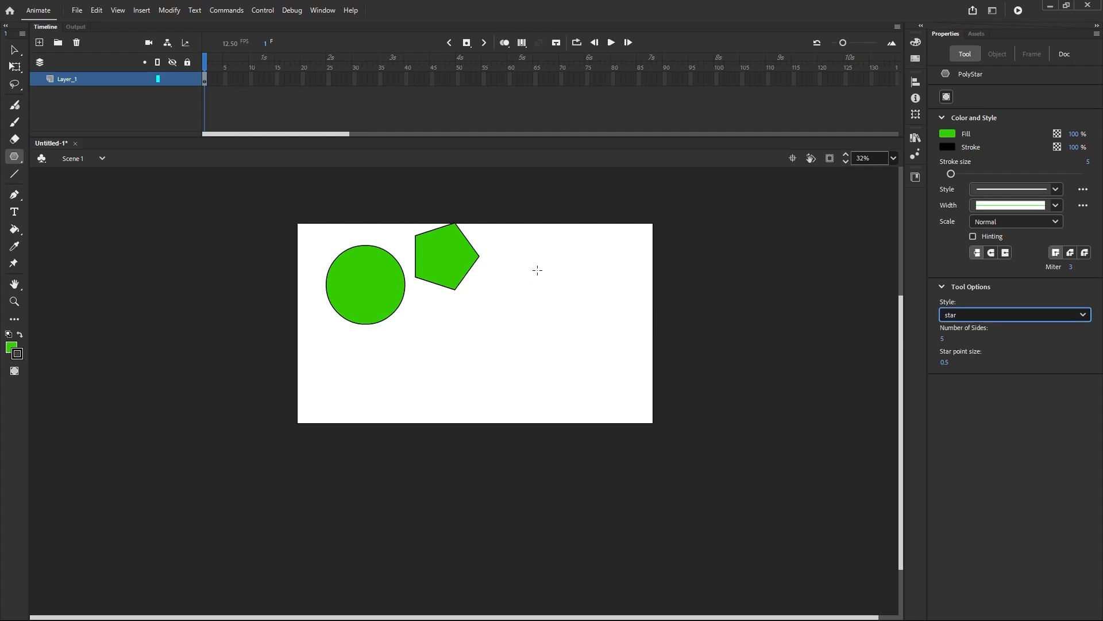
pyautogui.moveTo(537, 270); pyautogui.dragTo(579, 297)
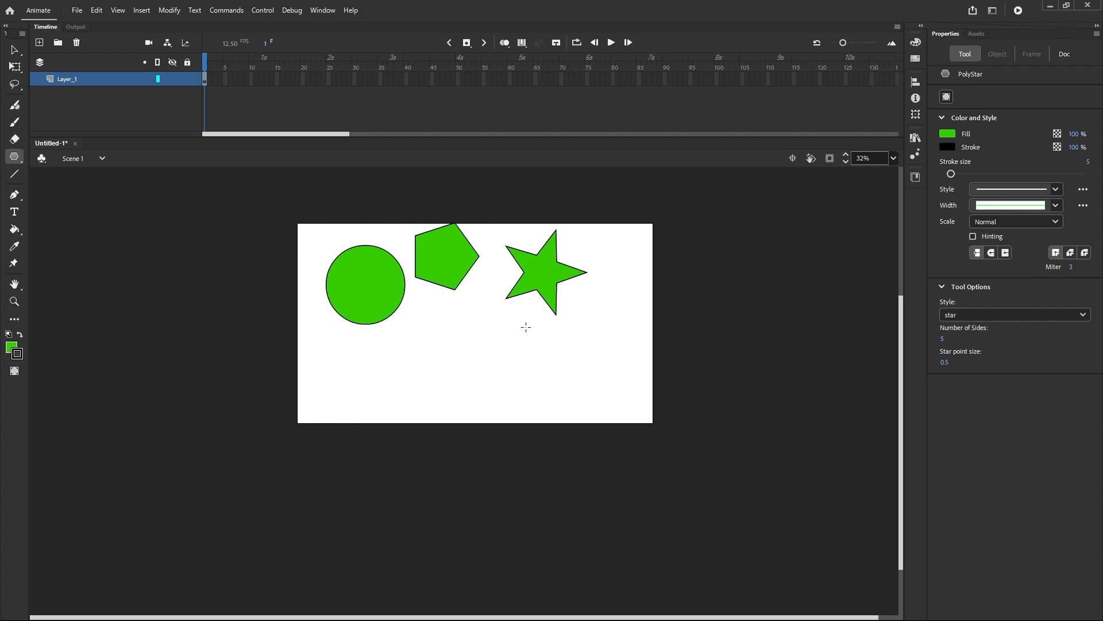
pyautogui.moveTo(453, 338); pyautogui.dragTo(475, 356)
pyautogui.moveTo(508, 371); pyautogui.dragTo(591, 380)
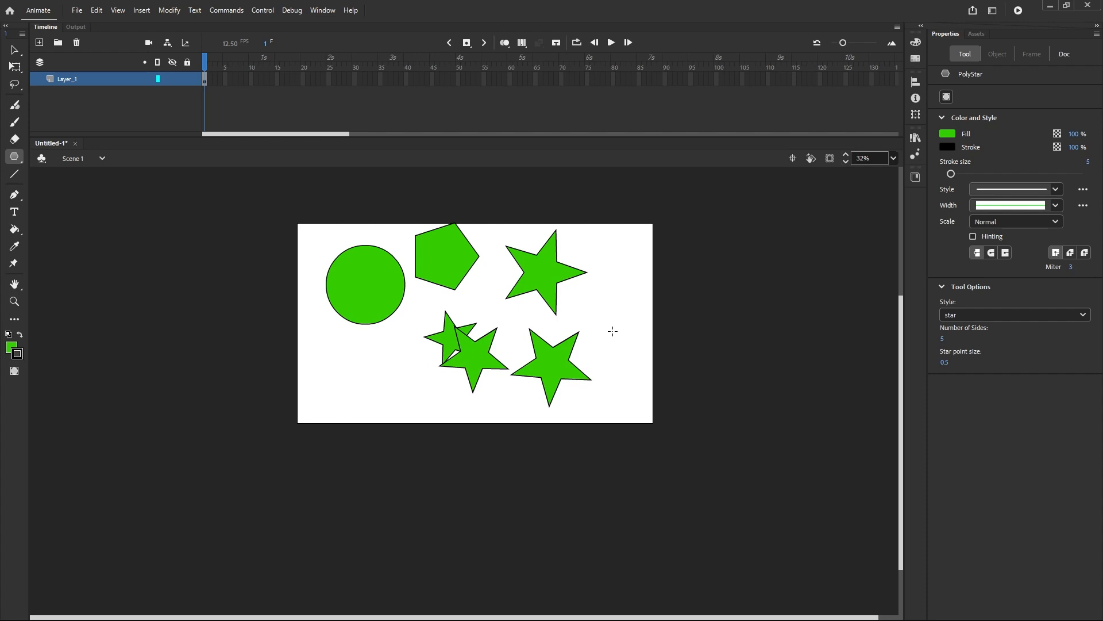
pyautogui.moveTo(609, 329); pyautogui.dragTo(630, 343)
pyautogui.moveTo(381, 347); pyautogui.dragTo(425, 373)
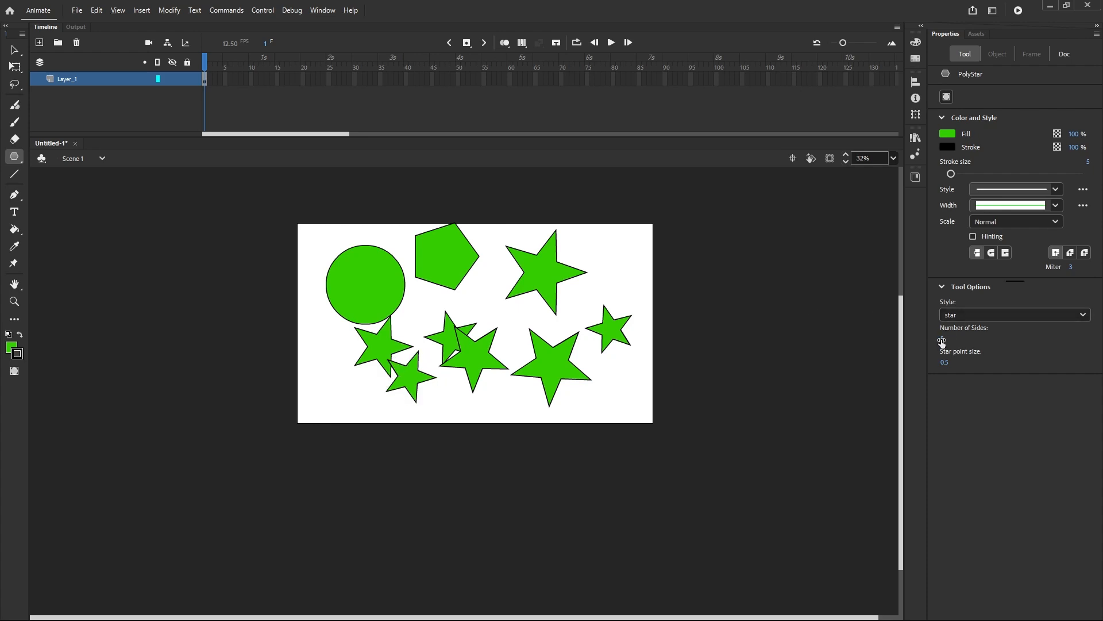
# Step: Set the number of sides to 9 and the fill to red, and draw a larger and a smaller star in the stage's upper half
pyautogui.moveTo(941, 341); pyautogui.dragTo(950, 344)
pyautogui.click(12, 348)
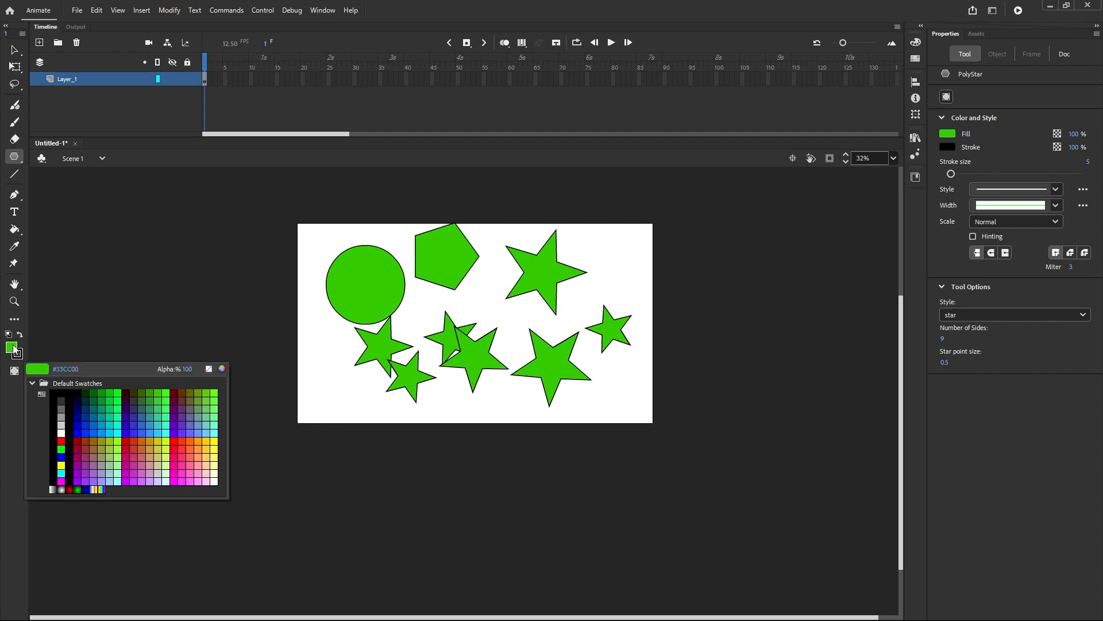
pyautogui.click(174, 441)
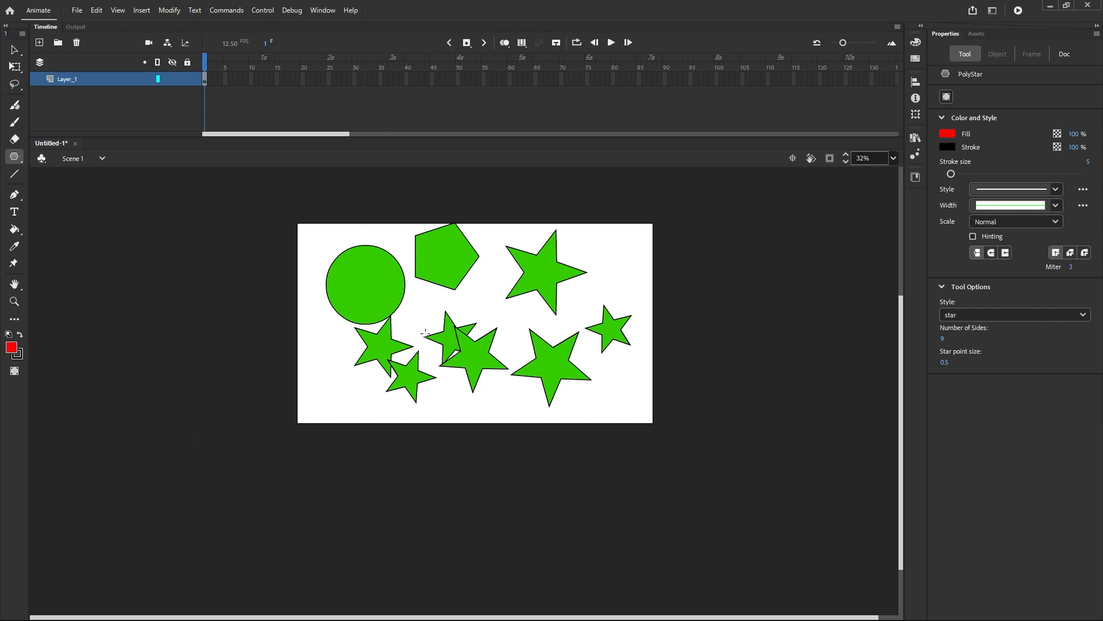
pyautogui.moveTo(483, 285); pyautogui.dragTo(506, 308)
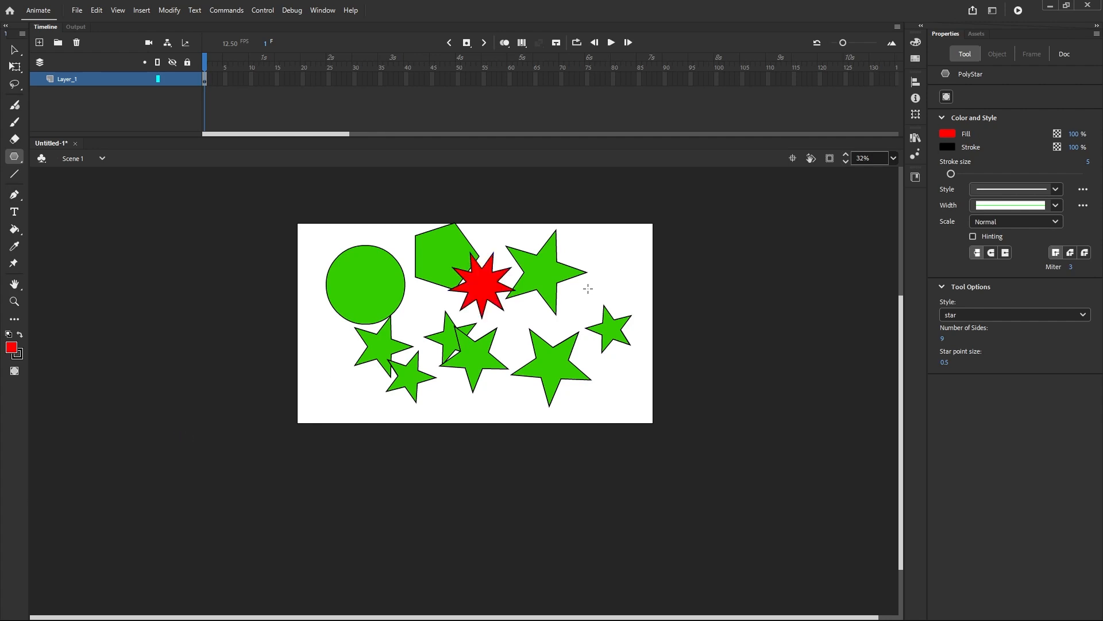
pyautogui.moveTo(586, 260); pyautogui.dragTo(601, 269)
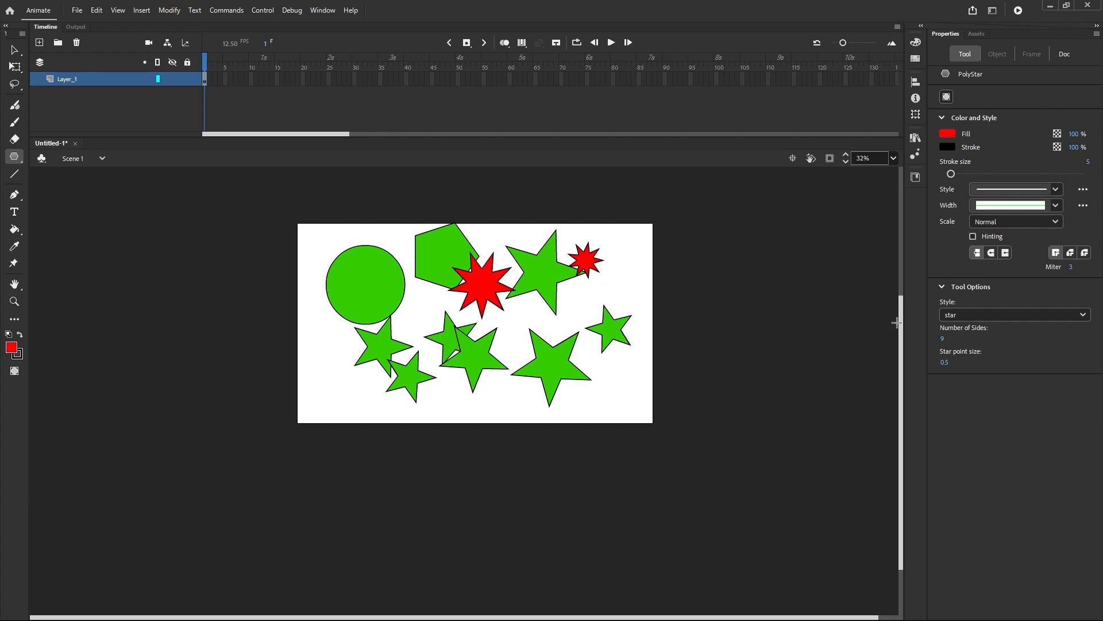
# Step: Set the number of sides to 16 and draw red stars beside the green circle and at the stage's centre
pyautogui.click(942, 338)
pyautogui.write('16')
pyautogui.press('Return')
pyautogui.moveTo(390, 299); pyautogui.dragTo(497, 360)
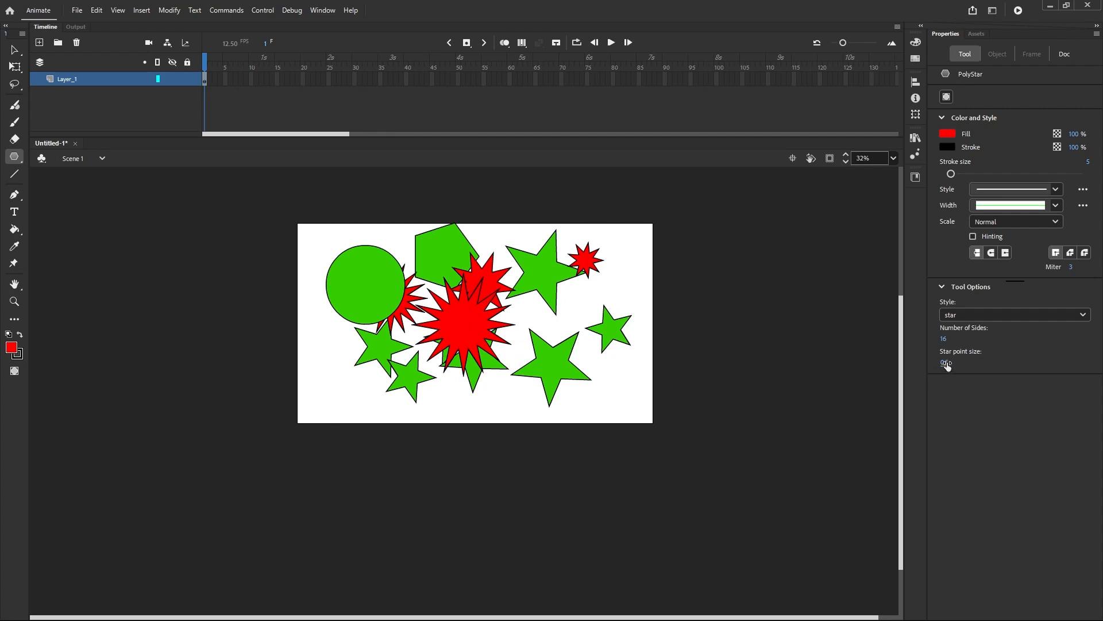
# Step: Set the star point size to 1 and draw a small red 16-sided star near the stage's right edge, plus a larger 5-sided one above it
pyautogui.moveTo(949, 363); pyautogui.dragTo(964, 363)
pyautogui.moveTo(589, 326); pyautogui.dragTo(615, 350)
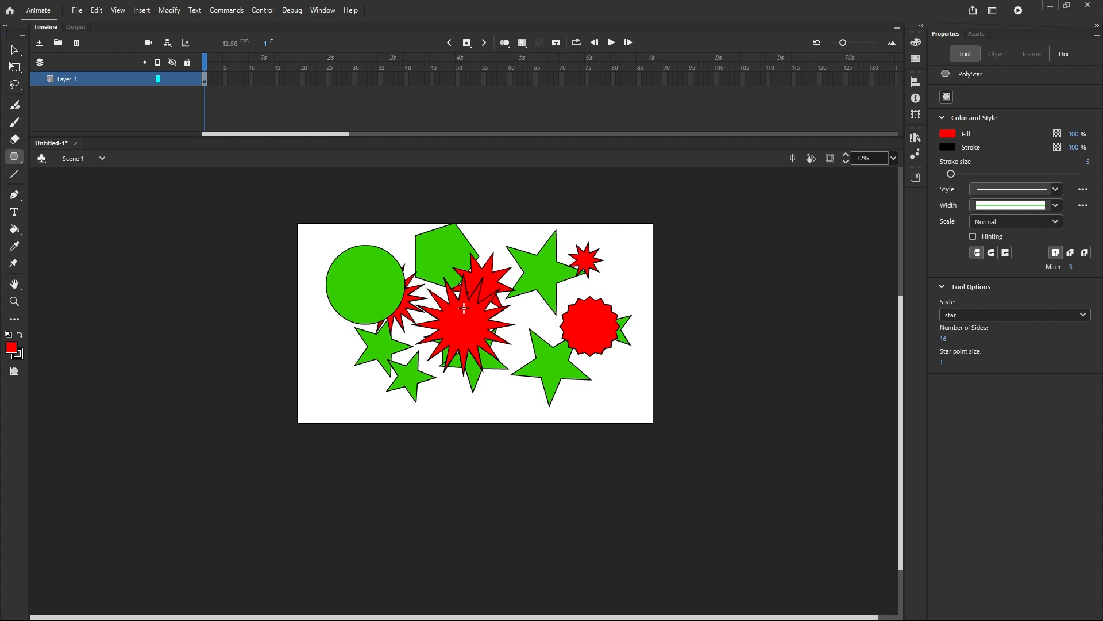
pyautogui.click(945, 342)
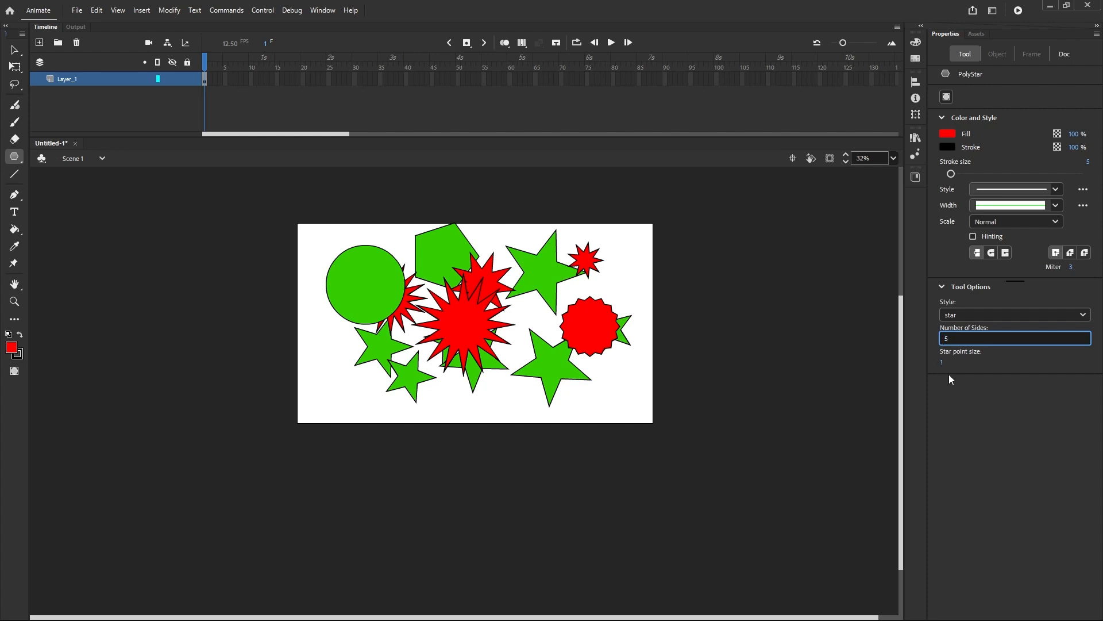
pyautogui.write('5')
pyautogui.press('Return')
pyautogui.moveTo(594, 270); pyautogui.dragTo(632, 287)
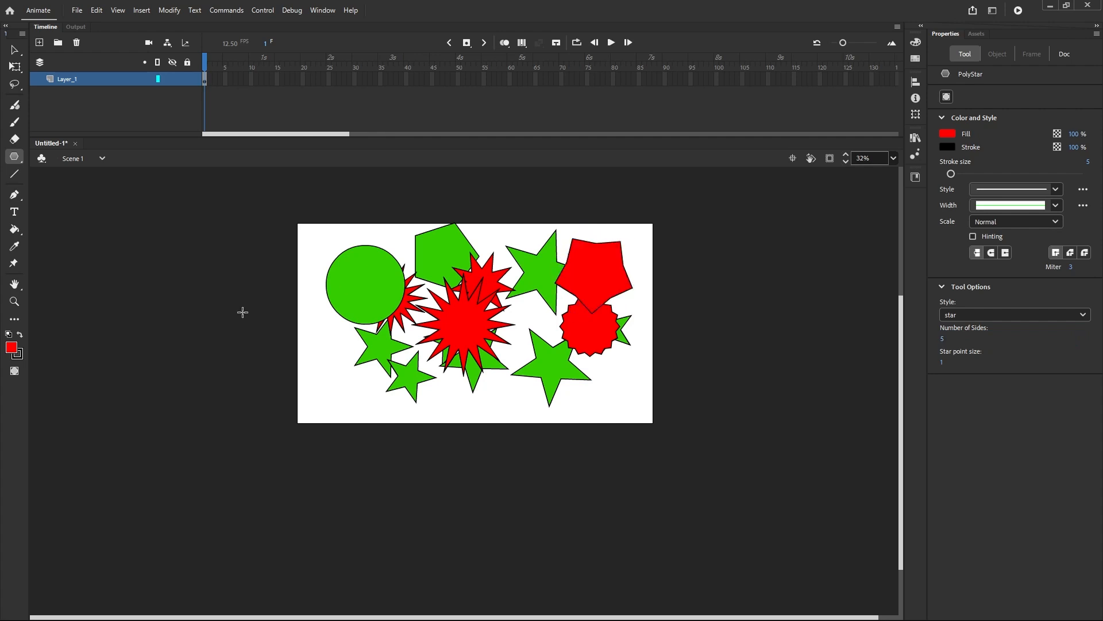
pyautogui.click(17, 162)
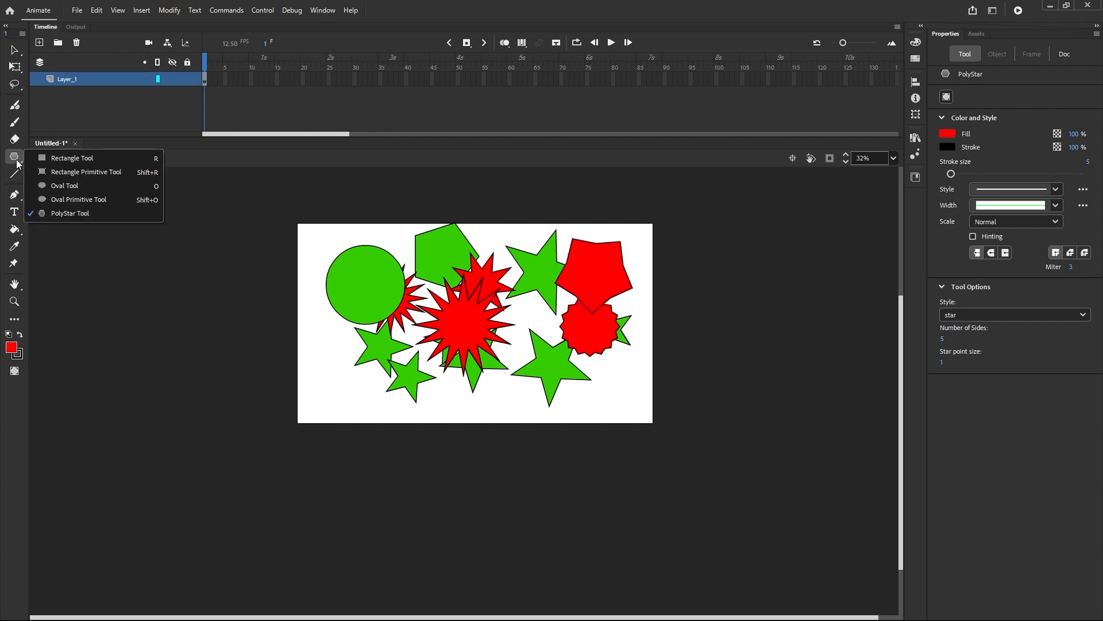
pyautogui.click(59, 163)
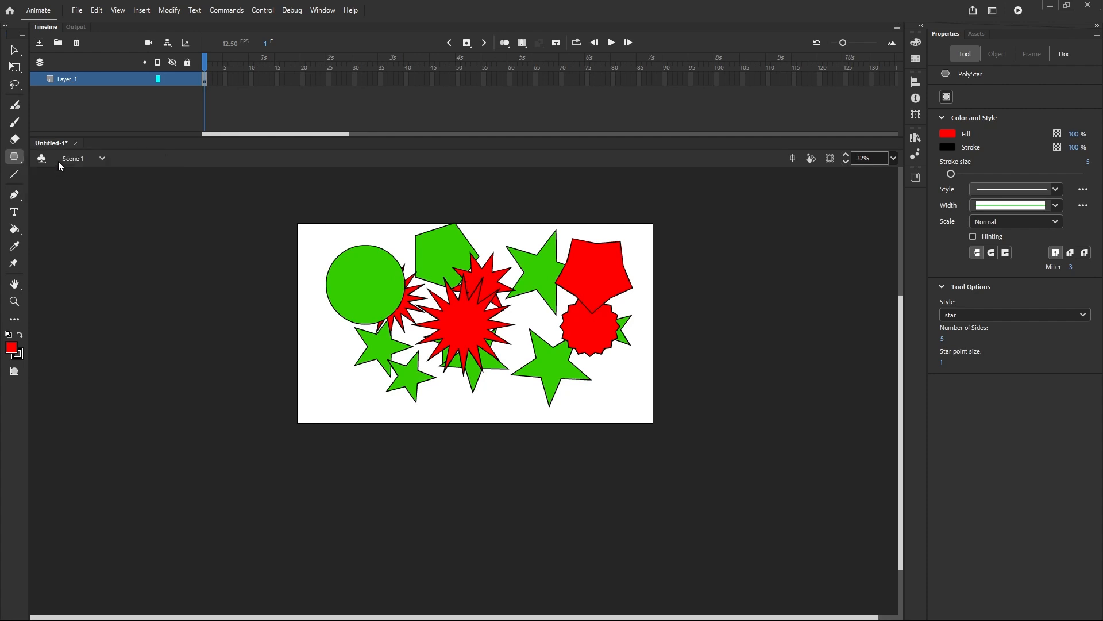